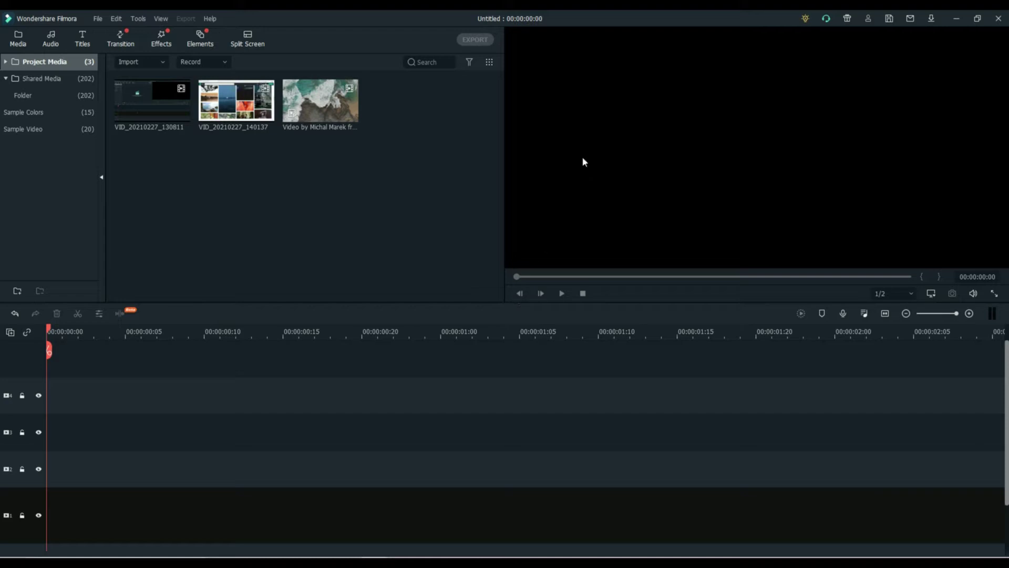
Add the Default Title preset to the start of track 4 on the timeline.
{"action": "left_click", "coordinate": [82, 38]}
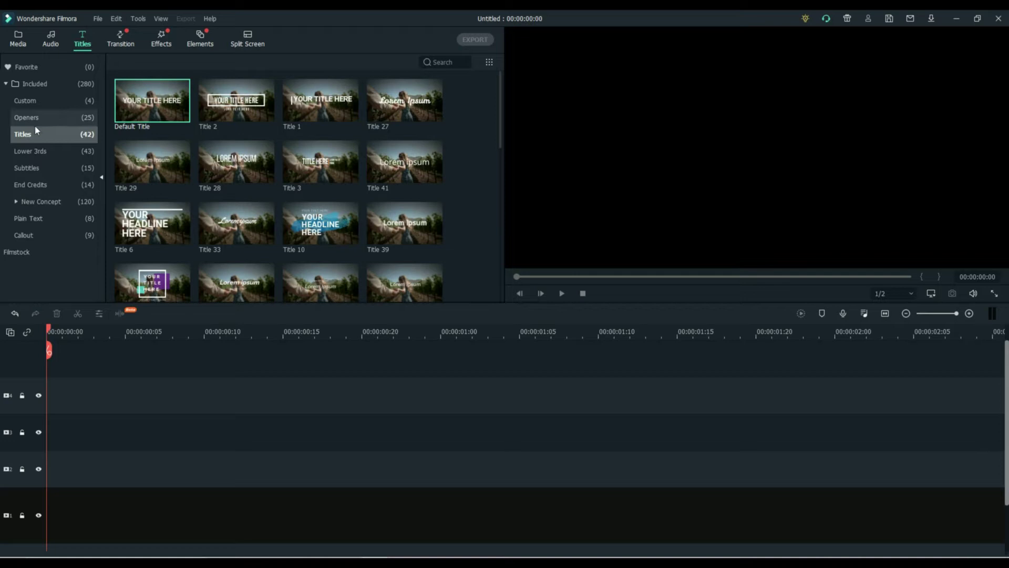
{"action": "left_click", "coordinate": [149, 111]}
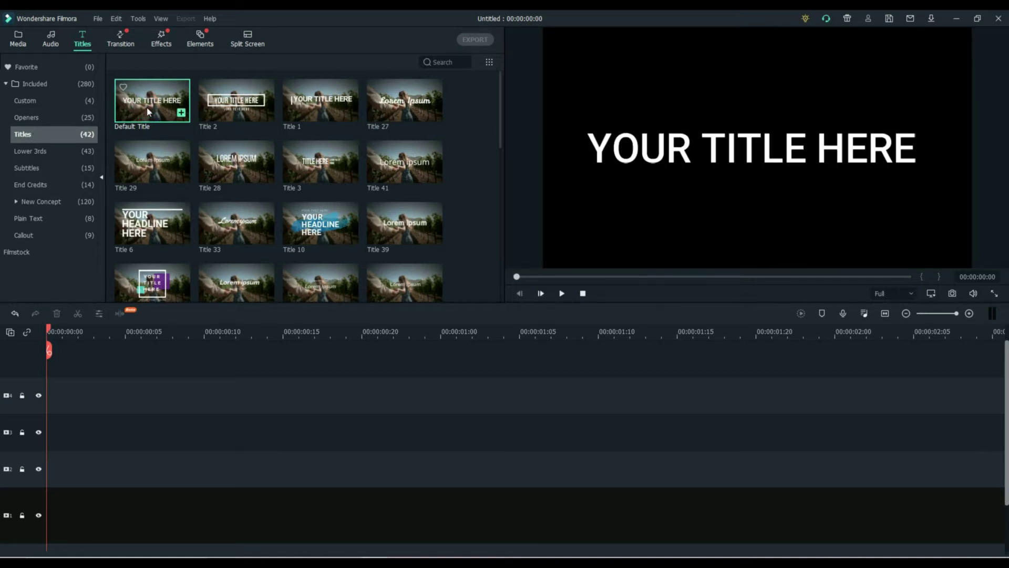
{"action": "left_click_drag", "start_coordinate": [148, 111], "coordinate": [42, 408]}
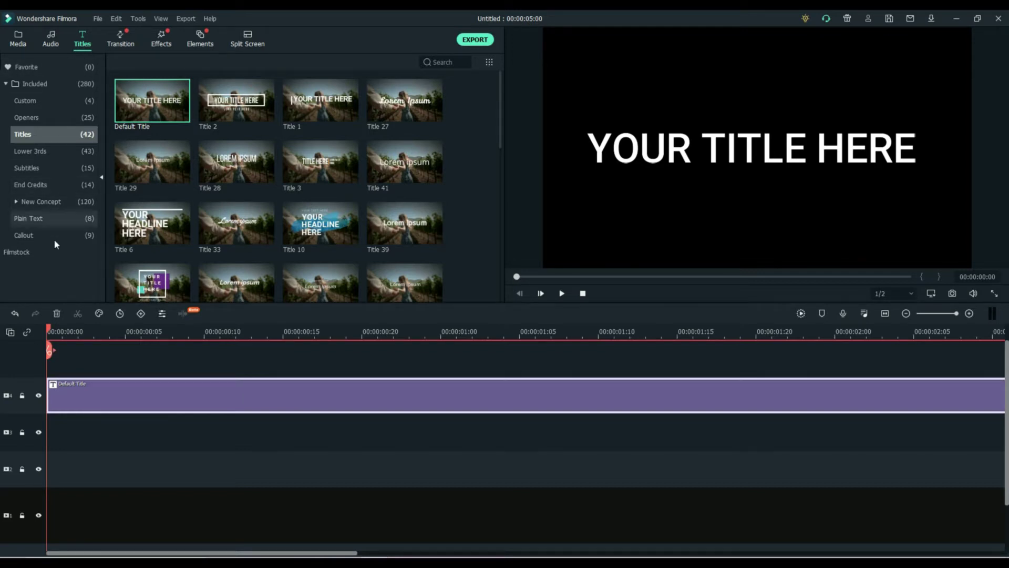
Add the Black sample color to the start of track 3, directly beneath the title clip.
{"action": "left_click", "coordinate": [19, 37]}
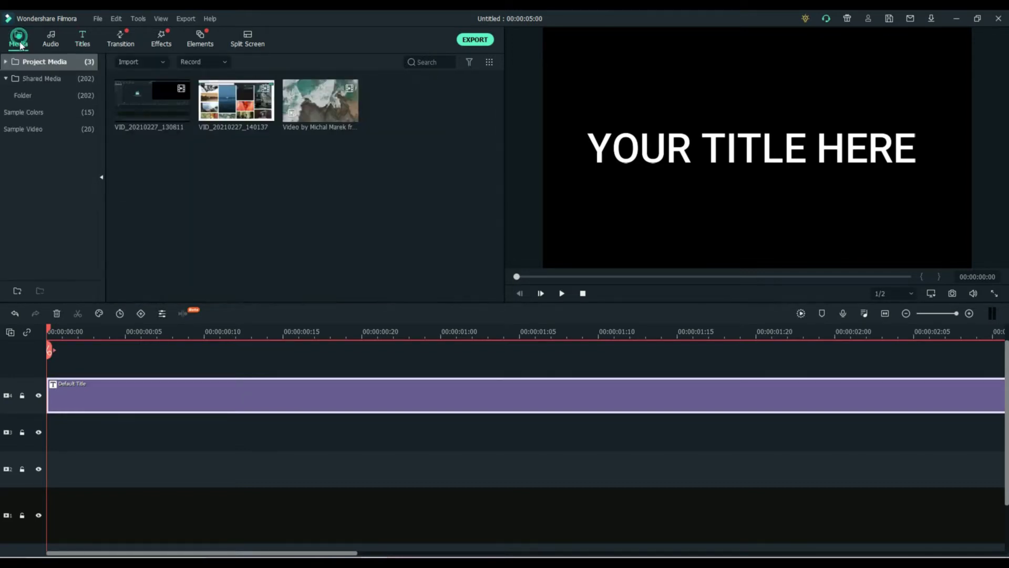
{"action": "left_click", "coordinate": [43, 112]}
{"action": "left_click_drag", "start_coordinate": [134, 103], "coordinate": [46, 439]}
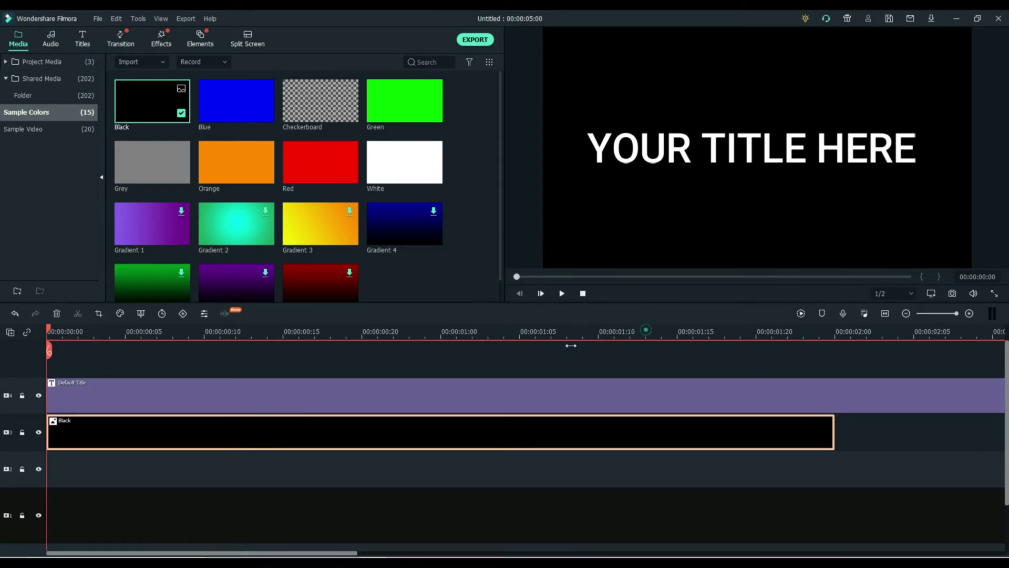
Shorten the title clip to two seconds so it ends together with the Black clip.
{"action": "scroll", "coordinate": [570, 345], "scroll_direction": "down", "scroll_amount": 1}
{"action": "scroll", "coordinate": [350, 367], "scroll_direction": "down", "scroll_amount": 1}
{"action": "scroll", "coordinate": [219, 356], "scroll_direction": "up", "scroll_amount": 1}
{"action": "left_click_drag", "start_coordinate": [970, 395], "coordinate": [396, 395]}
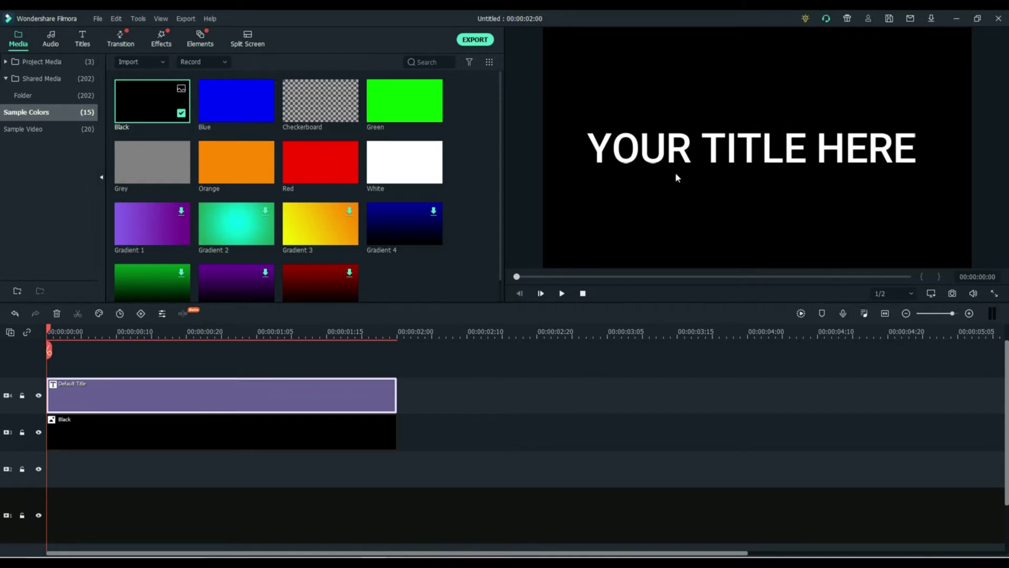
Open the title clip for text editing and replace its placeholder text with FREE.
{"action": "double_click", "coordinate": [363, 389]}
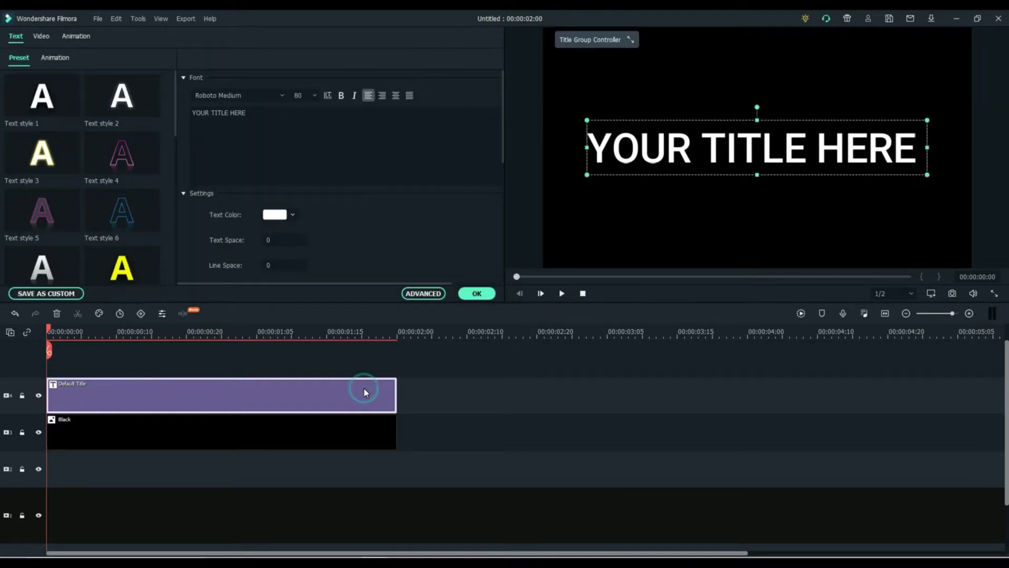
{"action": "left_click", "coordinate": [338, 403]}
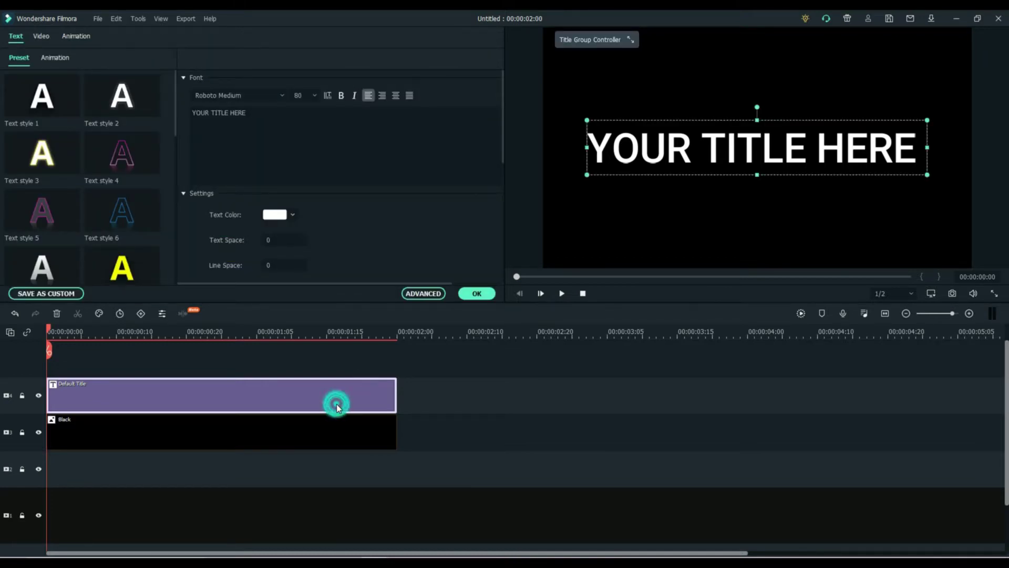
{"action": "double_click", "coordinate": [701, 161]}
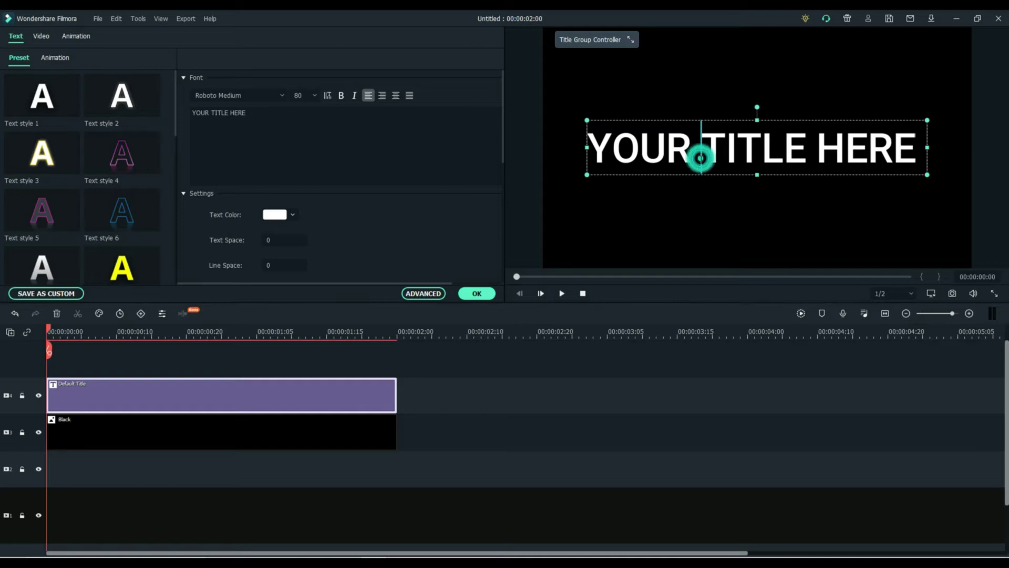
{"action": "left_click_drag", "start_coordinate": [737, 157], "coordinate": [926, 152]}
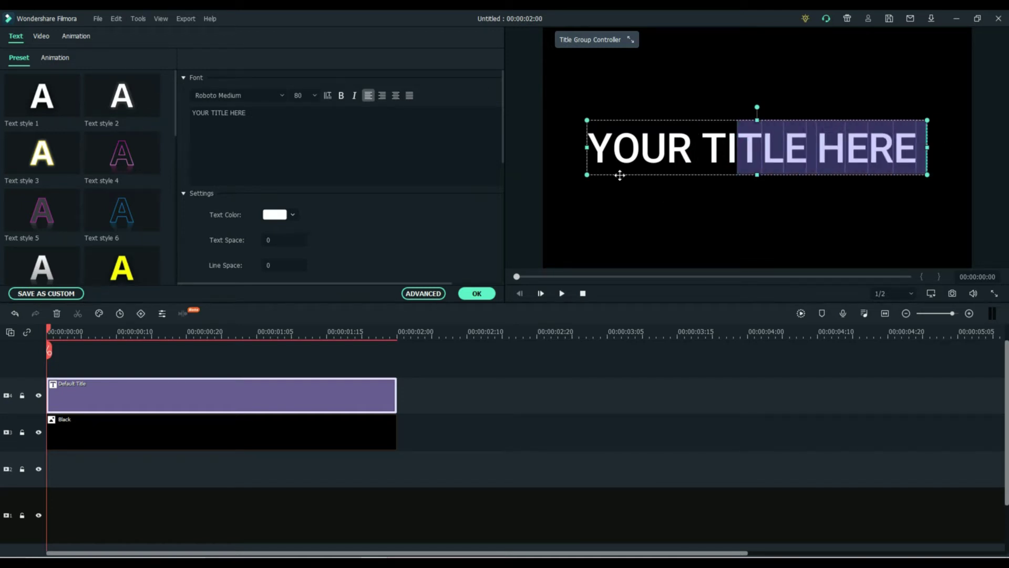
{"action": "left_click_drag", "start_coordinate": [590, 149], "coordinate": [926, 152]}
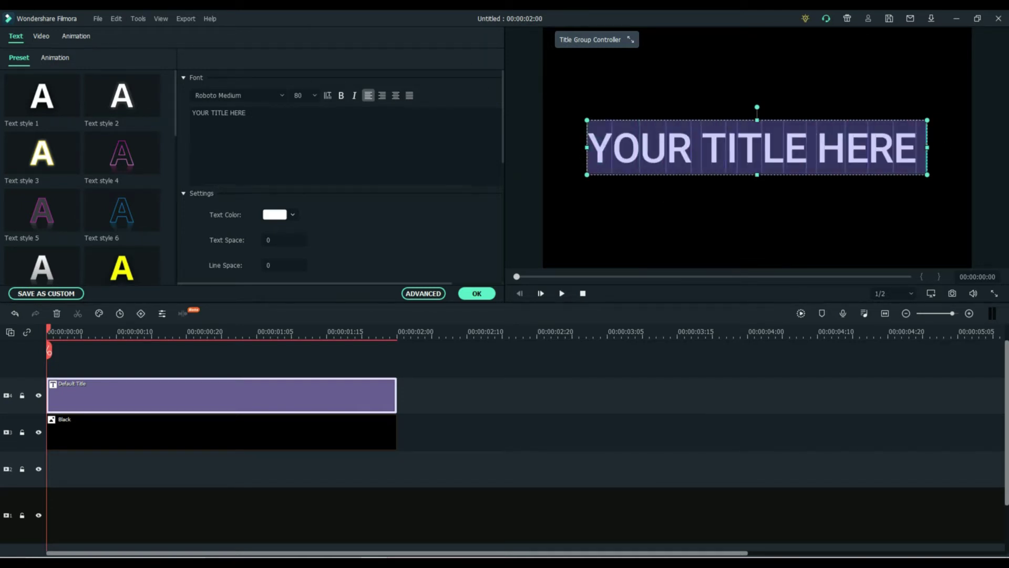
{"action": "left_click", "coordinate": [271, 118]}
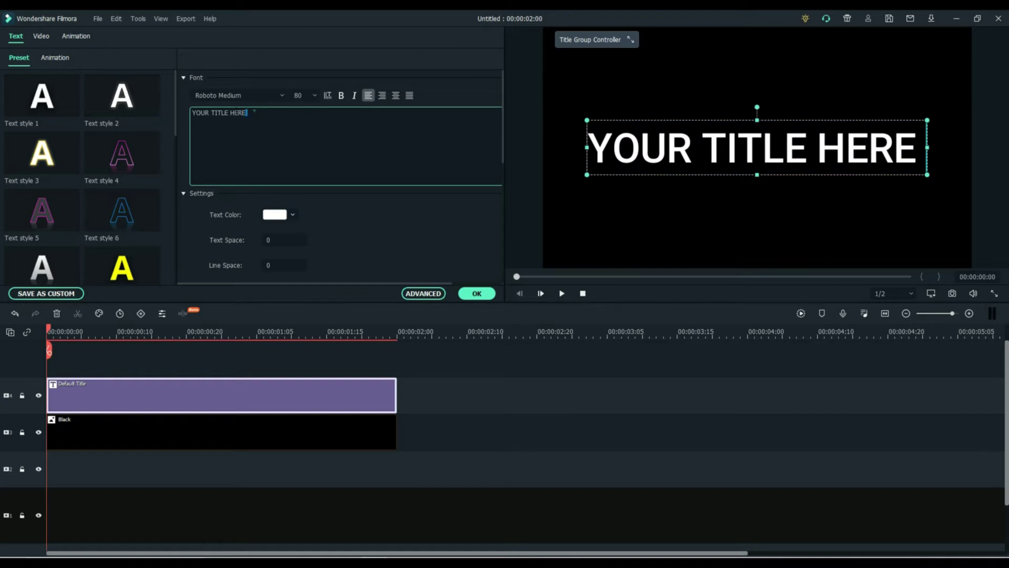
{"action": "triple_click", "coordinate": [254, 111]}
{"action": "type", "text": "FREE"}
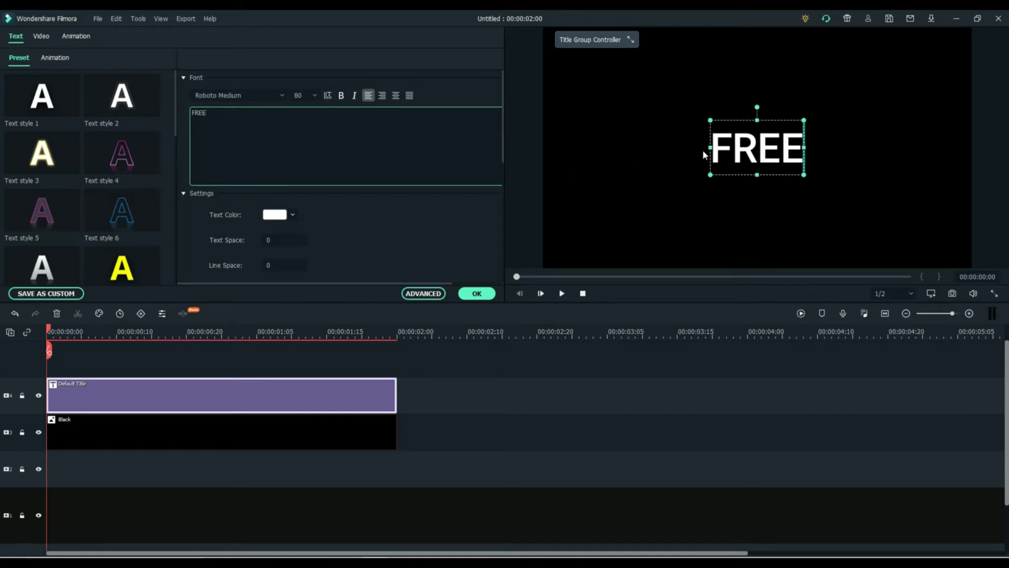
Change the font of the FREE title to Big Ten Block.
{"action": "left_click", "coordinate": [283, 96]}
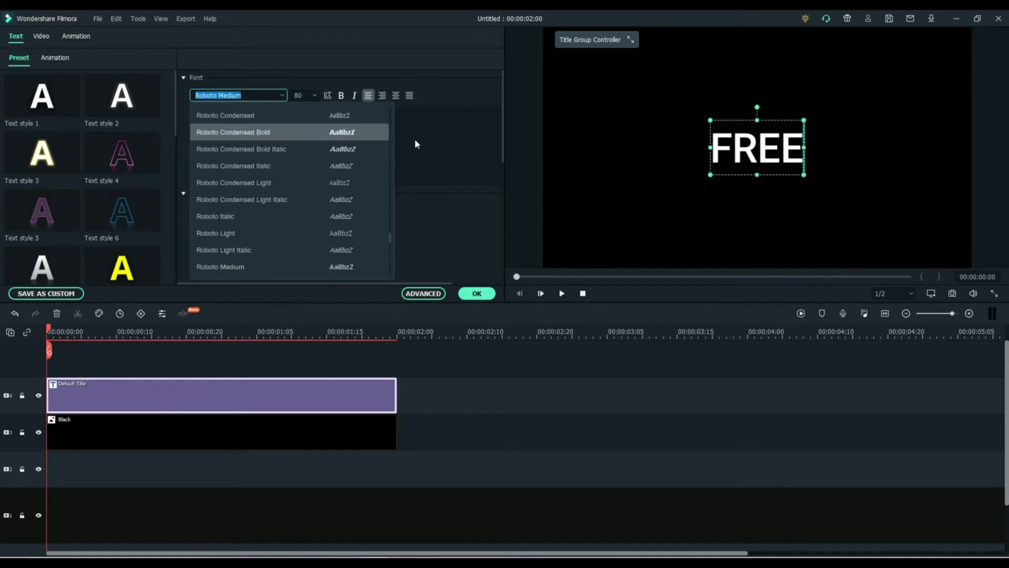
{"action": "left_click_drag", "start_coordinate": [390, 238], "coordinate": [388, 147]}
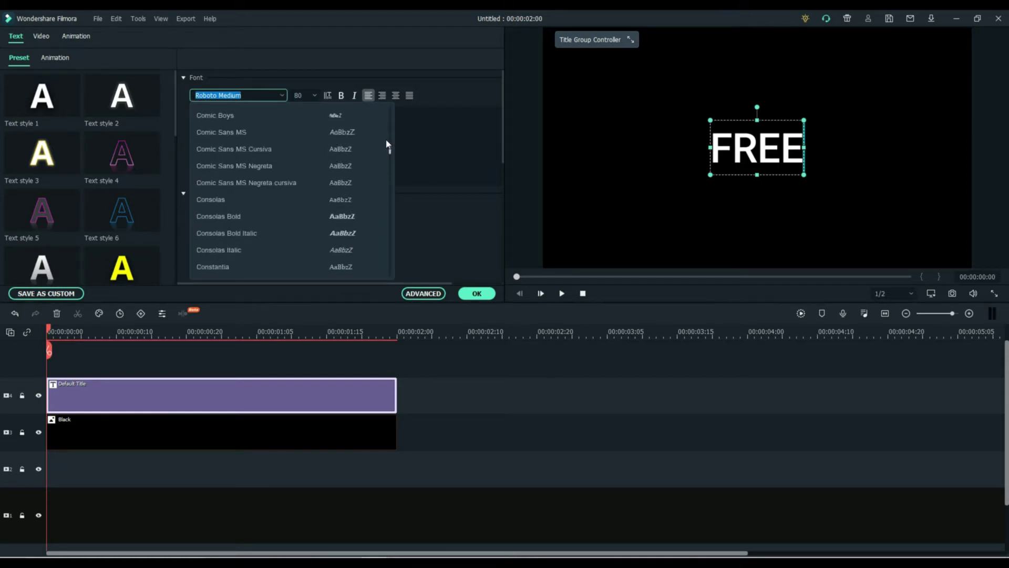
{"action": "scroll", "coordinate": [389, 145], "scroll_direction": "up", "scroll_amount": 1}
{"action": "scroll", "coordinate": [376, 170], "scroll_direction": "up", "scroll_amount": 2}
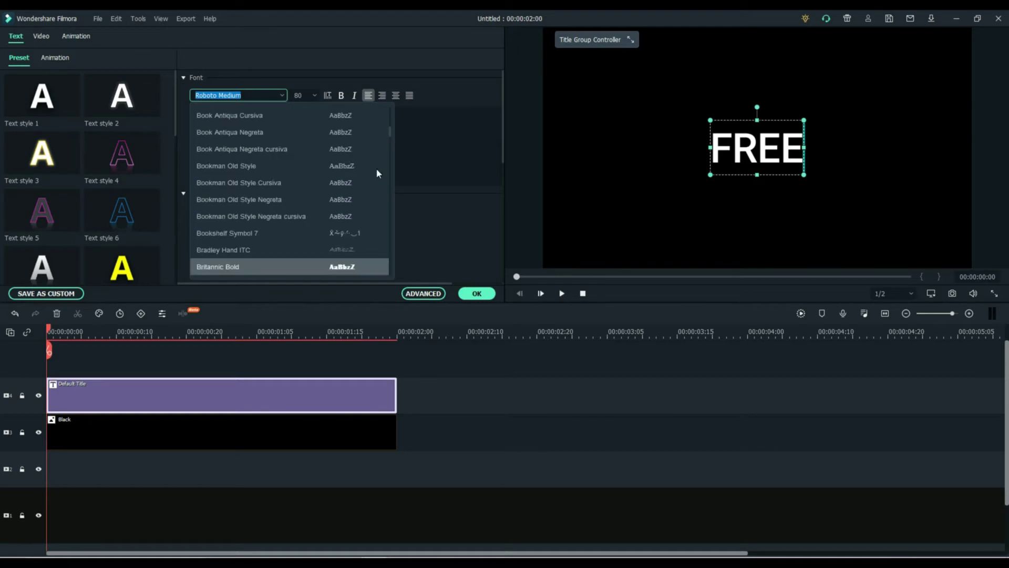
{"action": "scroll", "coordinate": [374, 179], "scroll_direction": "down", "scroll_amount": 6}
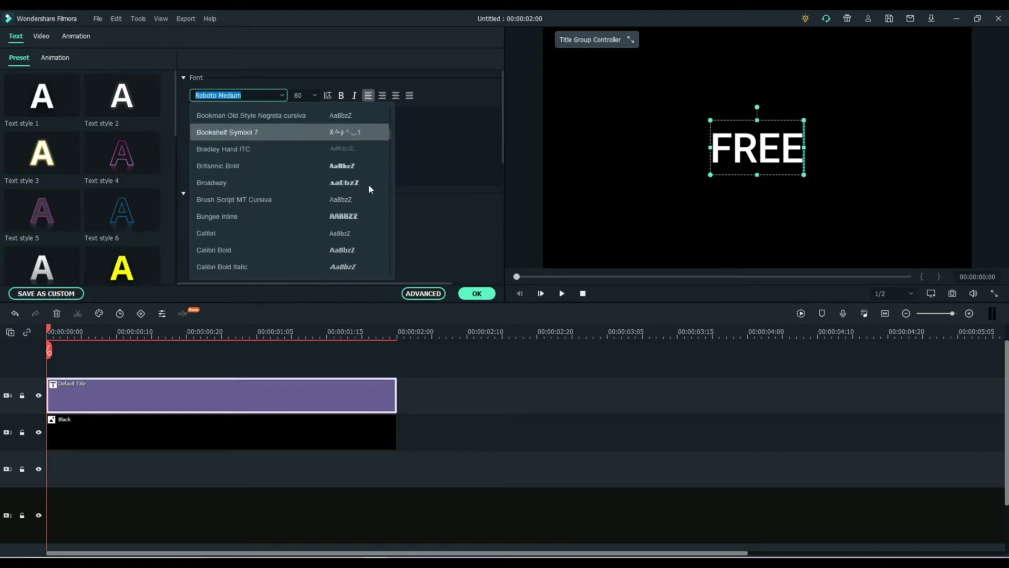
{"action": "scroll", "coordinate": [367, 181], "scroll_direction": "up", "scroll_amount": 5}
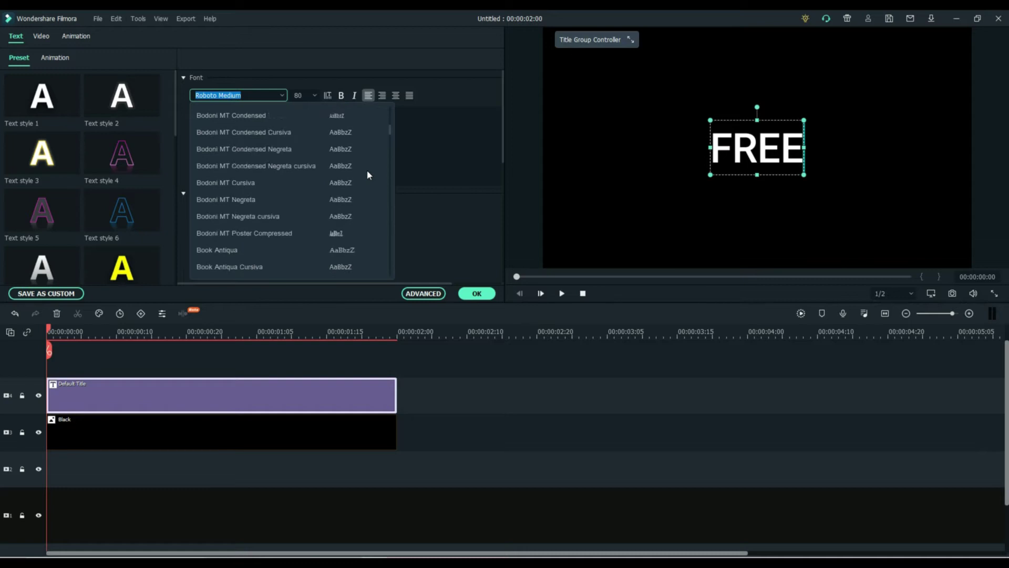
{"action": "left_click", "coordinate": [339, 132]}
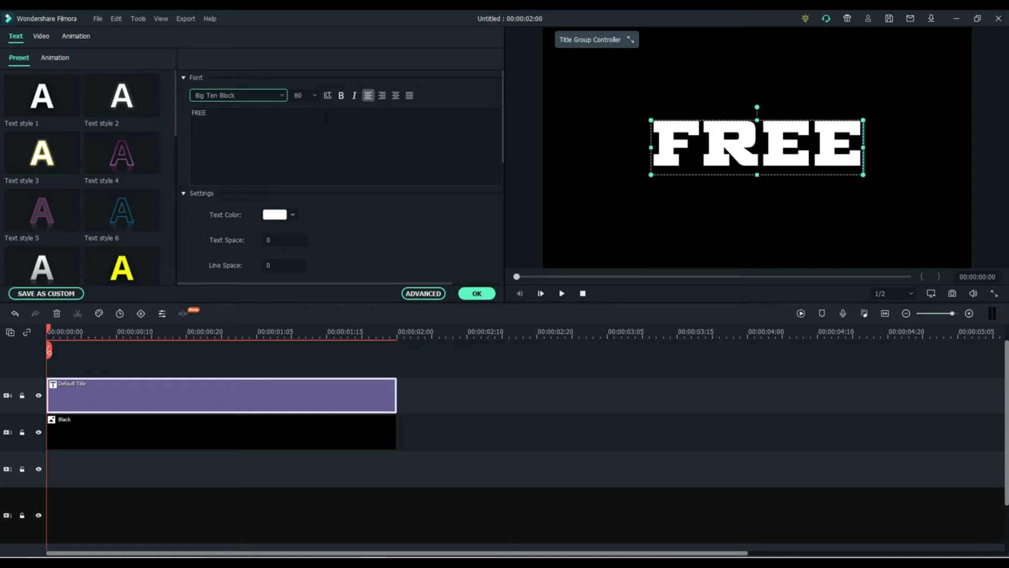
Set the FREE title's font size to 150 and apply the text edits.
{"action": "left_click", "coordinate": [307, 95]}
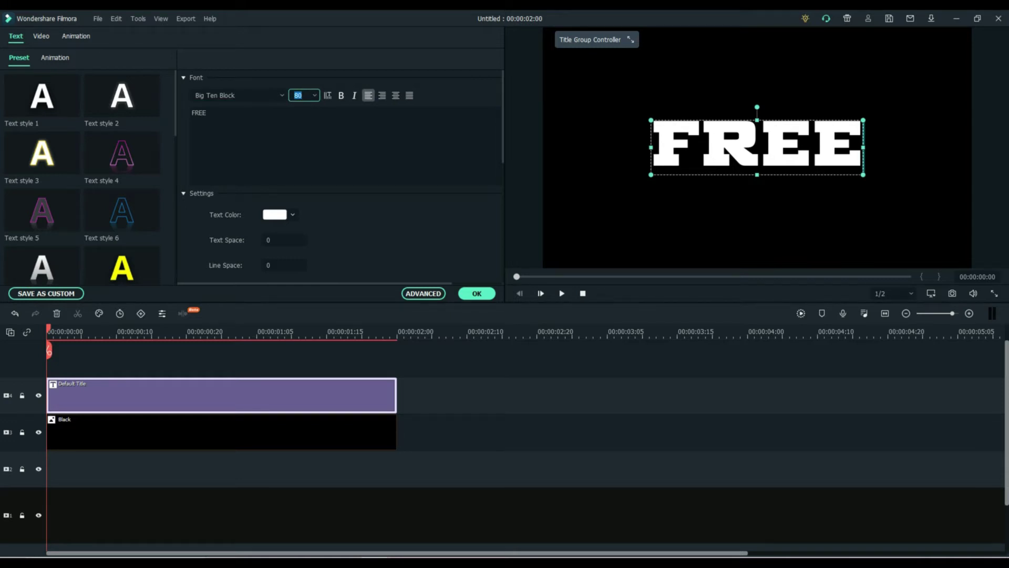
{"action": "type", "text": "150"}
{"action": "key", "text": "Return"}
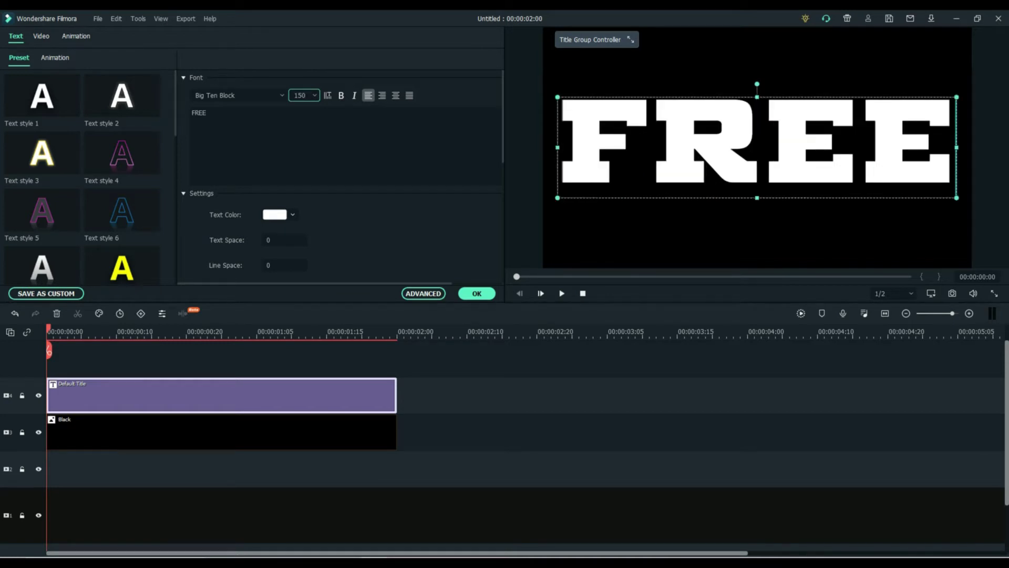
{"action": "left_click", "coordinate": [483, 295]}
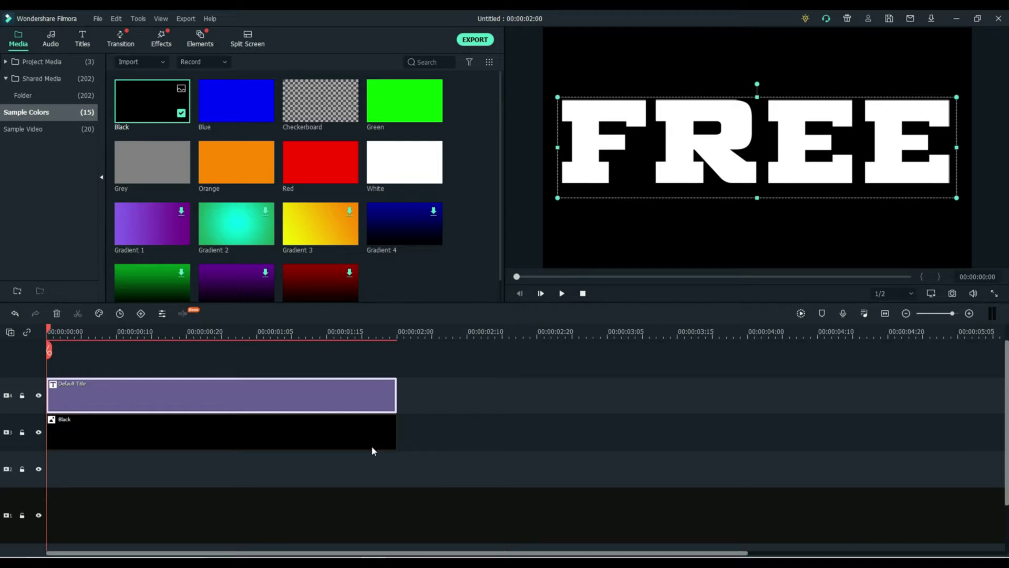
Take a snapshot of the FREE title on black, and delete both the title and Black clips from the timeline.
{"action": "left_click", "coordinate": [953, 294]}
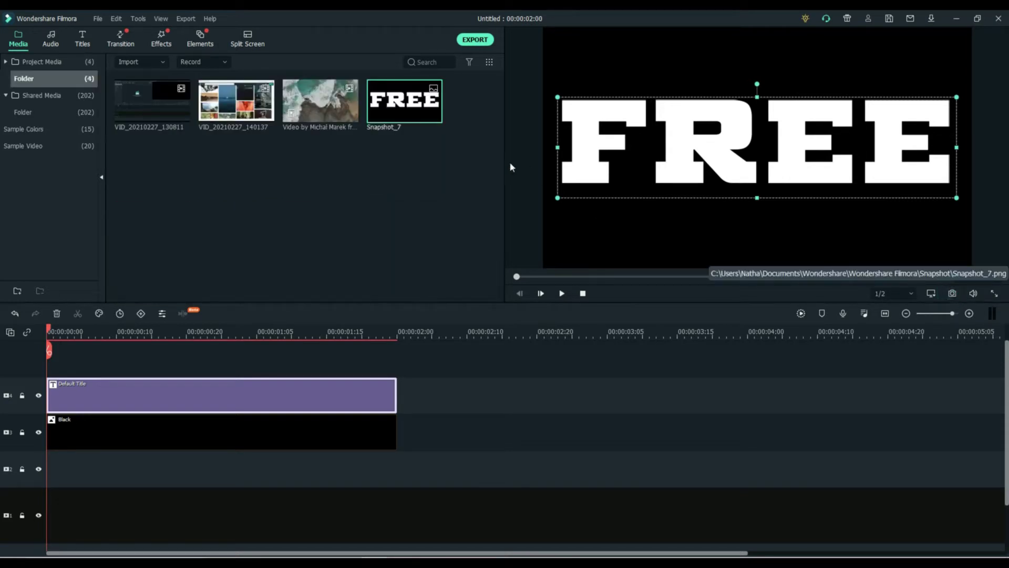
{"action": "mouse_move", "coordinate": [415, 103]}
{"action": "left_click_drag", "start_coordinate": [378, 478], "coordinate": [276, 336]}
{"action": "key", "text": "Delete"}
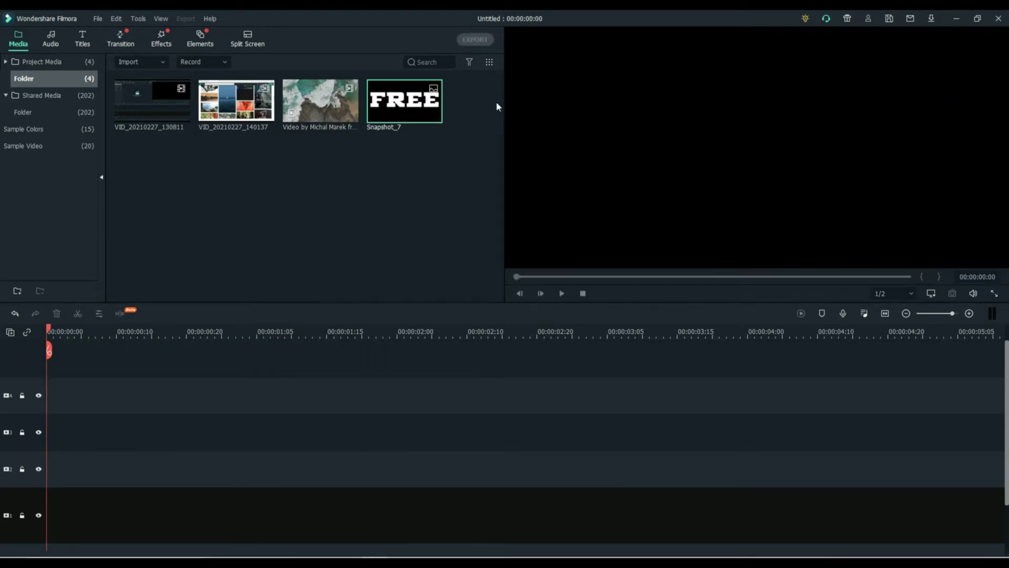
Place the FREE snapshot at the start of track 4 and apply Crop to Fit to it.
{"action": "left_click_drag", "start_coordinate": [416, 105], "coordinate": [46, 402]}
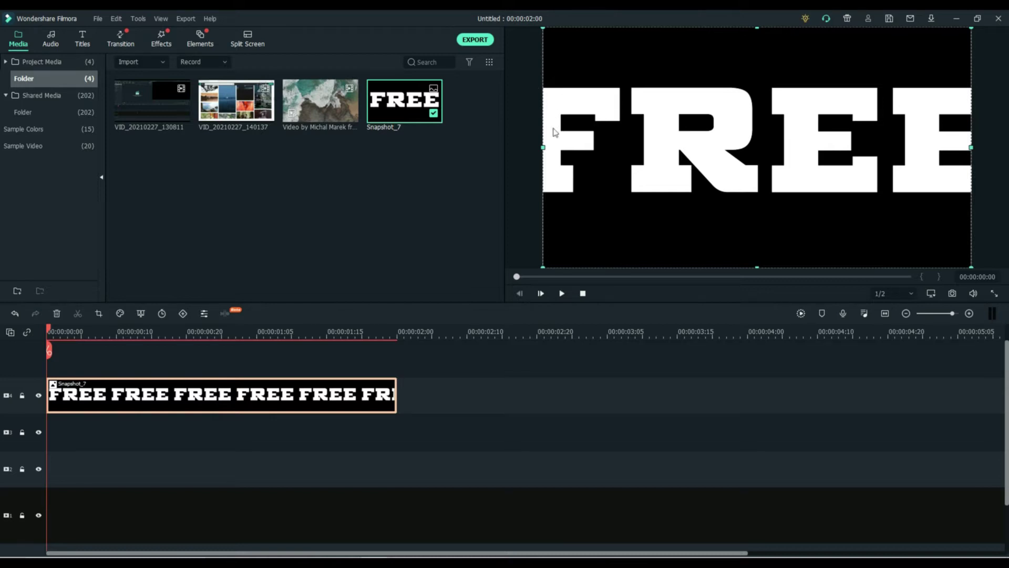
{"action": "right_click", "coordinate": [373, 395]}
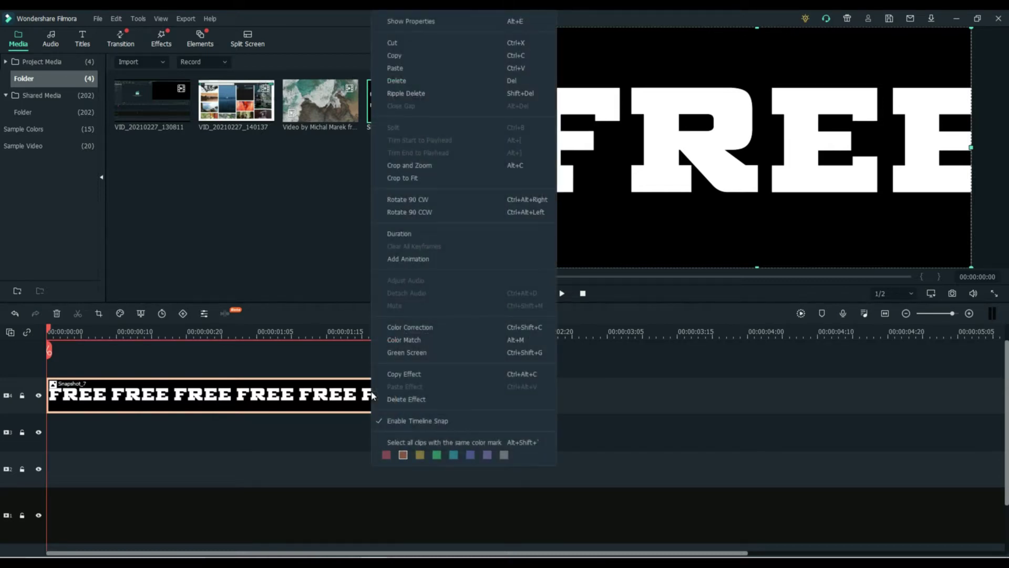
{"action": "left_click", "coordinate": [449, 179]}
{"action": "right_click", "coordinate": [303, 409]}
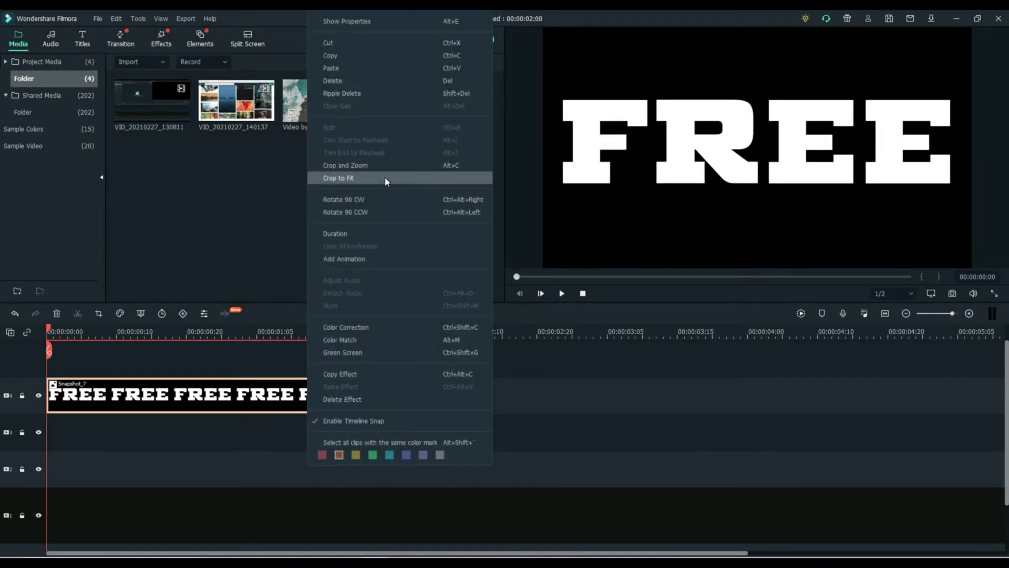
{"action": "left_click", "coordinate": [385, 179]}
Add the aerial ocean video to the start of track 3, directly beneath the FREE snapshot.
{"action": "left_click", "coordinate": [322, 104]}
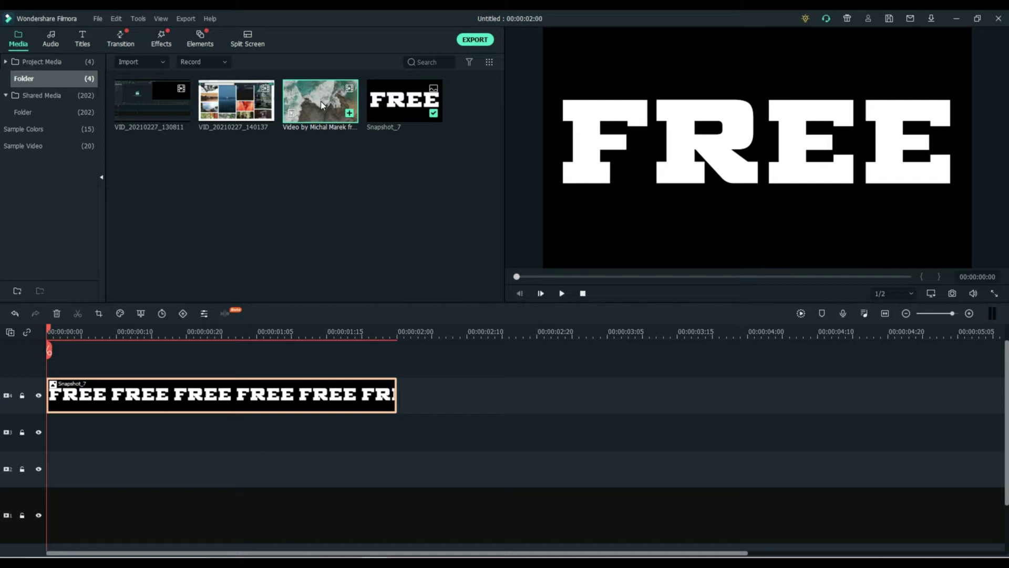
{"action": "left_click_drag", "start_coordinate": [322, 105], "coordinate": [42, 442]}
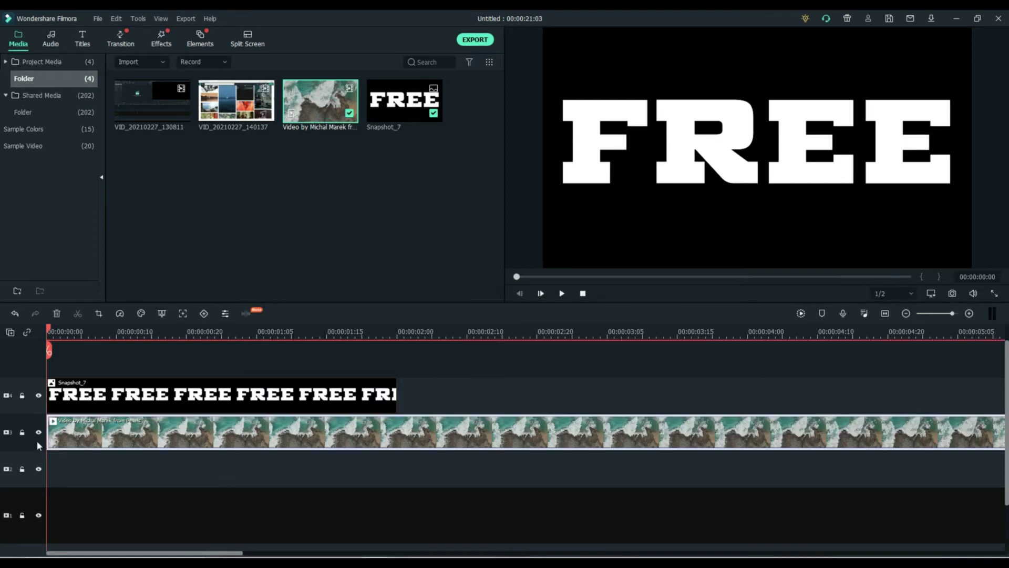
{"action": "left_click", "coordinate": [140, 505]}
Extend the FREE snapshot clip on track 4 to about 10 seconds and select it.
{"action": "scroll", "coordinate": [157, 505], "scroll_direction": "down", "scroll_amount": 2}
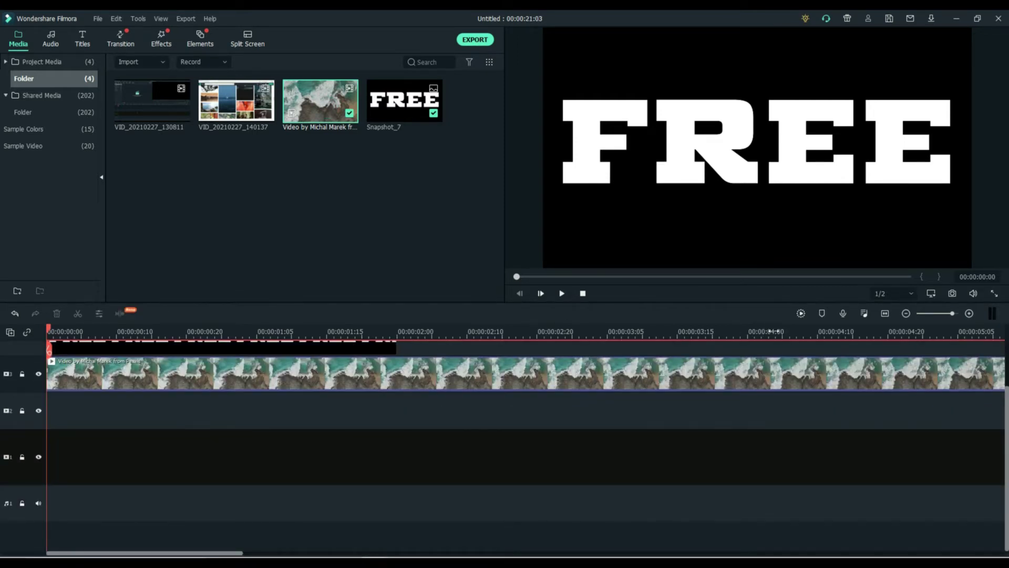
{"action": "scroll", "coordinate": [517, 353], "scroll_direction": "down", "scroll_amount": 2}
{"action": "scroll", "coordinate": [517, 354], "scroll_direction": "down", "scroll_amount": 2}
{"action": "scroll", "coordinate": [370, 399], "scroll_direction": "up", "scroll_amount": 2}
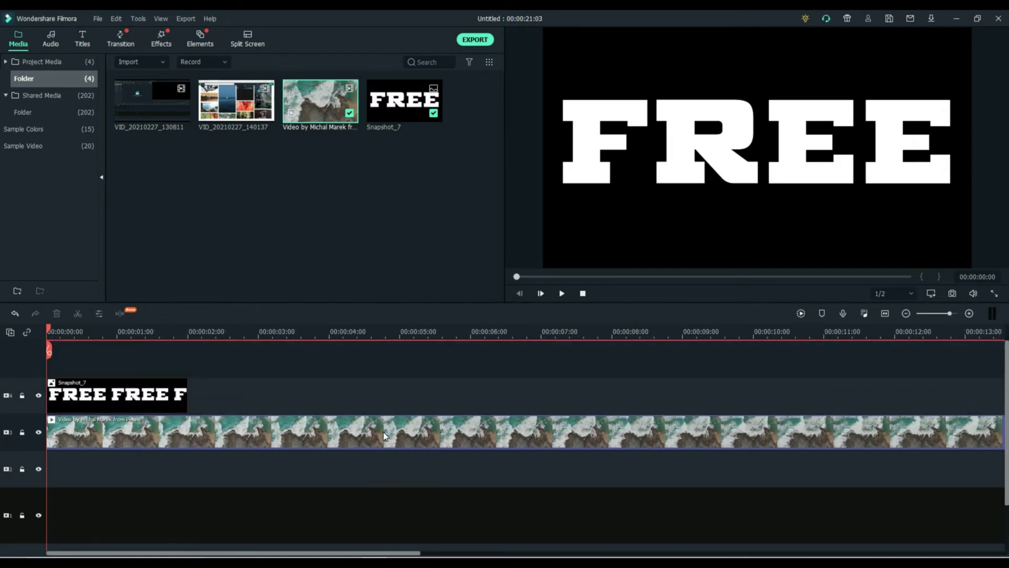
{"action": "left_click", "coordinate": [151, 395]}
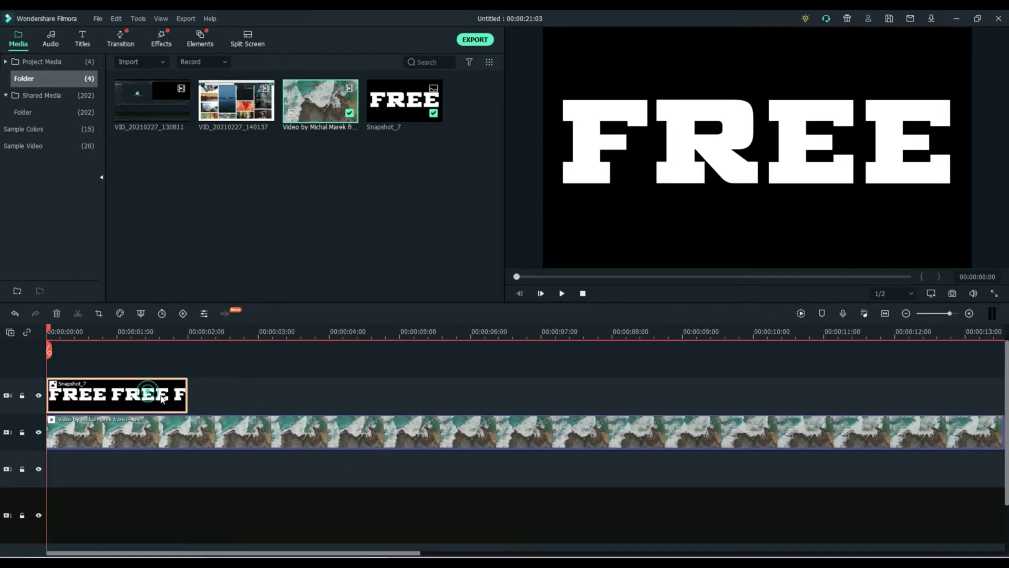
{"action": "left_click_drag", "start_coordinate": [188, 392], "coordinate": [756, 393]}
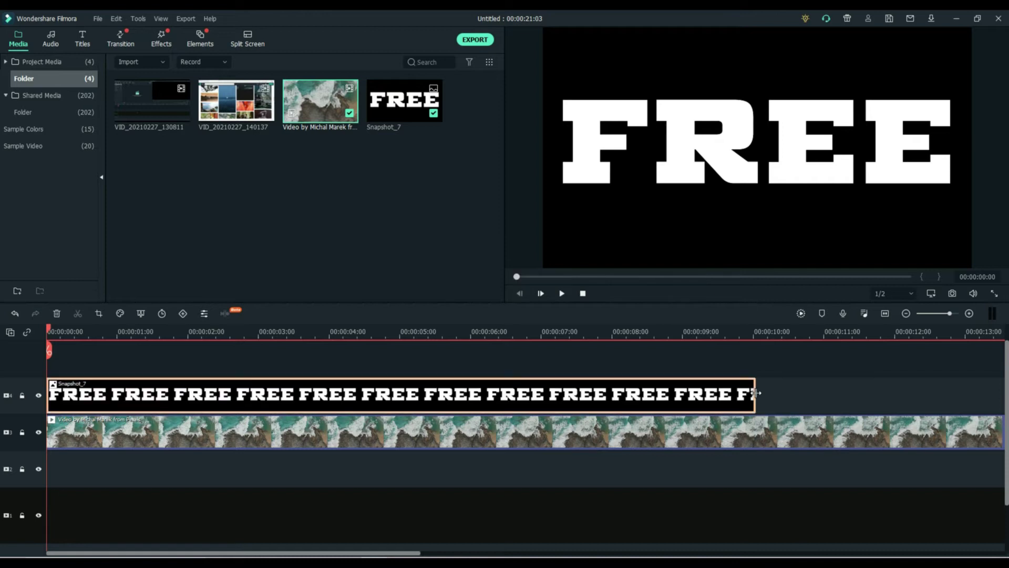
{"action": "left_click", "coordinate": [312, 432]}
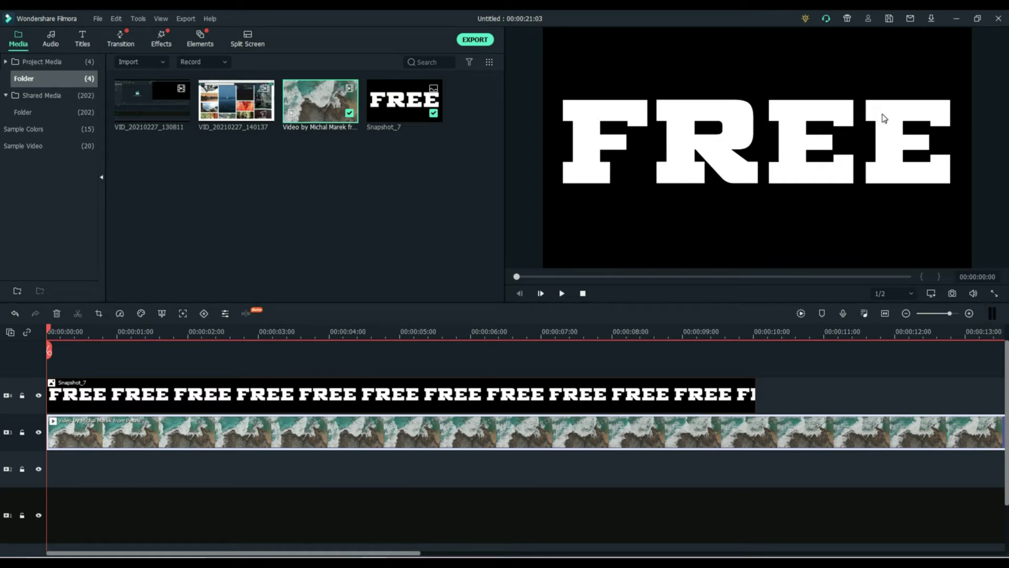
{"action": "left_click", "coordinate": [445, 401]}
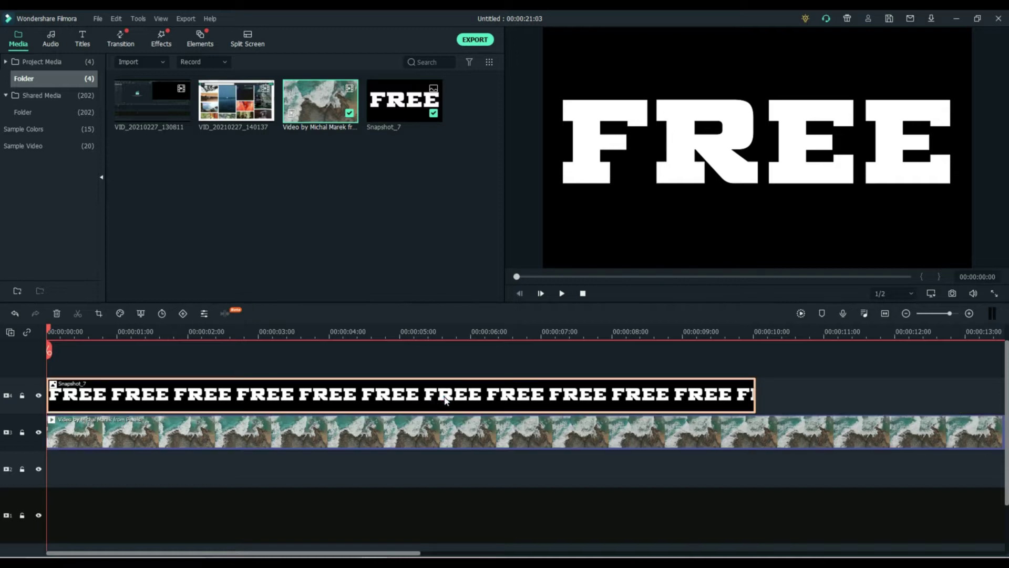
{"action": "double_click", "coordinate": [445, 400]}
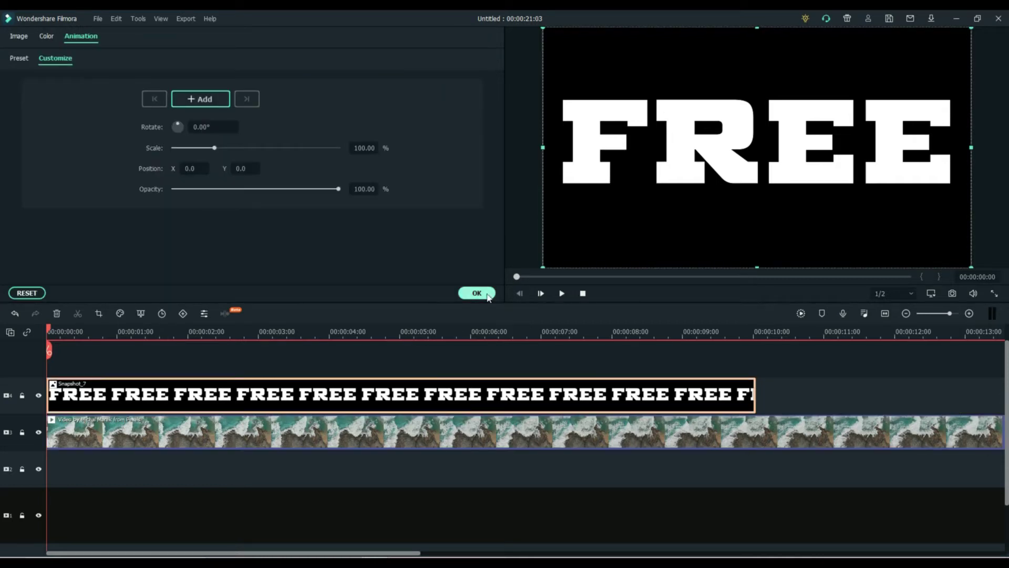
{"action": "left_click", "coordinate": [488, 297]}
{"action": "right_click", "coordinate": [430, 394]}
{"action": "left_click", "coordinate": [370, 427]}
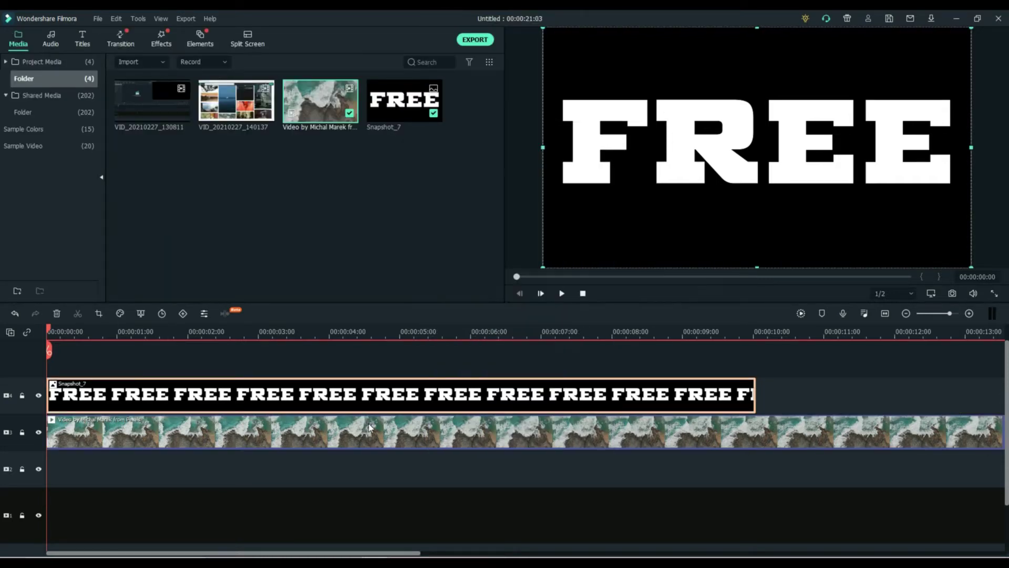
Enable Chroma Key on the FREE snapshot and sample the white of its letters as the key color.
{"action": "double_click", "coordinate": [356, 399]}
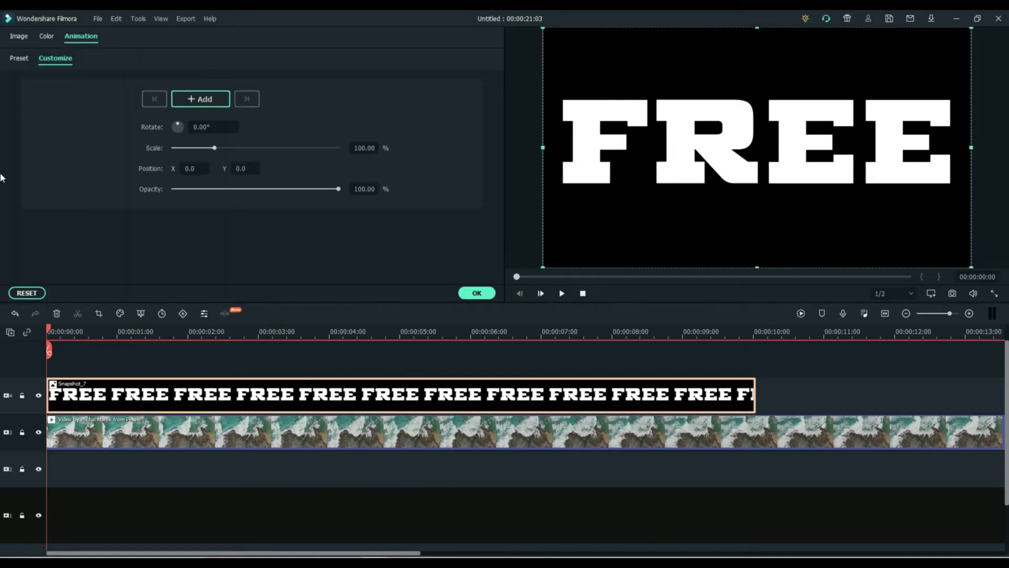
{"action": "left_click", "coordinate": [19, 60]}
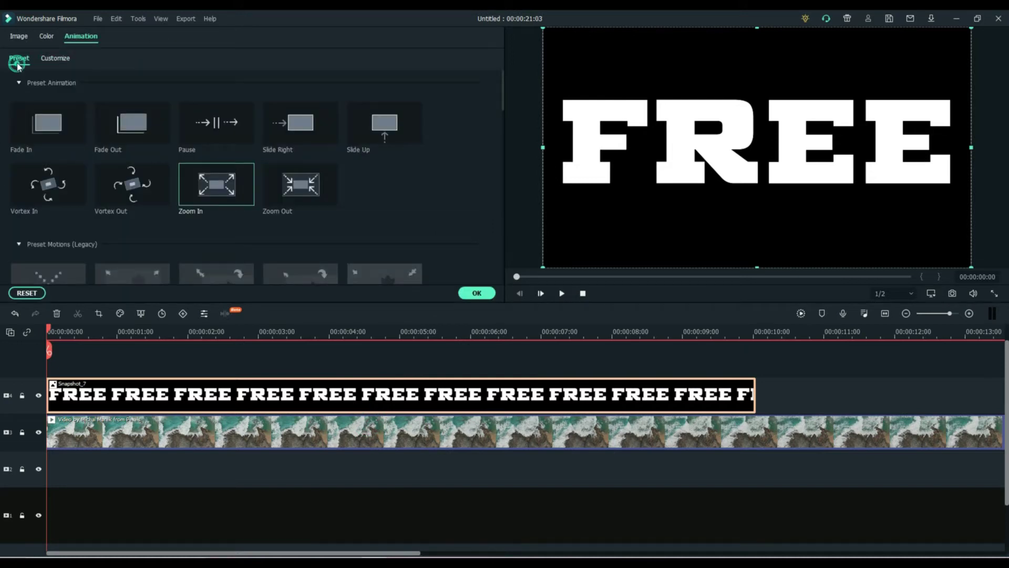
{"action": "left_click", "coordinate": [16, 37]}
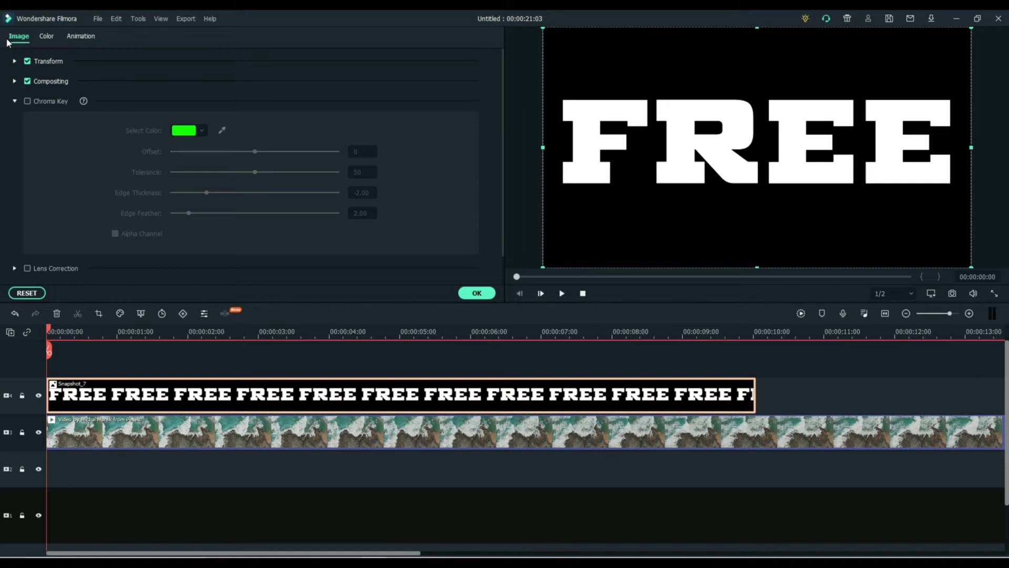
{"action": "left_click", "coordinate": [90, 38]}
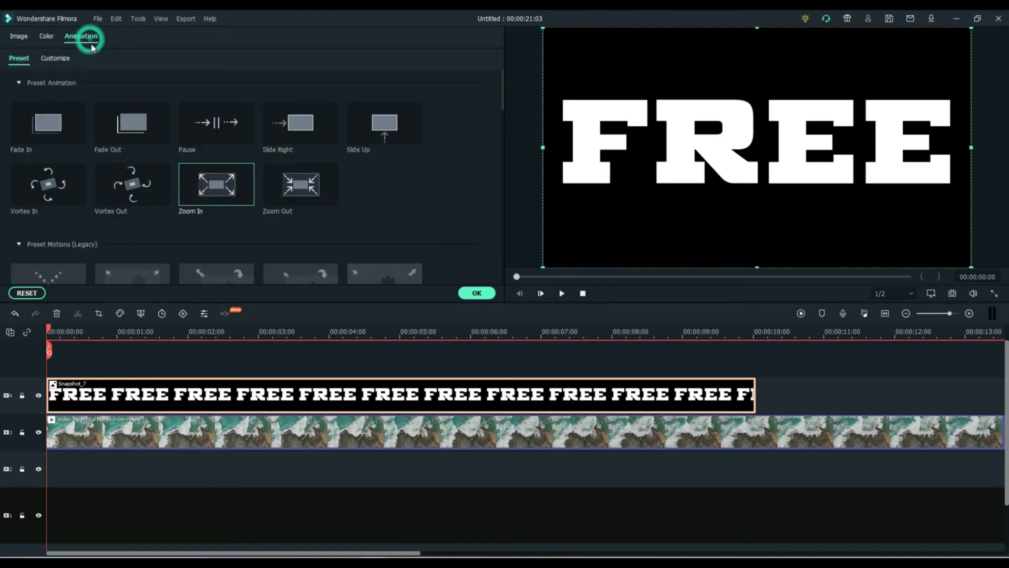
{"action": "left_click", "coordinate": [40, 38]}
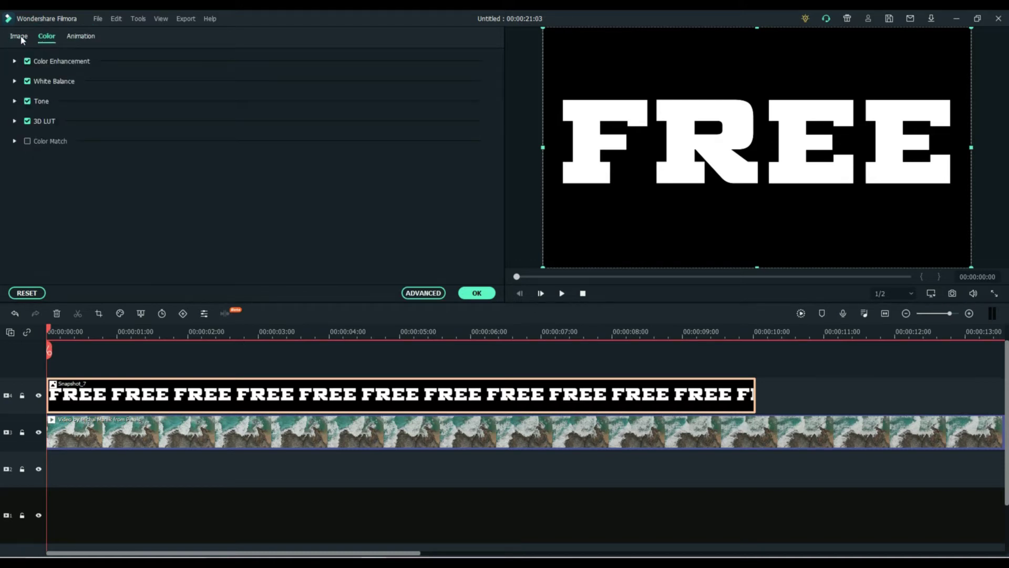
{"action": "left_click", "coordinate": [19, 36]}
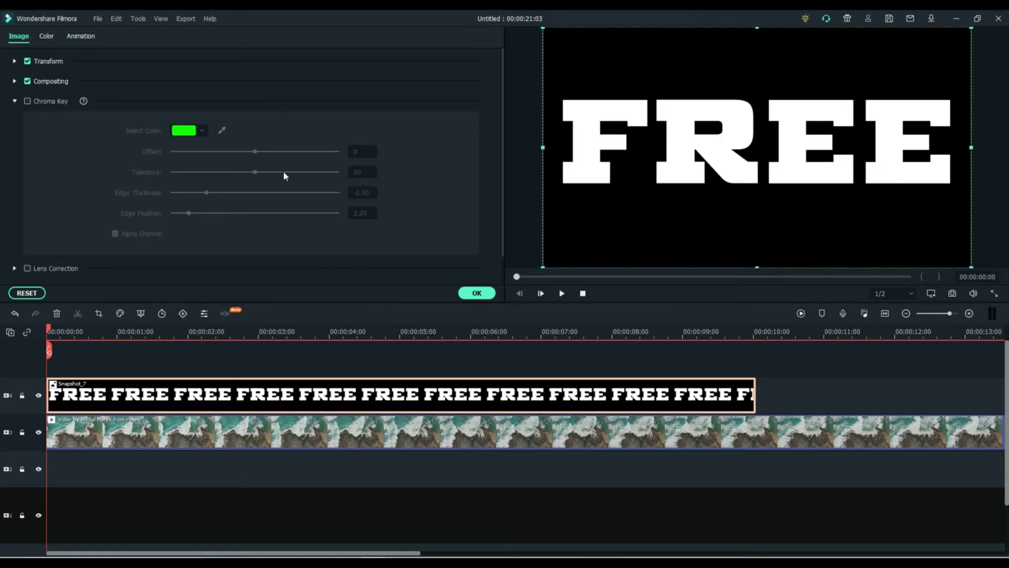
{"action": "left_click", "coordinate": [27, 100]}
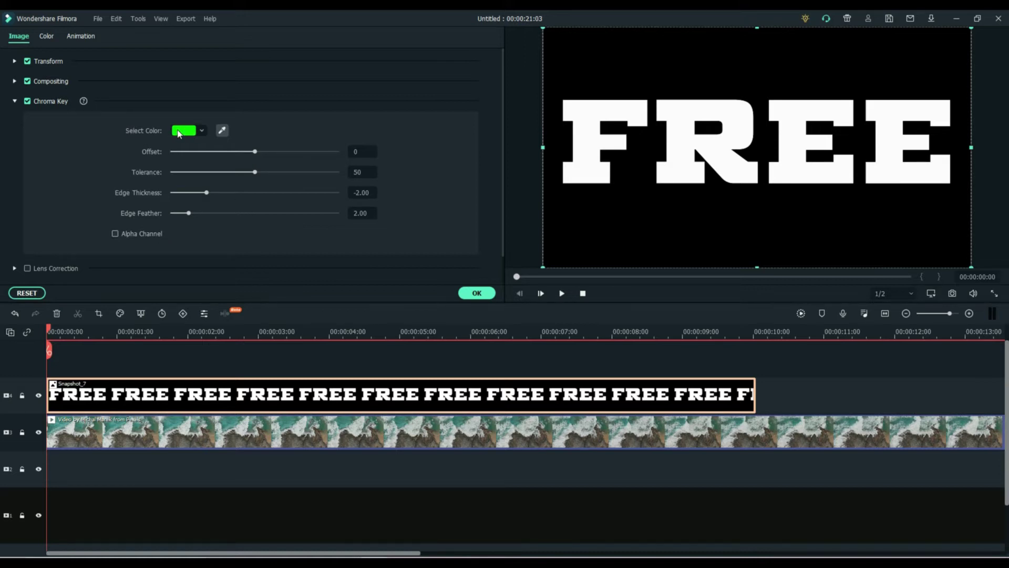
{"action": "left_click", "coordinate": [224, 132]}
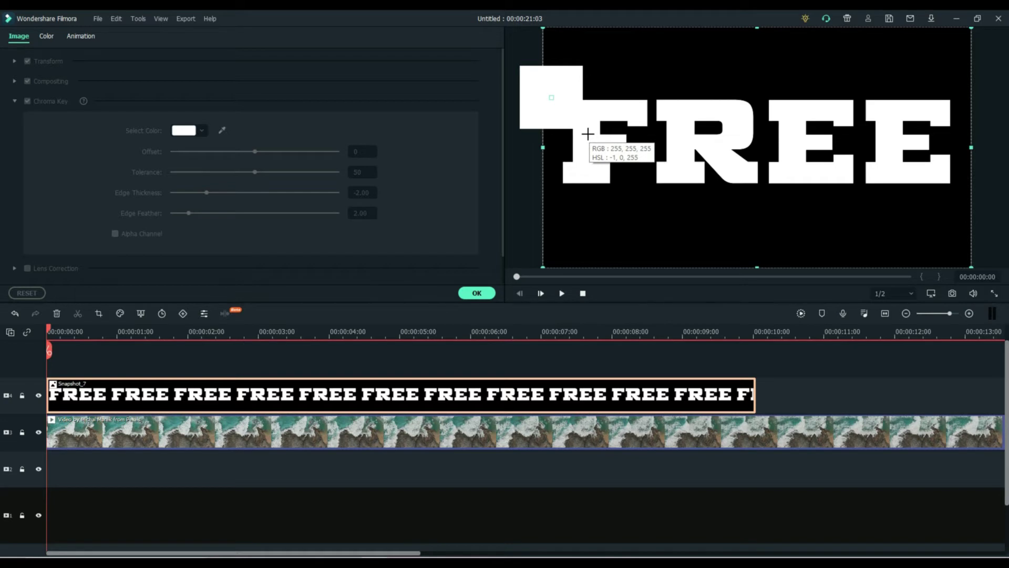
{"action": "left_click", "coordinate": [588, 134]}
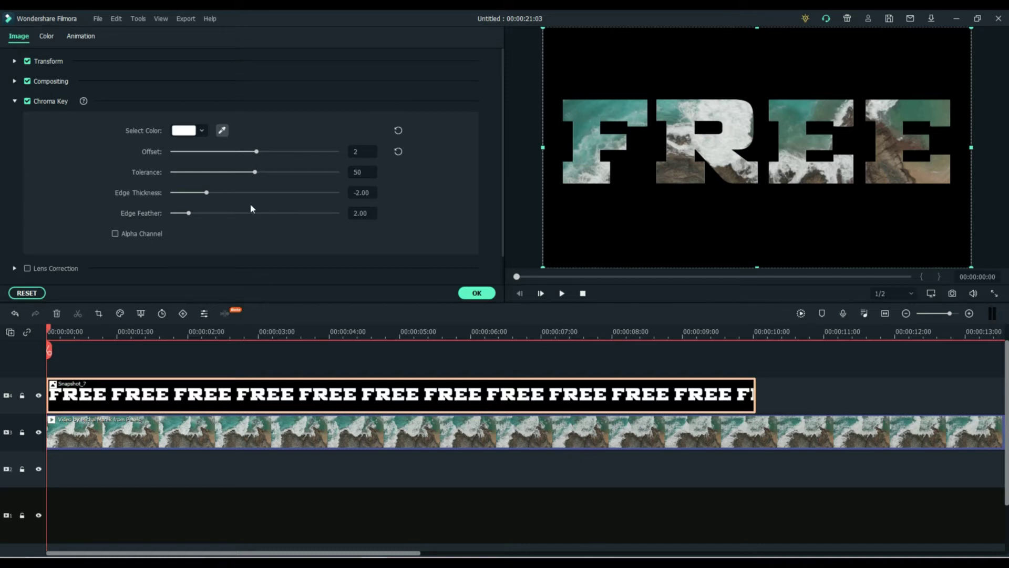
Try a Chroma Key offset of -100 on the FREE snapshot, set it to 100 instead, and apply the settings.
{"action": "left_click_drag", "start_coordinate": [256, 152], "coordinate": [169, 151]}
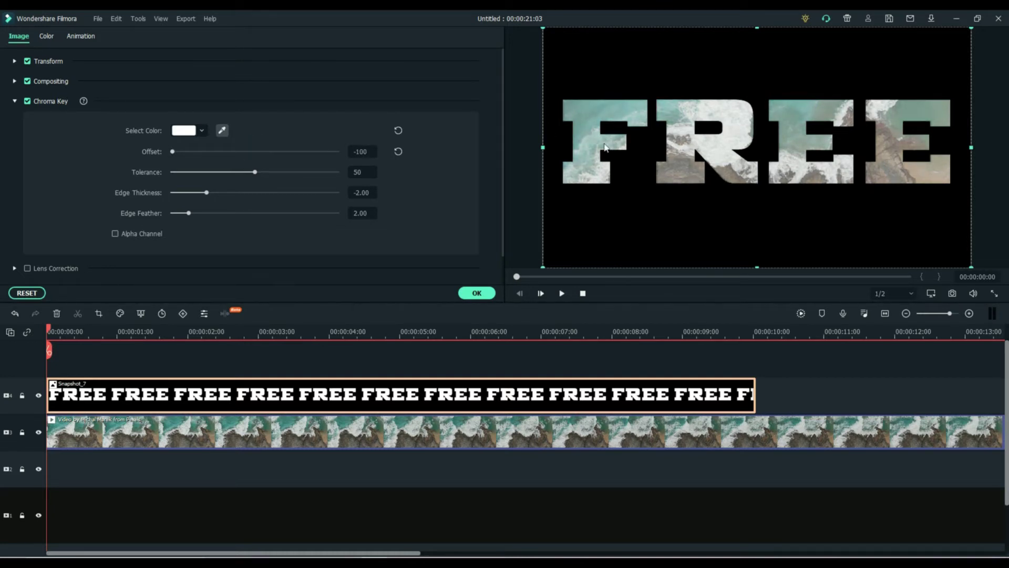
{"action": "left_click_drag", "start_coordinate": [173, 152], "coordinate": [339, 152]}
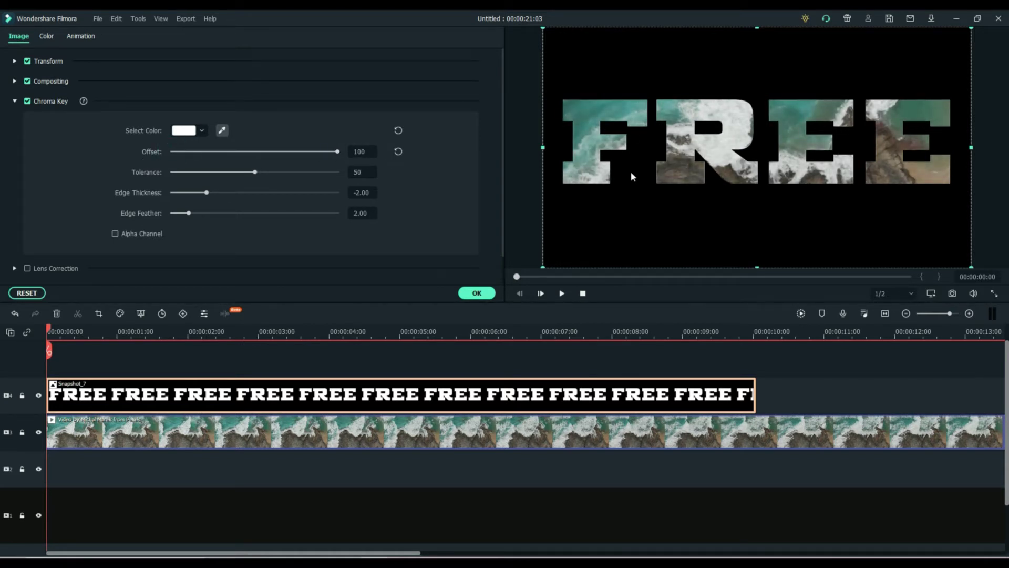
{"action": "left_click", "coordinate": [484, 294]}
{"action": "left_click", "coordinate": [480, 293]}
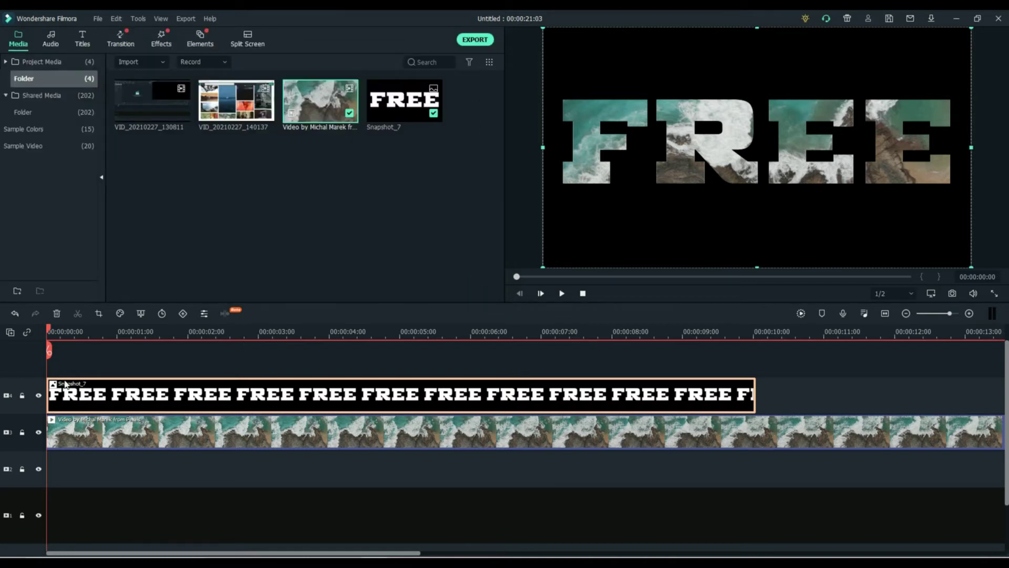
Play the keyed FREE text over the ocean video from the start and return the playhead to the beginning.
{"action": "key", "text": "space"}
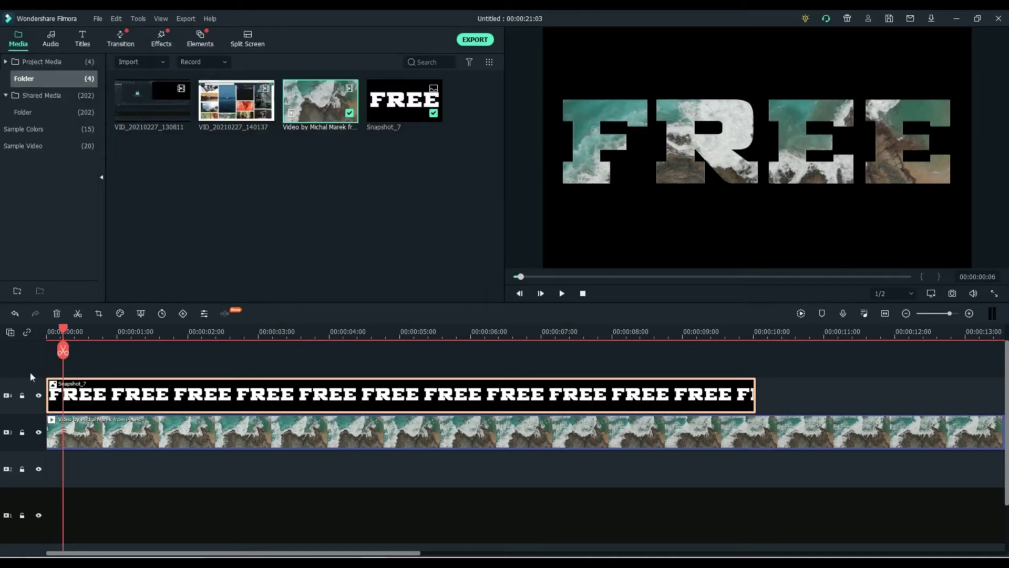
{"action": "left_click_drag", "start_coordinate": [63, 331], "coordinate": [47, 332]}
{"action": "key", "text": "space"}
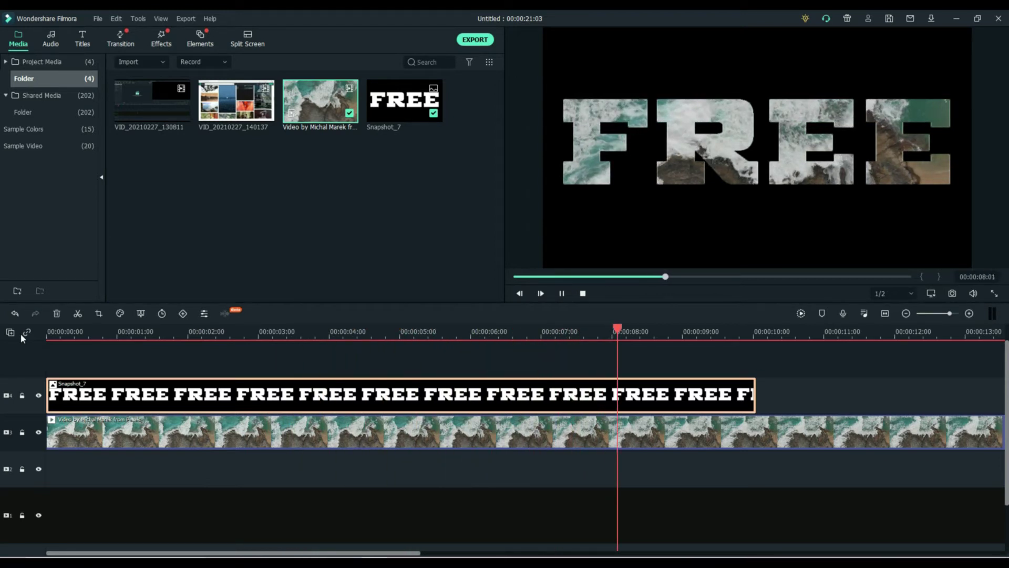
{"action": "key", "text": "space"}
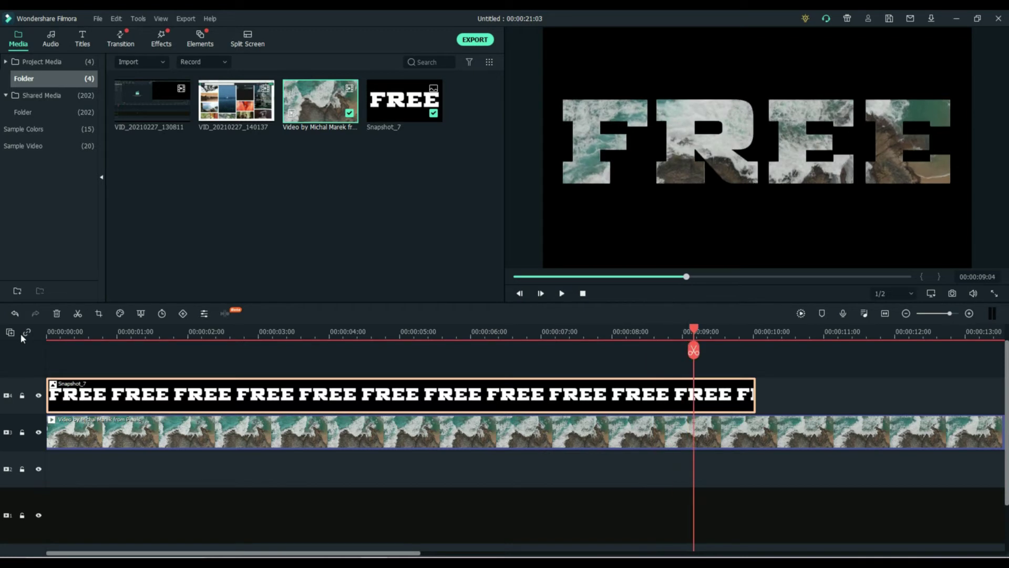
{"action": "left_click_drag", "start_coordinate": [695, 328], "coordinate": [1, 347]}
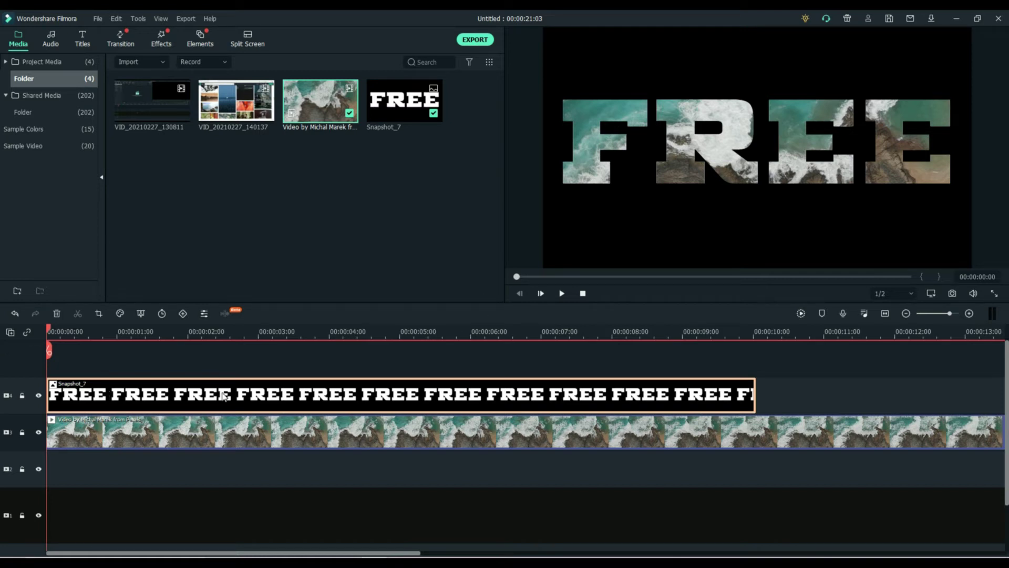
Add an animation keyframe at the start of the FREE snapshot with 400% scale and a Y position of about -87.
{"action": "double_click", "coordinate": [224, 394]}
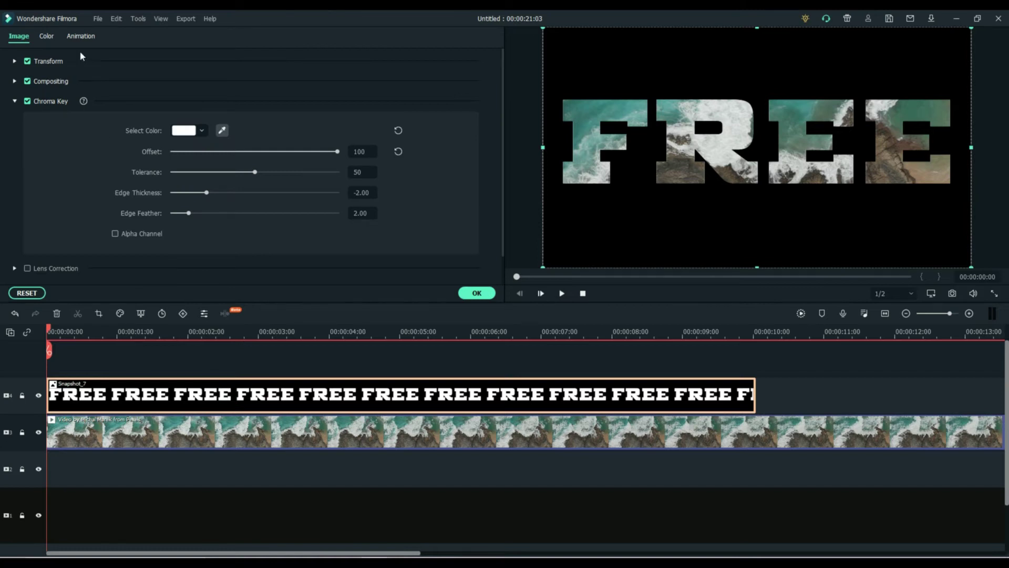
{"action": "left_click", "coordinate": [81, 37]}
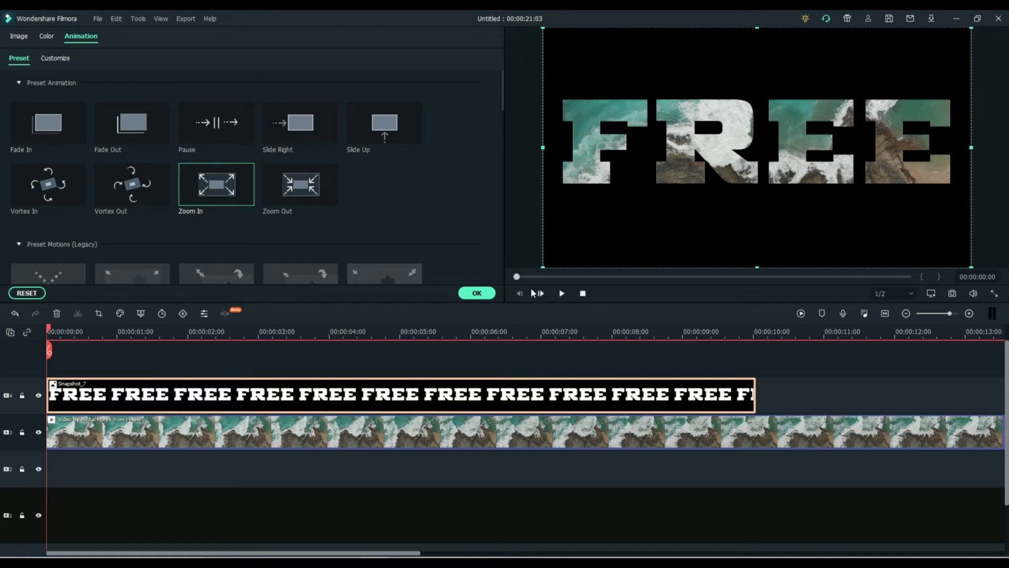
{"action": "left_click", "coordinate": [183, 315]}
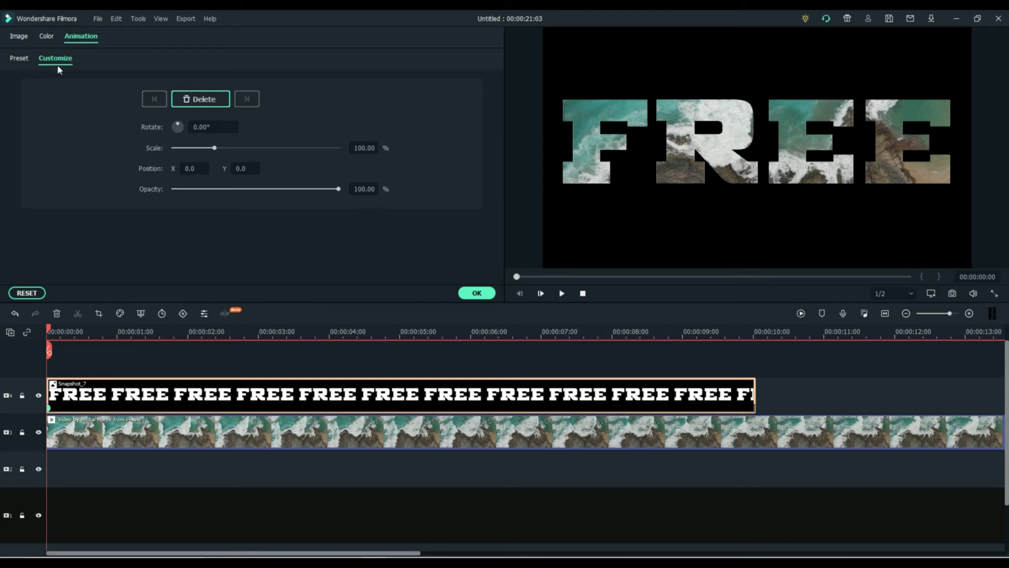
{"action": "left_click", "coordinate": [215, 149]}
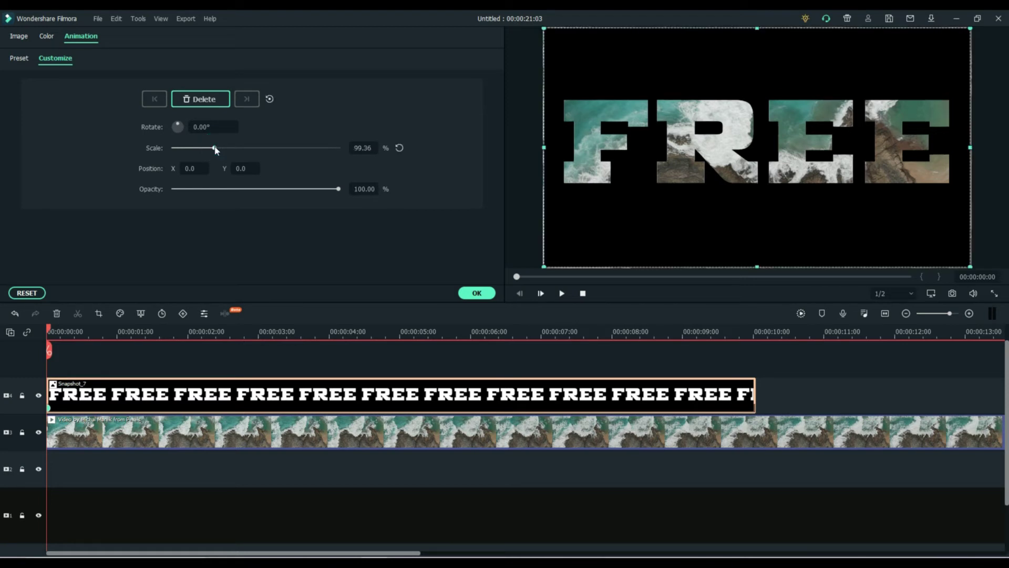
{"action": "left_click_drag", "start_coordinate": [215, 149], "coordinate": [240, 151]}
{"action": "left_click_drag", "start_coordinate": [257, 153], "coordinate": [346, 167]}
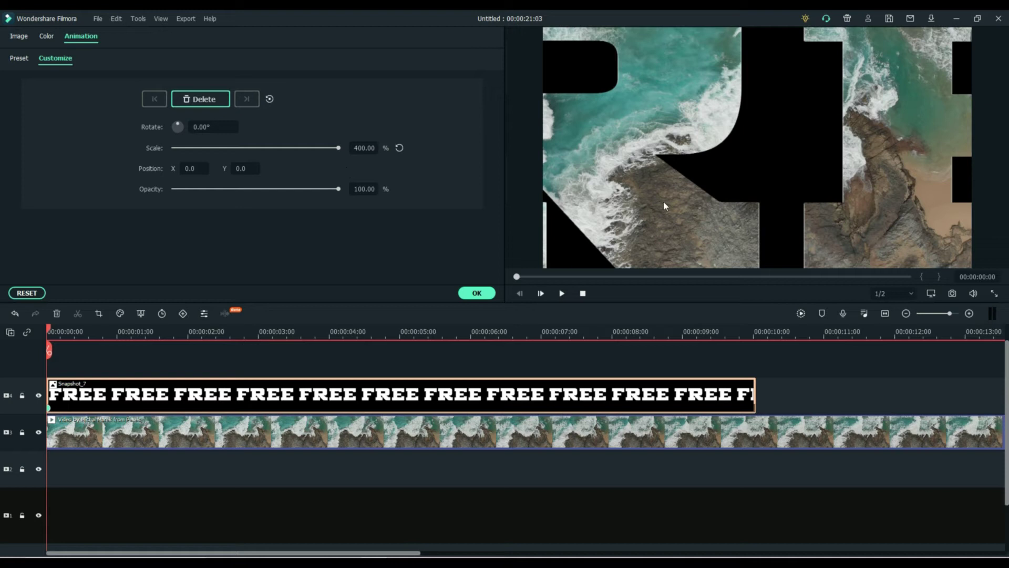
{"action": "left_click_drag", "start_coordinate": [652, 190], "coordinate": [650, 235]}
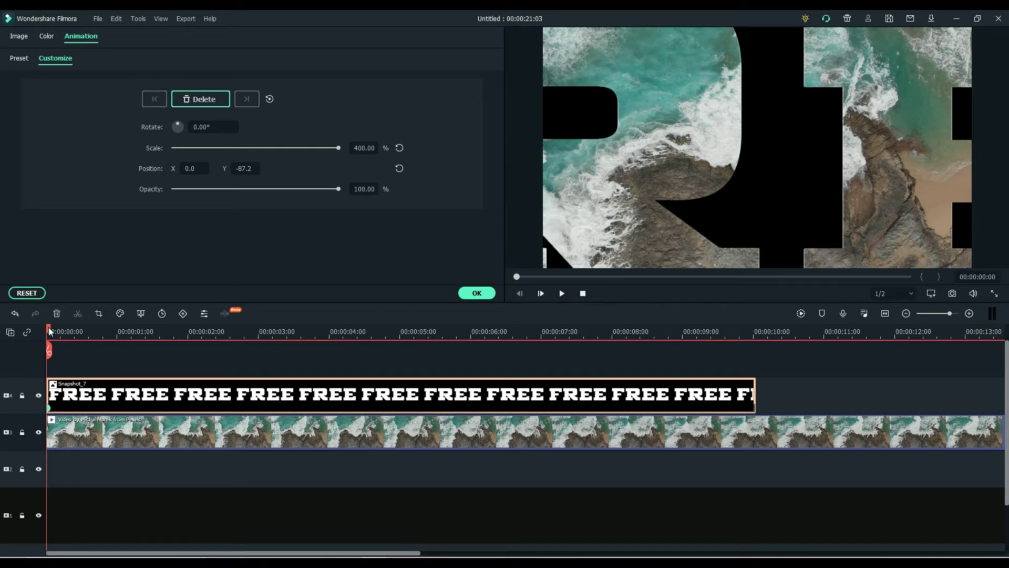
Add a second animation keyframe at the end of the FREE snapshot, near 10 seconds, with scale reduced to about 153%.
{"action": "left_click_drag", "start_coordinate": [49, 330], "coordinate": [760, 363]}
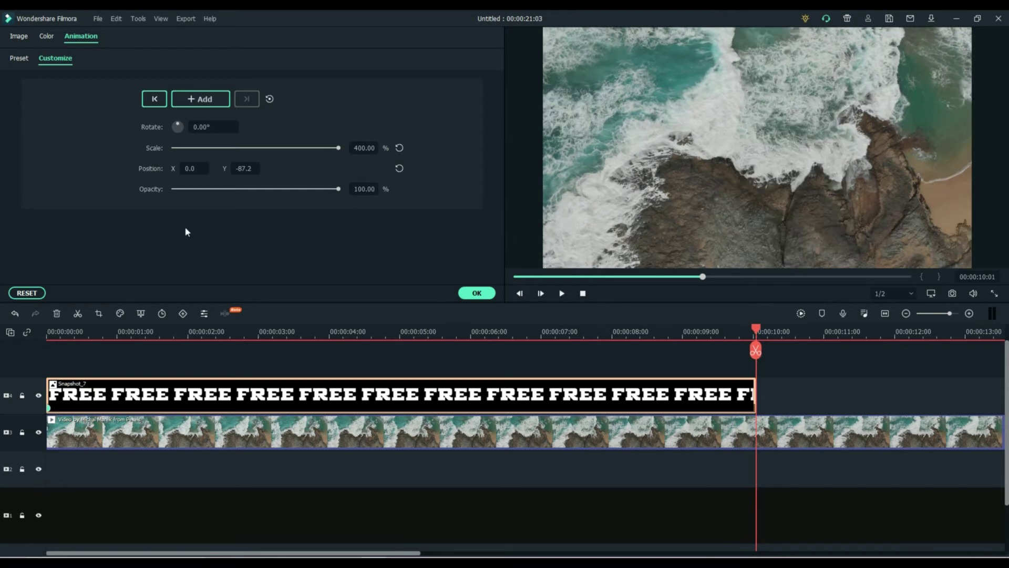
{"action": "left_click", "coordinate": [184, 314]}
{"action": "left_click_drag", "start_coordinate": [339, 149], "coordinate": [313, 149]}
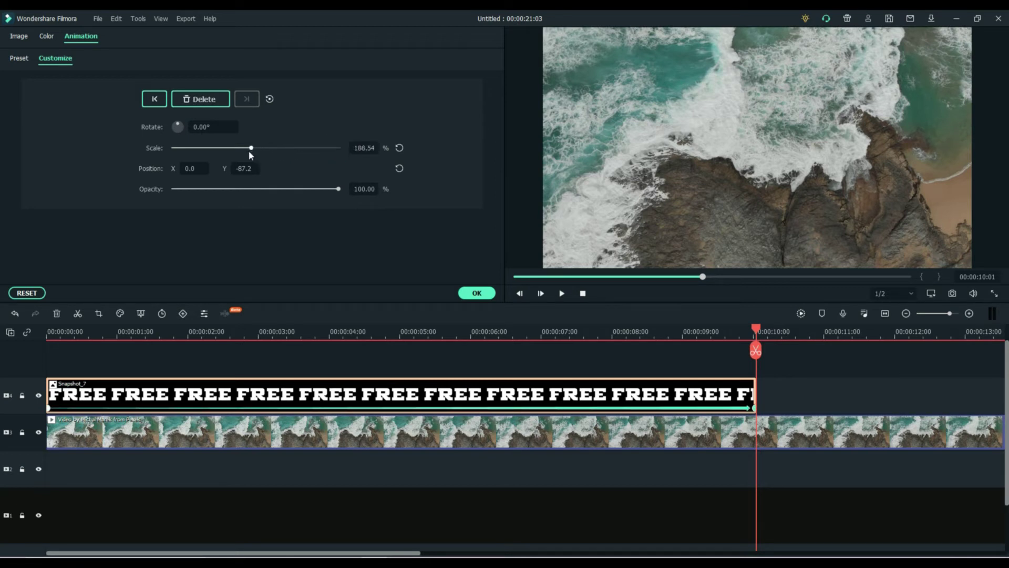
{"action": "left_click", "coordinate": [752, 408]}
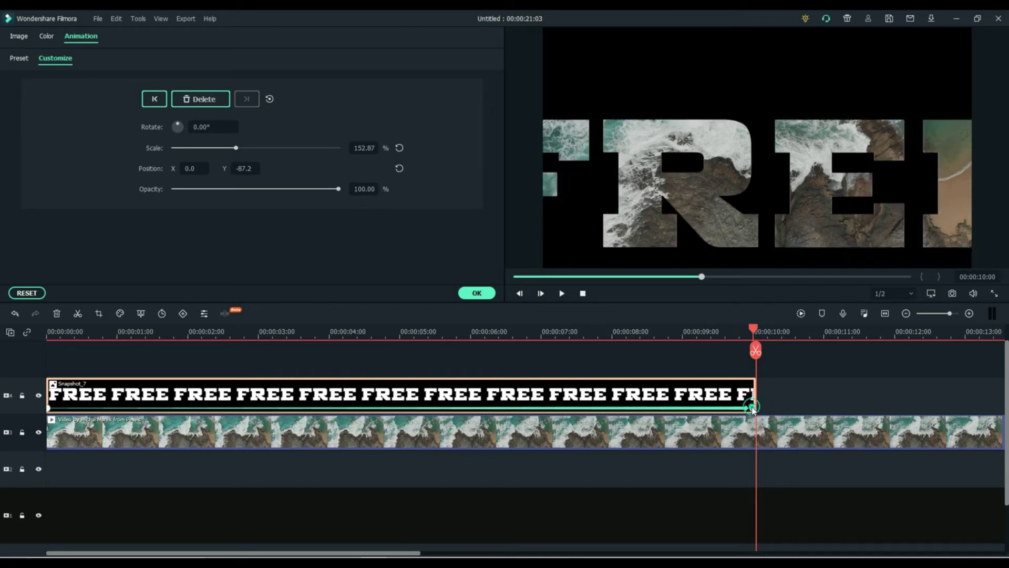
Set the end keyframe's scale to about 106% and move the FREE text to position X 10, Y 0.
{"action": "left_click_drag", "start_coordinate": [238, 152], "coordinate": [220, 149]}
{"action": "left_click_drag", "start_coordinate": [636, 213], "coordinate": [645, 189]}
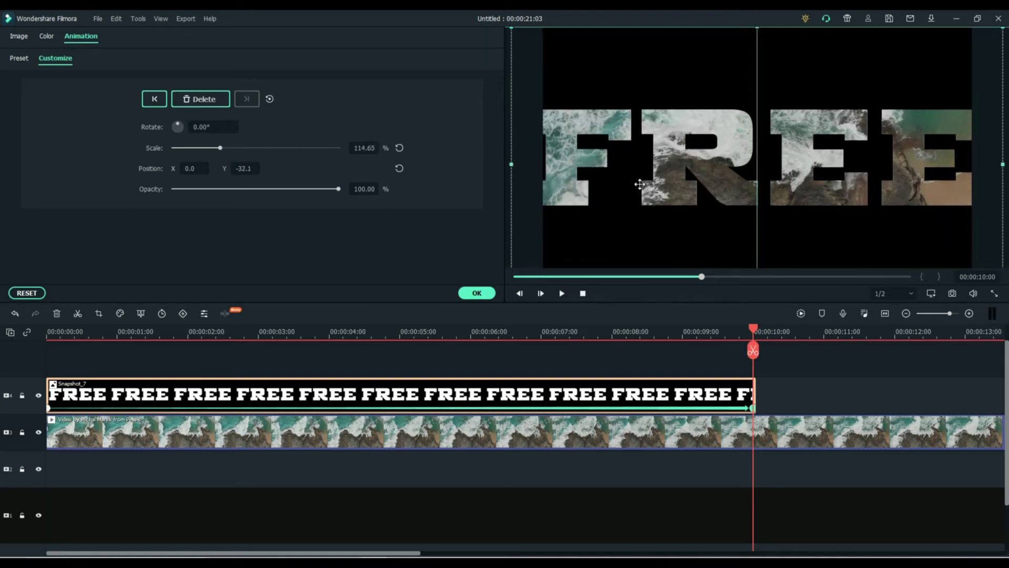
{"action": "left_click", "coordinate": [220, 151]}
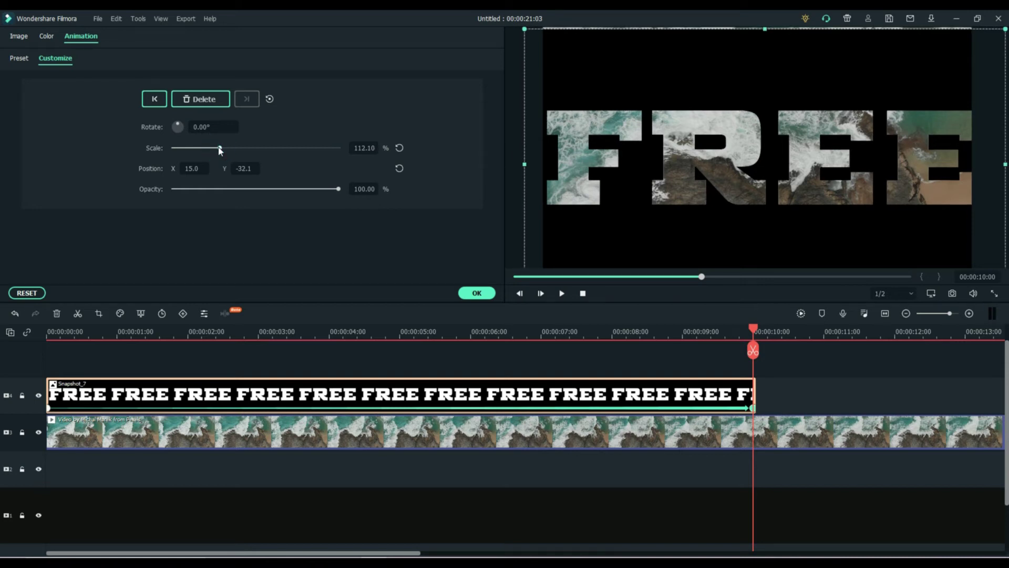
{"action": "left_click_drag", "start_coordinate": [584, 228], "coordinate": [605, 215]}
{"action": "left_click_drag", "start_coordinate": [221, 152], "coordinate": [217, 151]}
{"action": "left_click_drag", "start_coordinate": [614, 209], "coordinate": [612, 199]}
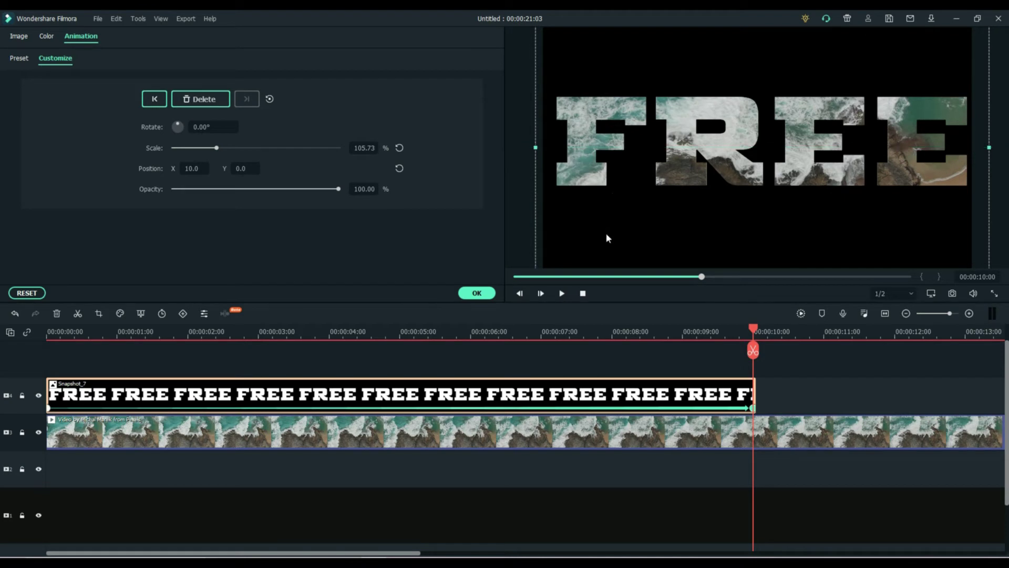
Play the FREE zoom-out animation twice from the start of the timeline to check the effect.
{"action": "left_click_drag", "start_coordinate": [702, 276], "coordinate": [284, 278]}
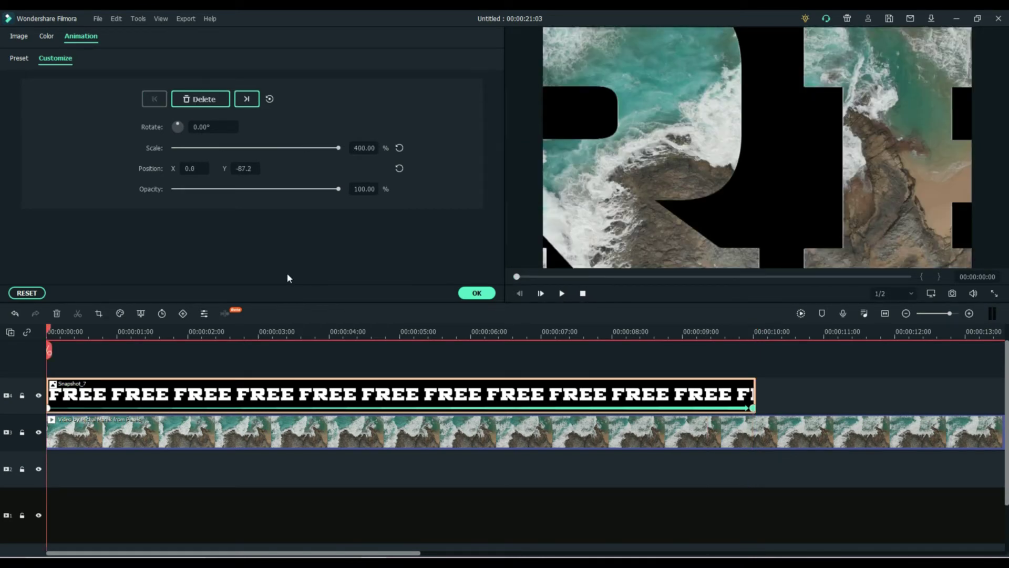
{"action": "key", "text": "space"}
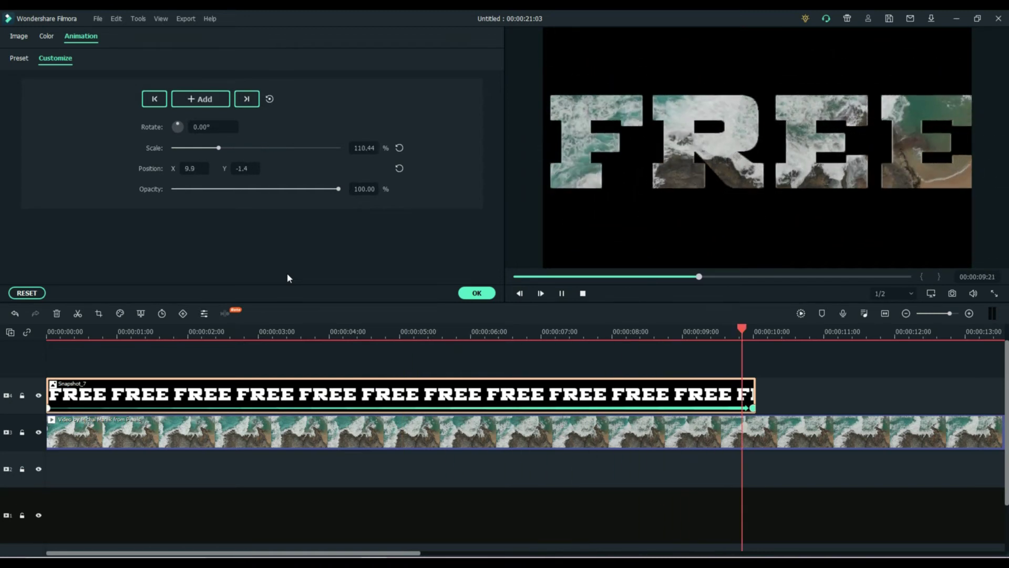
{"action": "key", "text": "space"}
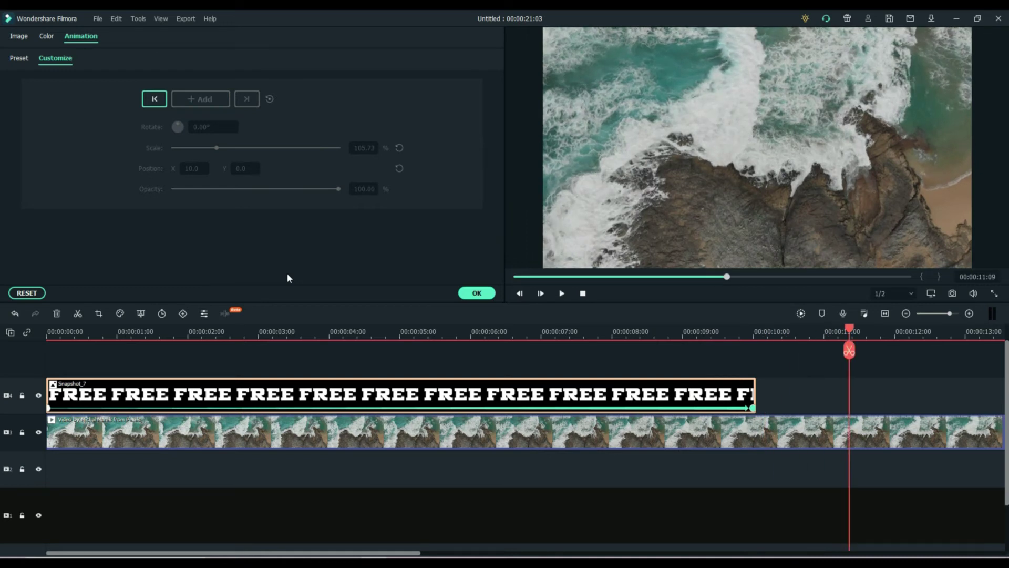
{"action": "left_click_drag", "start_coordinate": [850, 330], "coordinate": [16, 417]}
{"action": "key", "text": "space"}
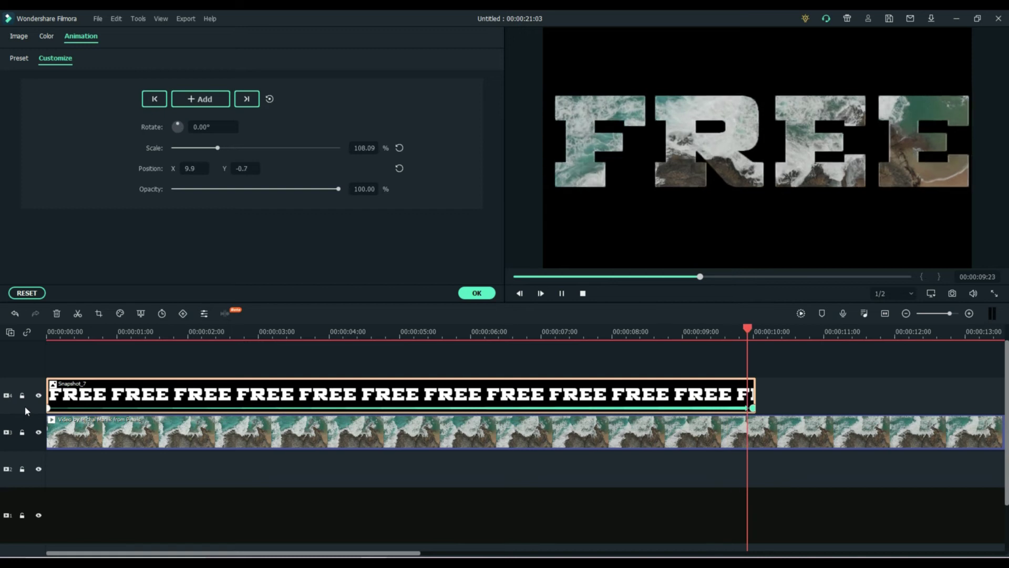
{"action": "key", "text": "space"}
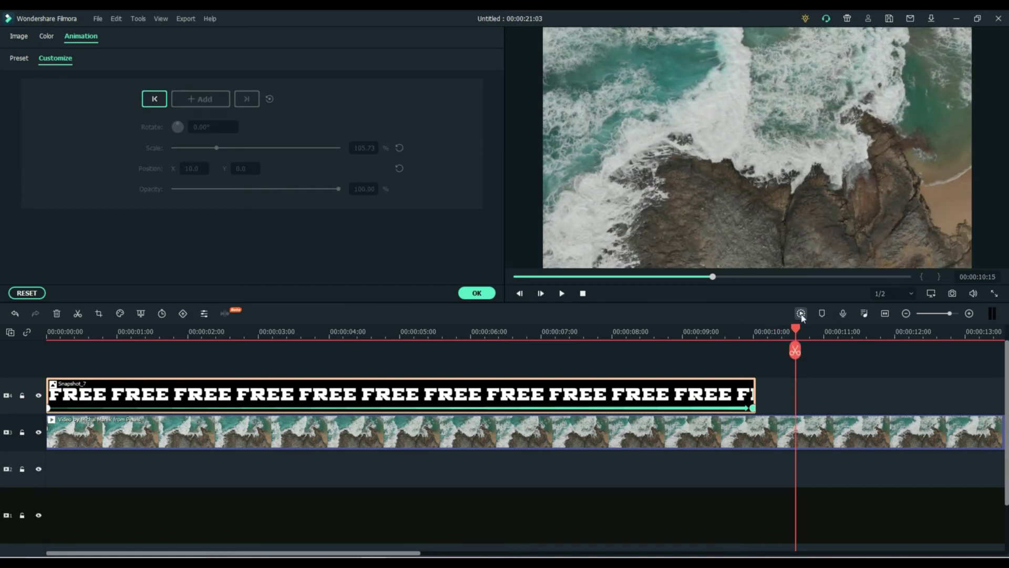
Place a copy of the FREE snapshot directly after the original on the same track and remove the copy's start and end keyframes.
{"action": "left_click_drag", "start_coordinate": [798, 332], "coordinate": [467, 313]}
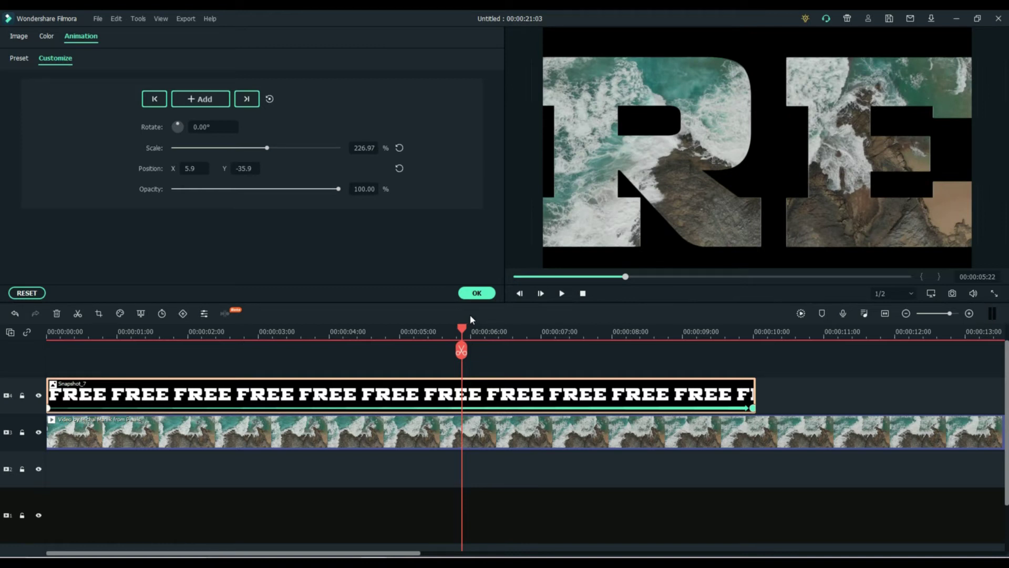
{"action": "left_click_drag", "start_coordinate": [462, 328], "coordinate": [757, 347]}
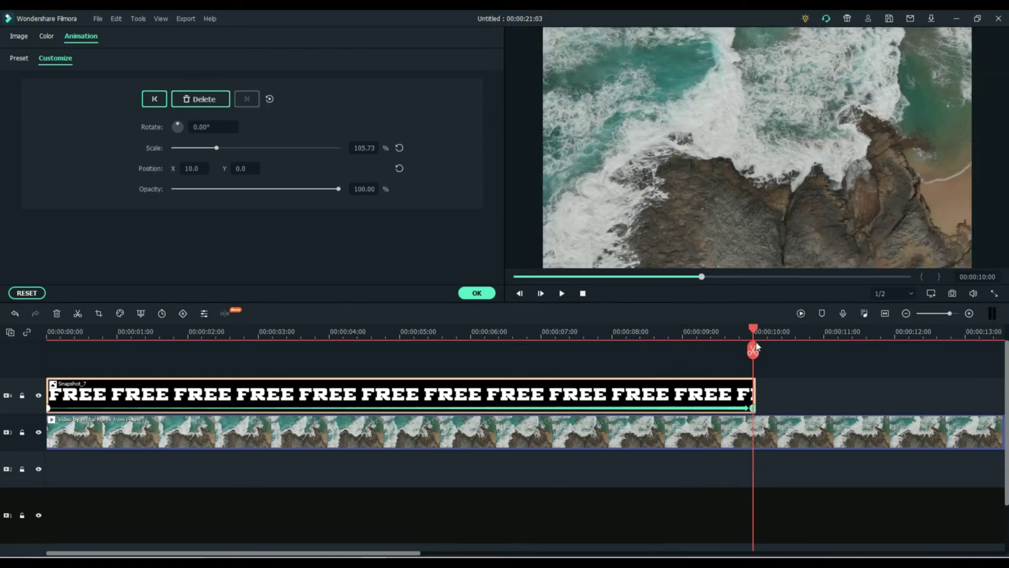
{"action": "left_click", "coordinate": [685, 402]}
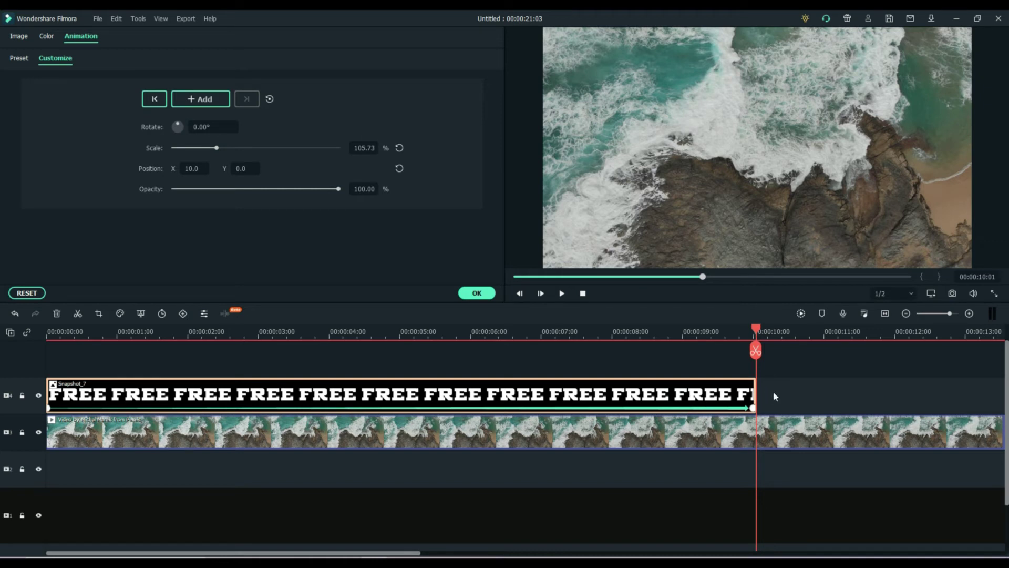
{"action": "key", "text": "ctrl+v"}
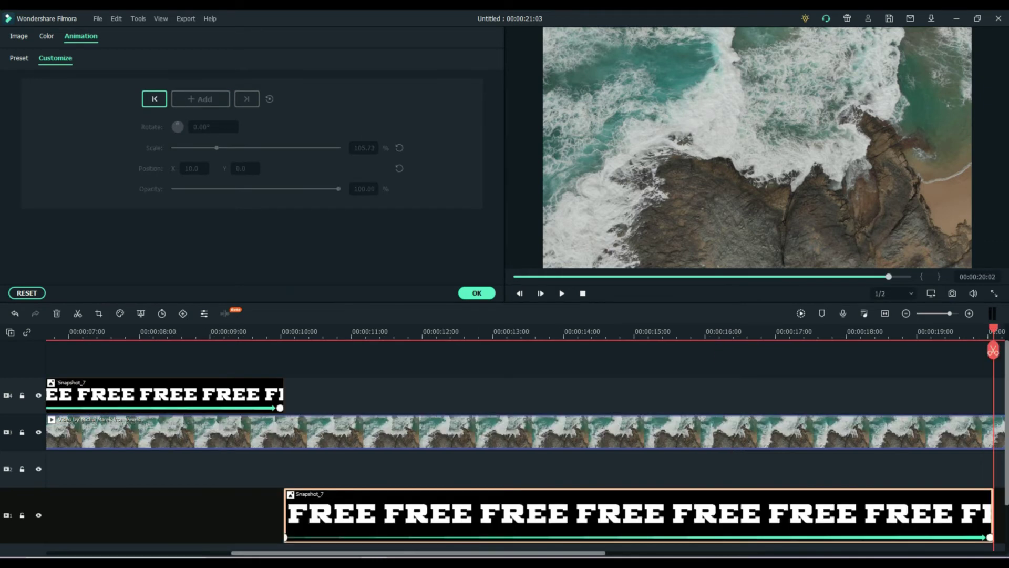
{"action": "left_click_drag", "start_coordinate": [406, 446], "coordinate": [405, 396]}
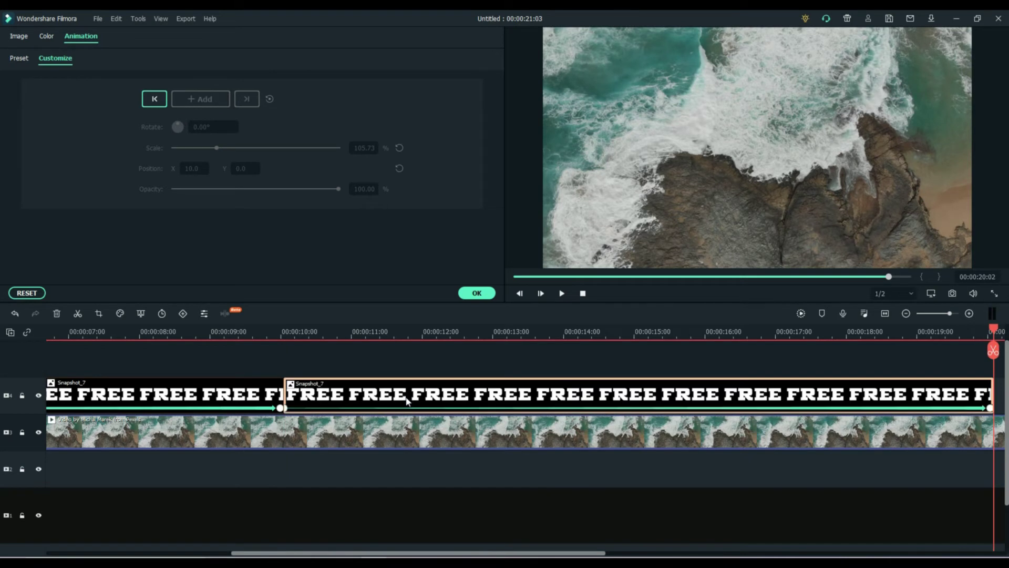
{"action": "left_click", "coordinate": [287, 411]}
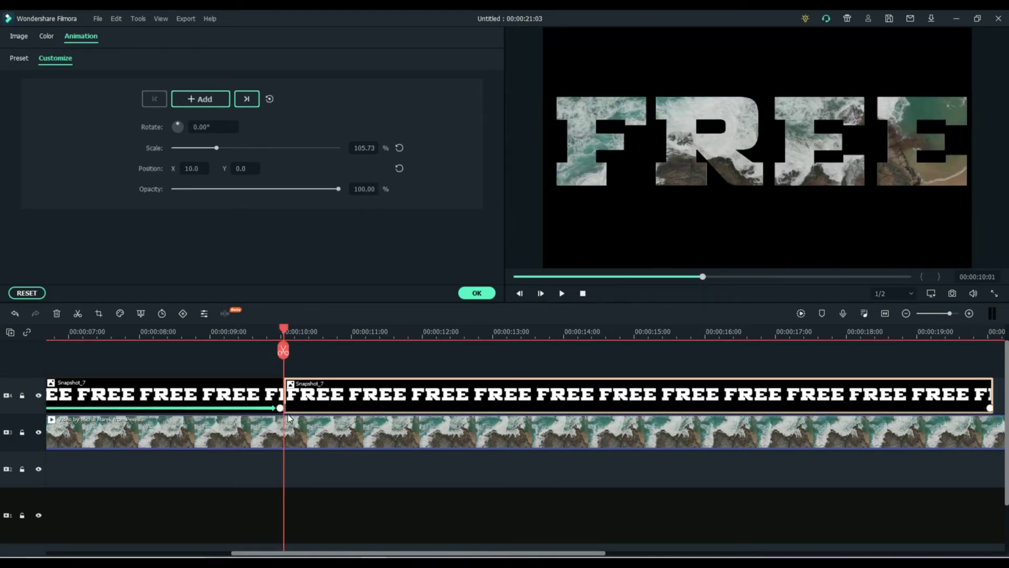
{"action": "left_click", "coordinate": [990, 411]}
Split the copied FREE snapshot at 11, 12 and 13 seconds.
{"action": "left_click_drag", "start_coordinate": [281, 337], "coordinate": [354, 342]}
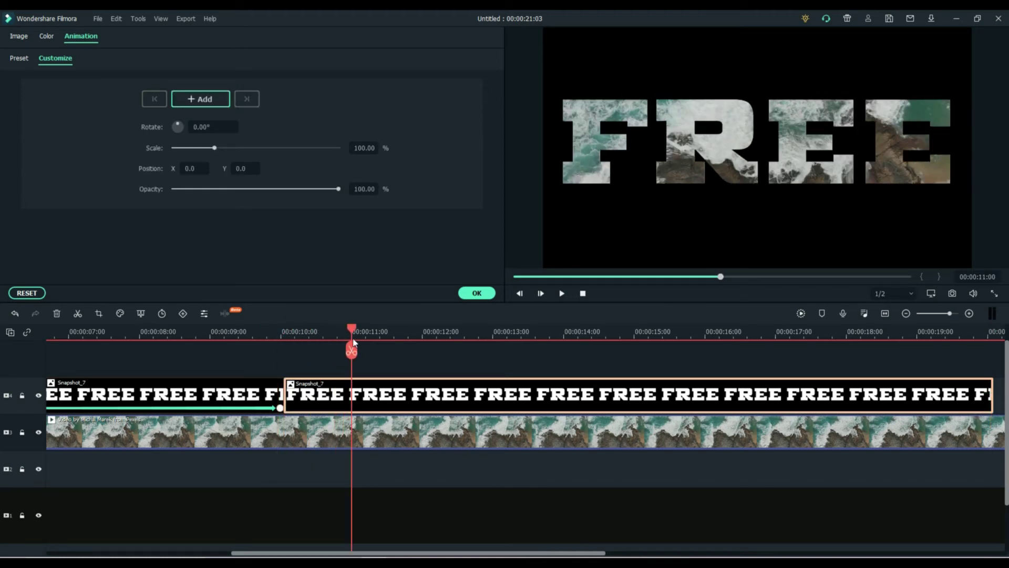
{"action": "left_click", "coordinate": [351, 350]}
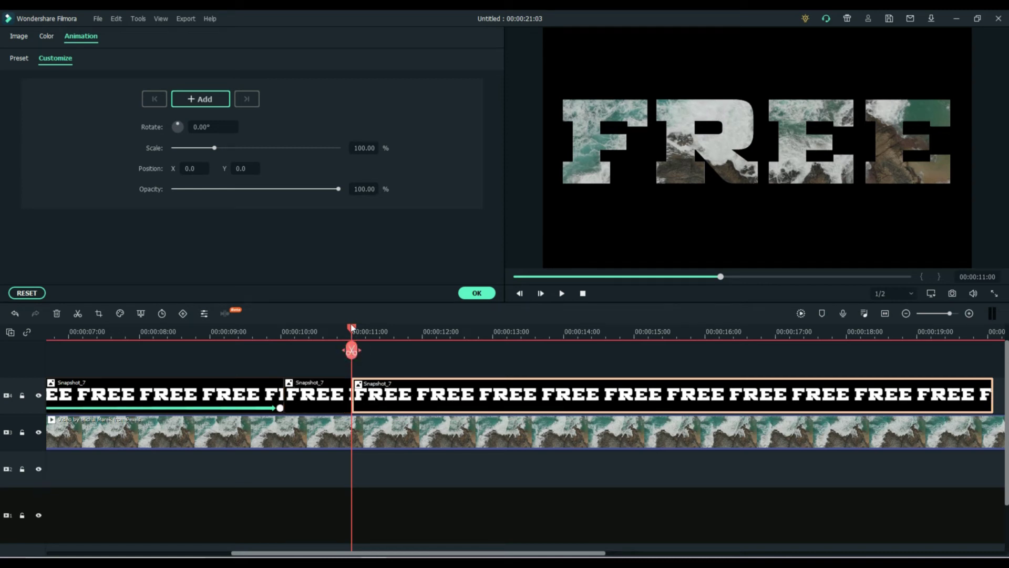
{"action": "left_click_drag", "start_coordinate": [387, 333], "coordinate": [497, 332]}
{"action": "left_click", "coordinate": [422, 350]}
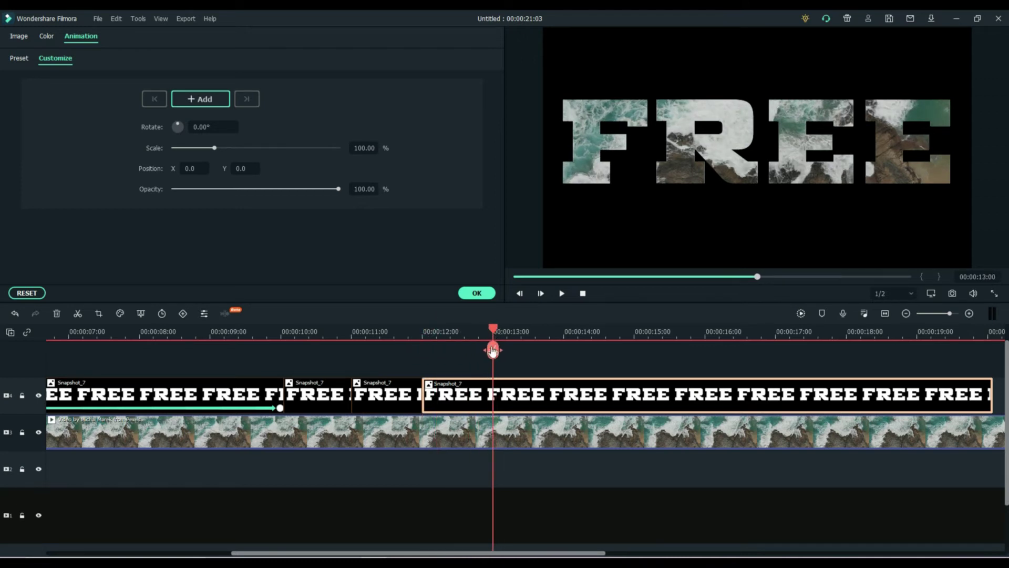
{"action": "left_click", "coordinate": [491, 350]}
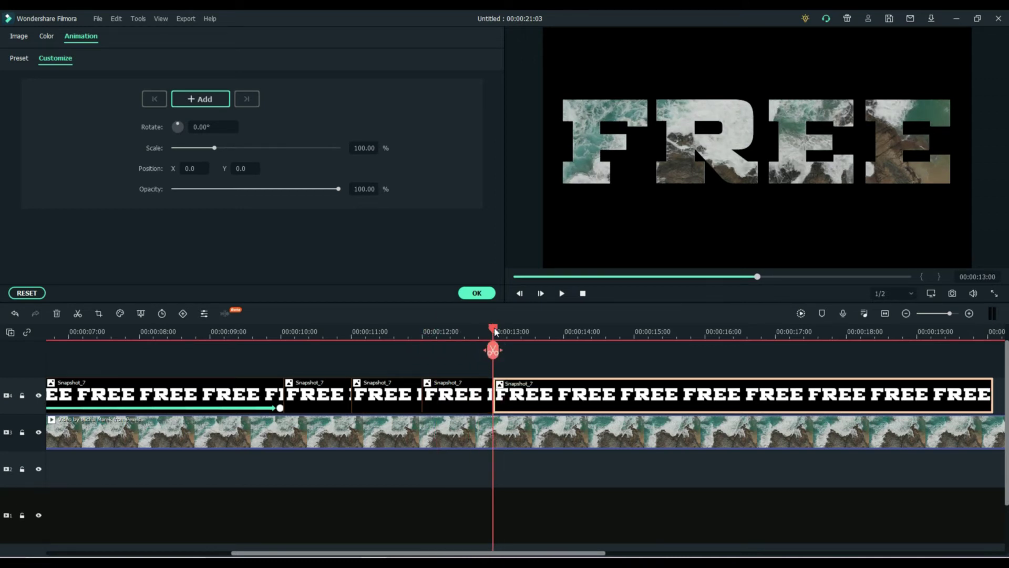
Set the scale of the first short FREE piece to 150% at its middle, around 10:13.
{"action": "left_click_drag", "start_coordinate": [494, 330], "coordinate": [318, 331]}
{"action": "left_click", "coordinate": [335, 403]}
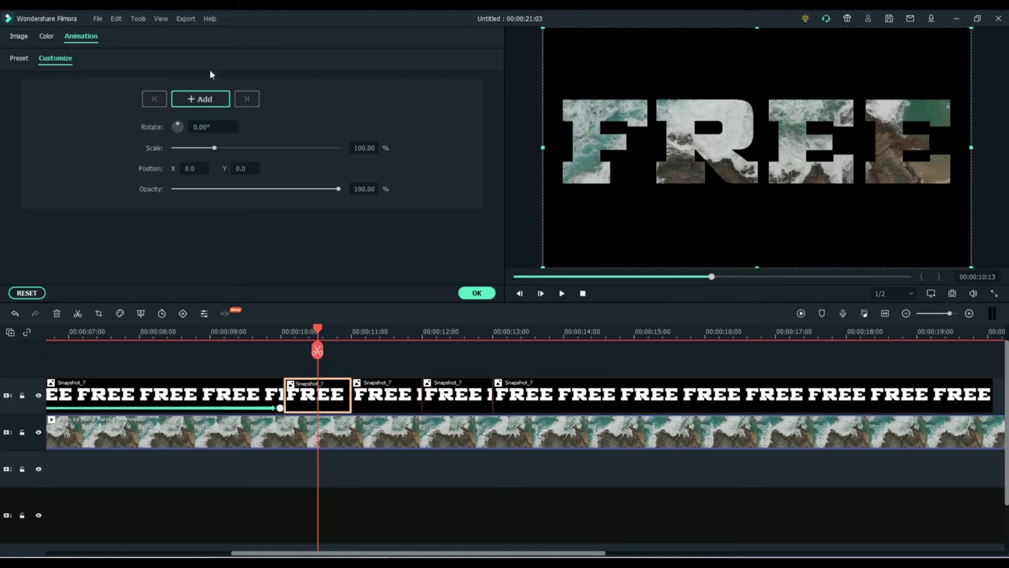
{"action": "left_click_drag", "start_coordinate": [215, 148], "coordinate": [228, 148]}
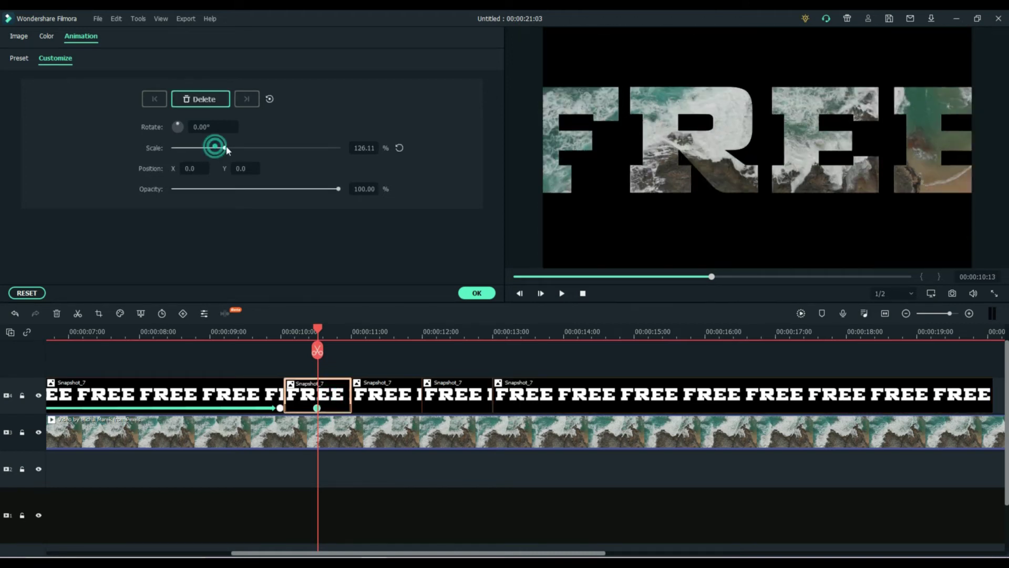
{"action": "left_click", "coordinate": [360, 148]}
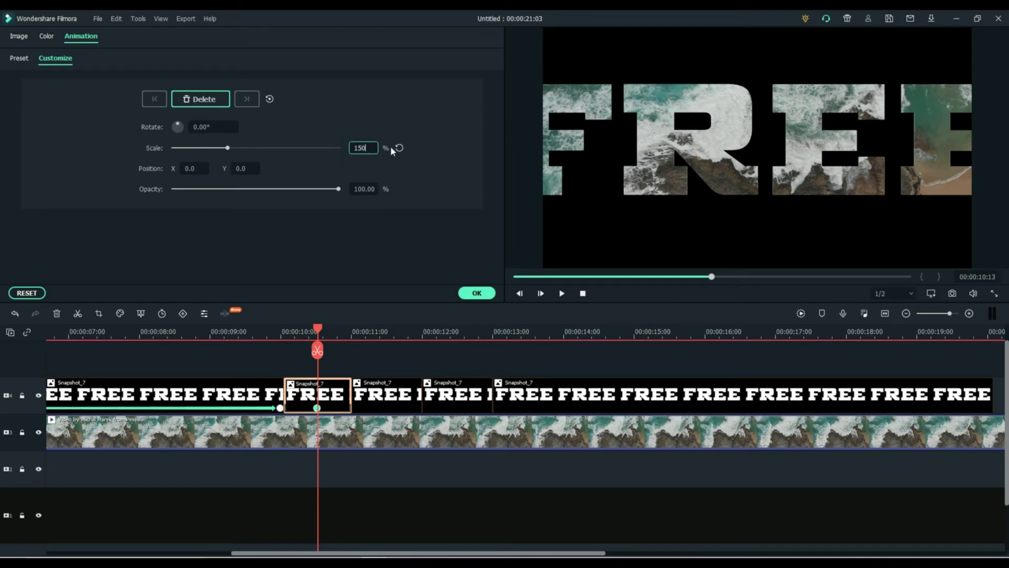
Set the scale of the third short FREE piece to 150% at its start and apply the animation settings.
{"action": "left_click", "coordinate": [386, 397]}
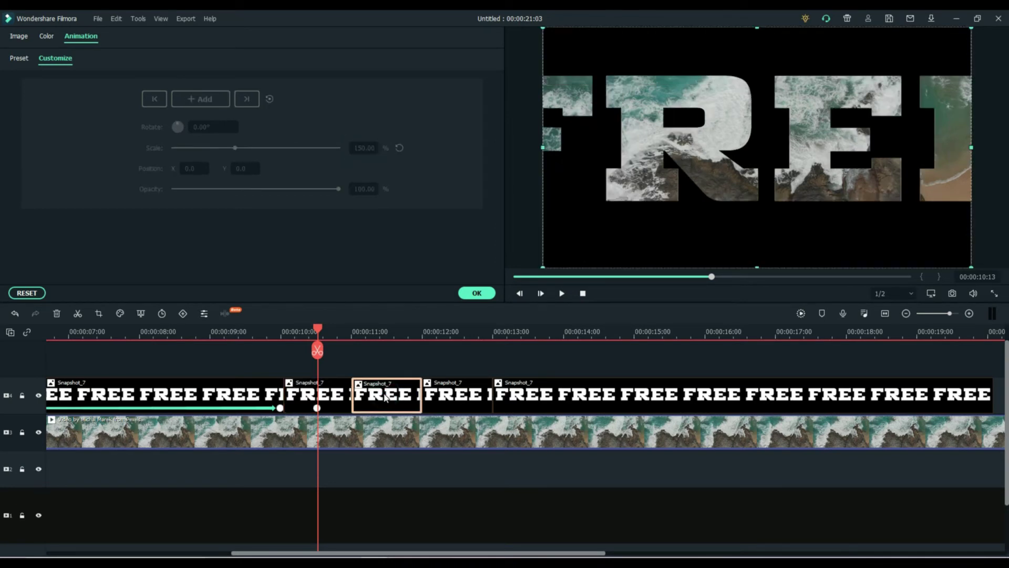
{"action": "left_click", "coordinate": [446, 397]}
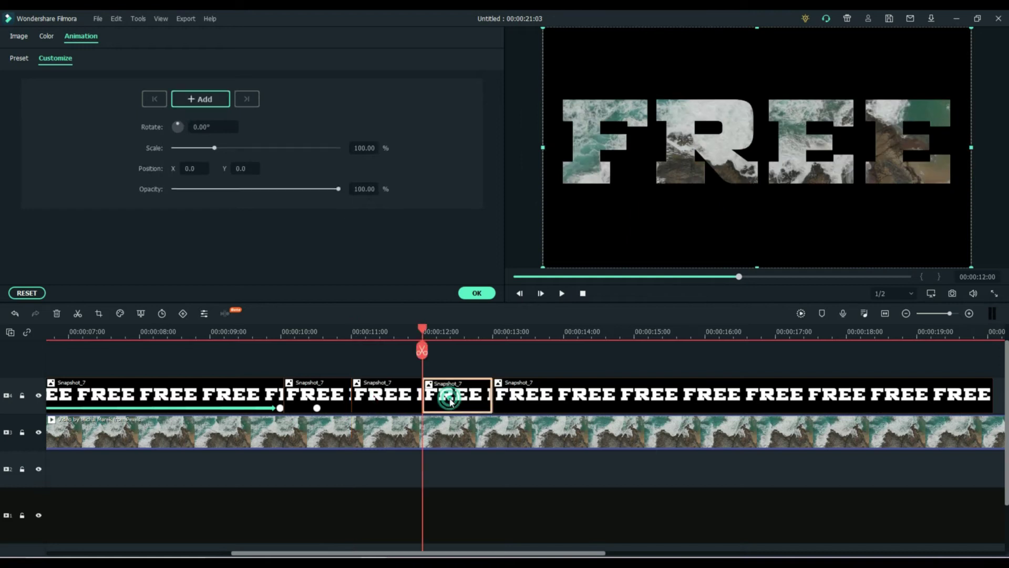
{"action": "left_click", "coordinate": [357, 148]}
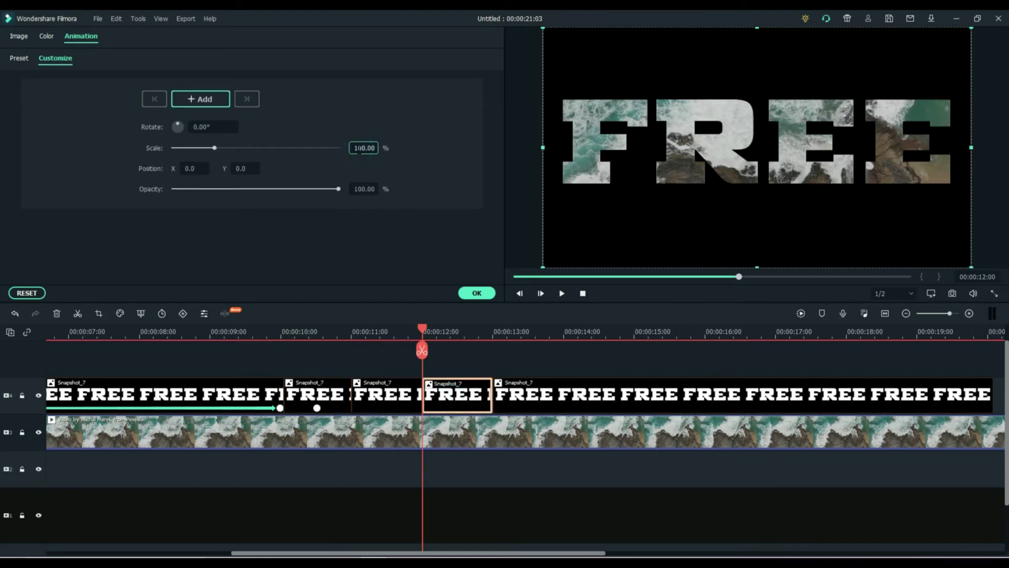
{"action": "key", "text": "ctrl+a"}
{"action": "type", "text": "150"}
{"action": "left_click", "coordinate": [477, 293]}
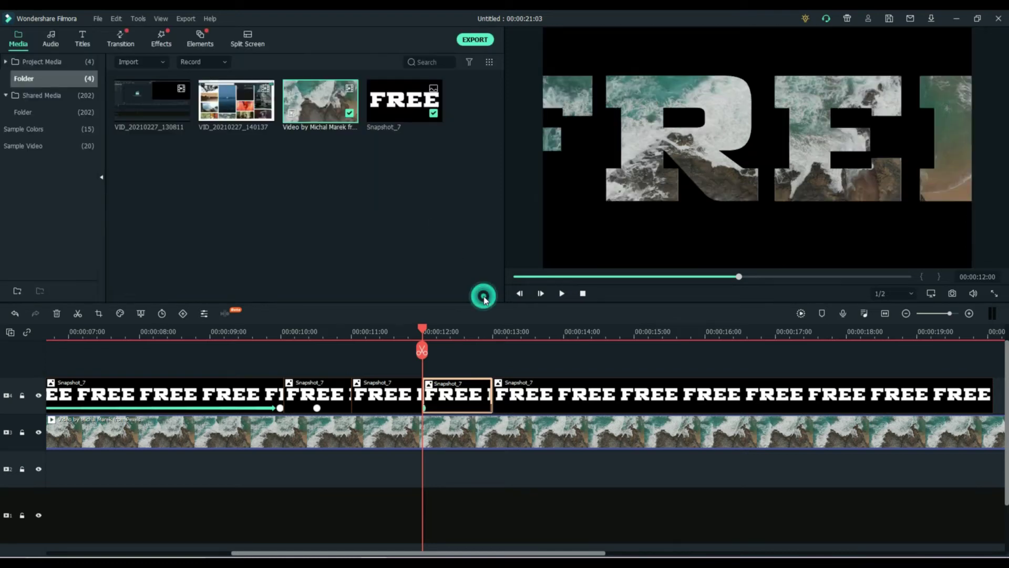
Play the short FREE pieces from the end of the zoom-out animation to check the size jumps.
{"action": "left_click_drag", "start_coordinate": [422, 330], "coordinate": [286, 336]}
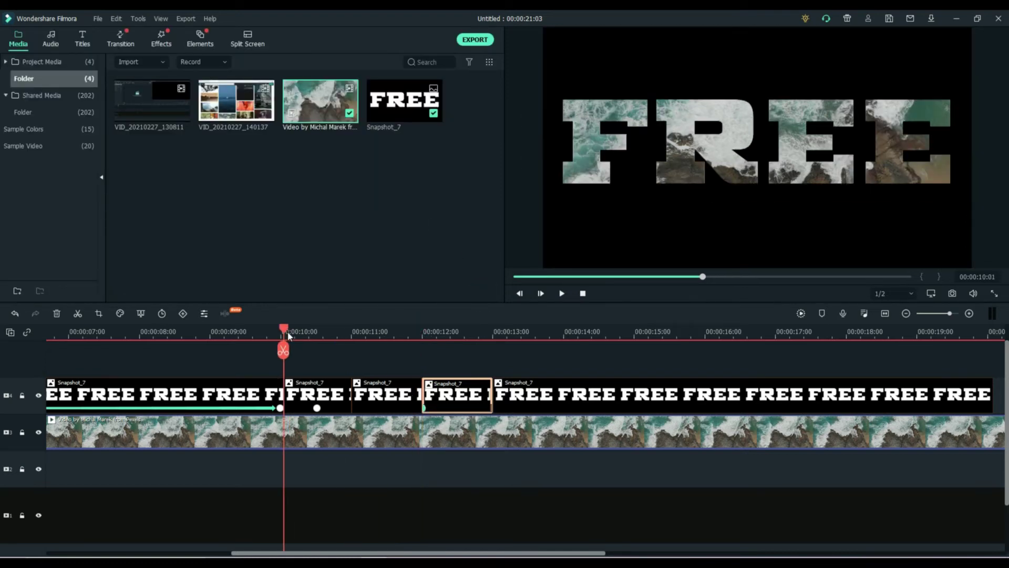
{"action": "key", "text": "space"}
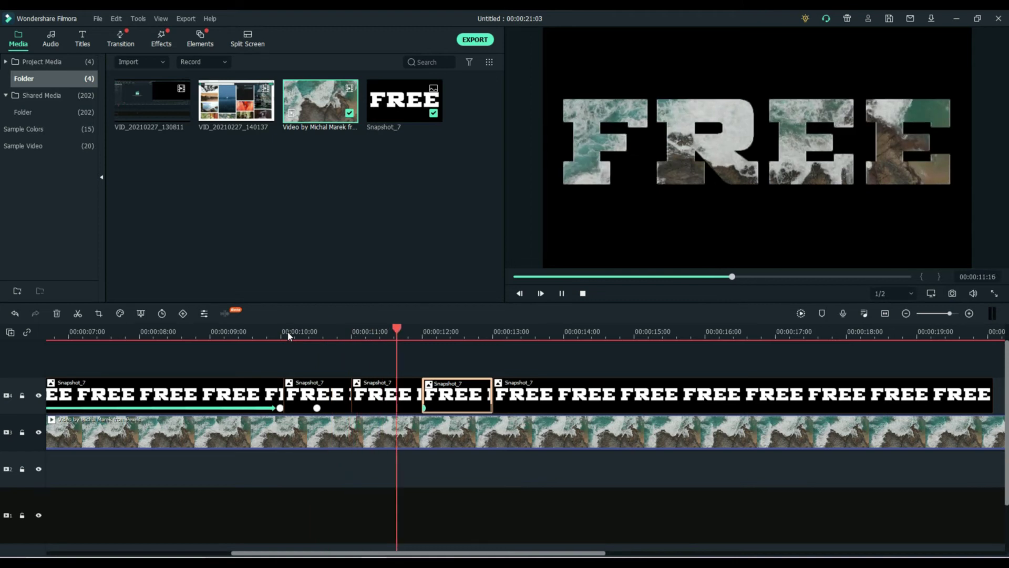
{"action": "key", "text": "space"}
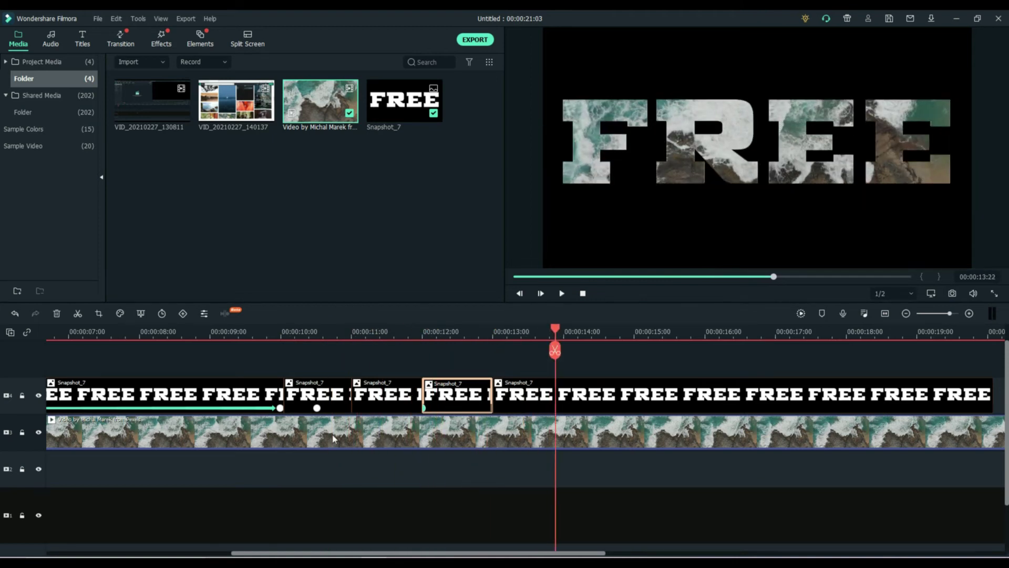
Shorten the first short FREE piece to a duration of 10 frames.
{"action": "left_click", "coordinate": [316, 402]}
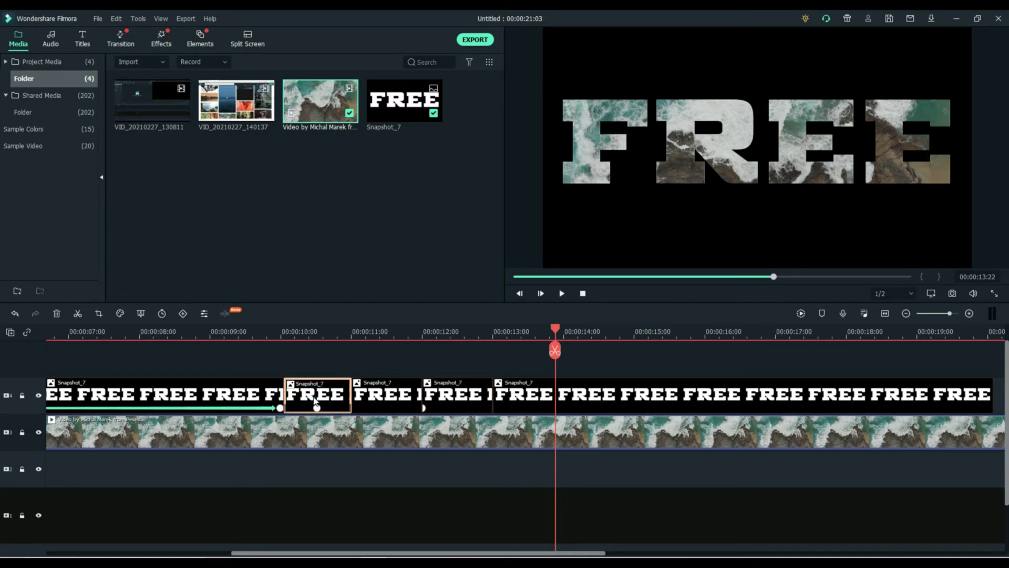
{"action": "right_click", "coordinate": [315, 402]}
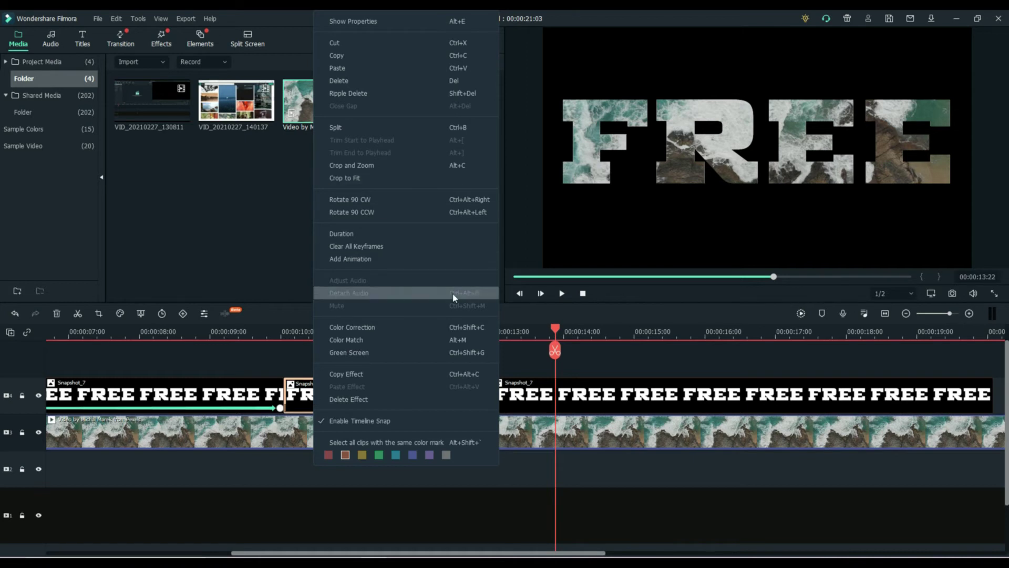
{"action": "left_click", "coordinate": [412, 235]}
{"action": "left_click", "coordinate": [522, 248]}
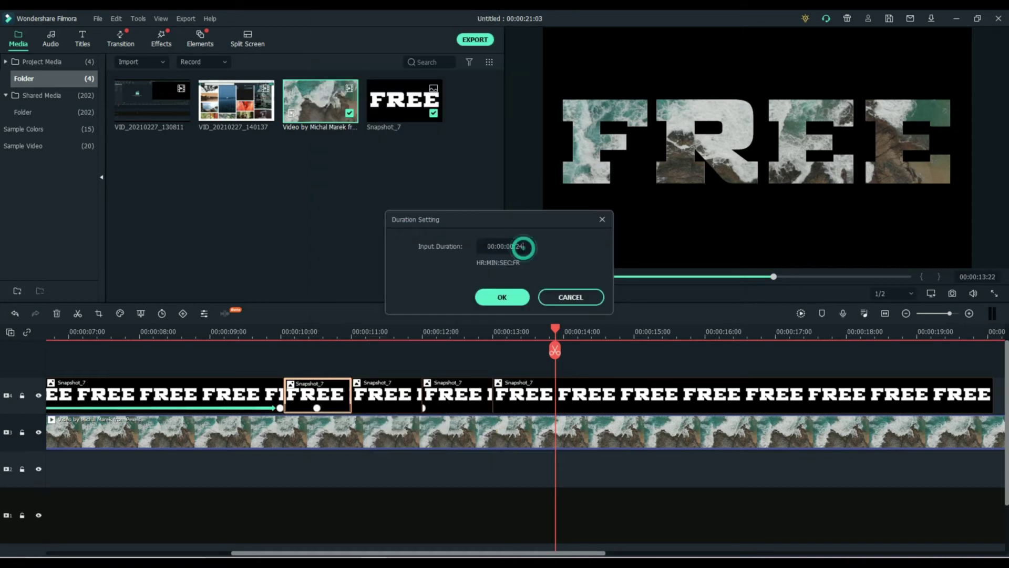
{"action": "double_click", "coordinate": [517, 247]}
{"action": "type", "text": "1"}
{"action": "left_click", "coordinate": [502, 297]}
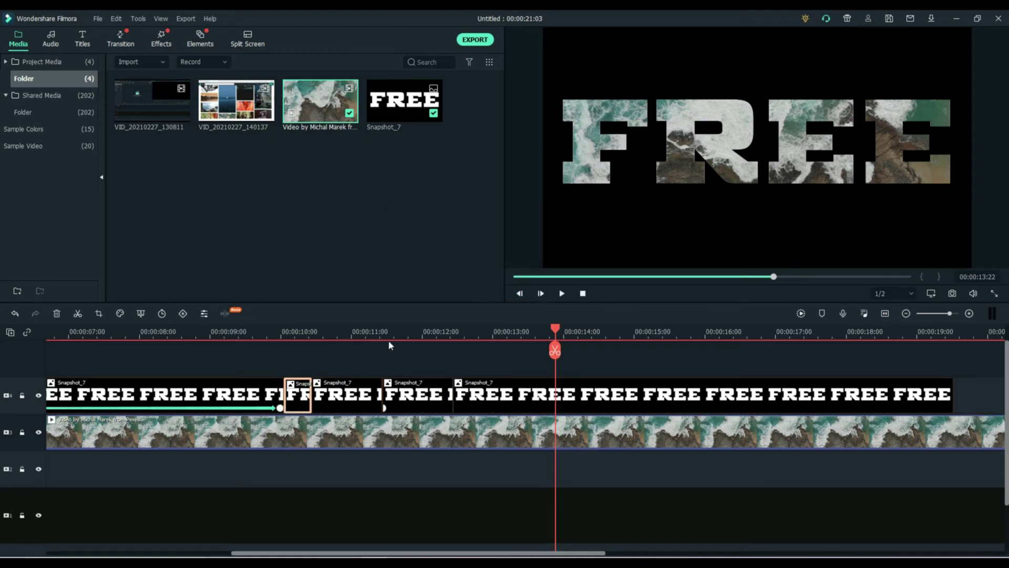
Shorten the second short FREE piece to a duration of 10 frames.
{"action": "left_click", "coordinate": [355, 401]}
{"action": "right_click", "coordinate": [353, 401]}
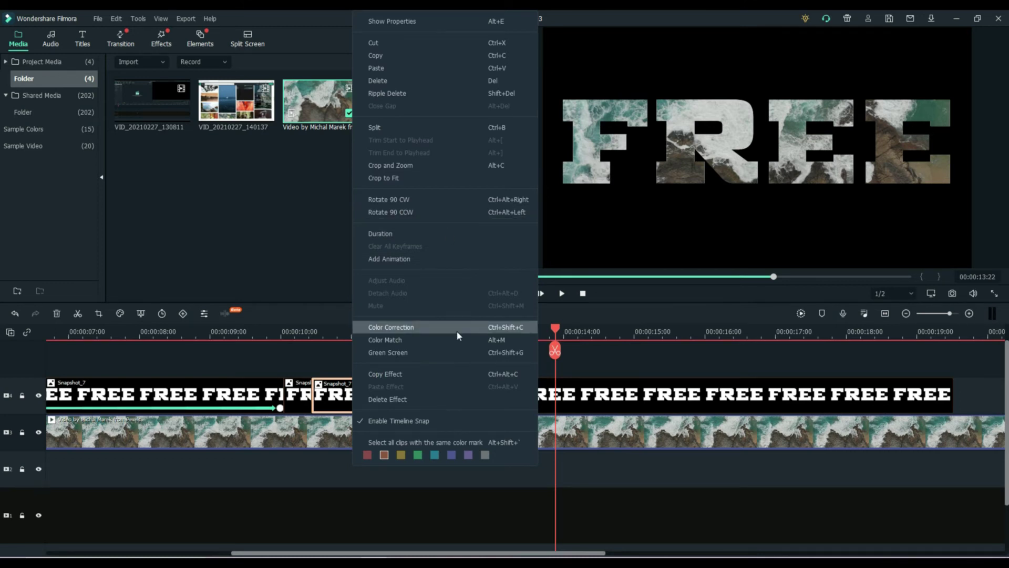
{"action": "left_click", "coordinate": [442, 234]}
{"action": "left_click", "coordinate": [519, 247]}
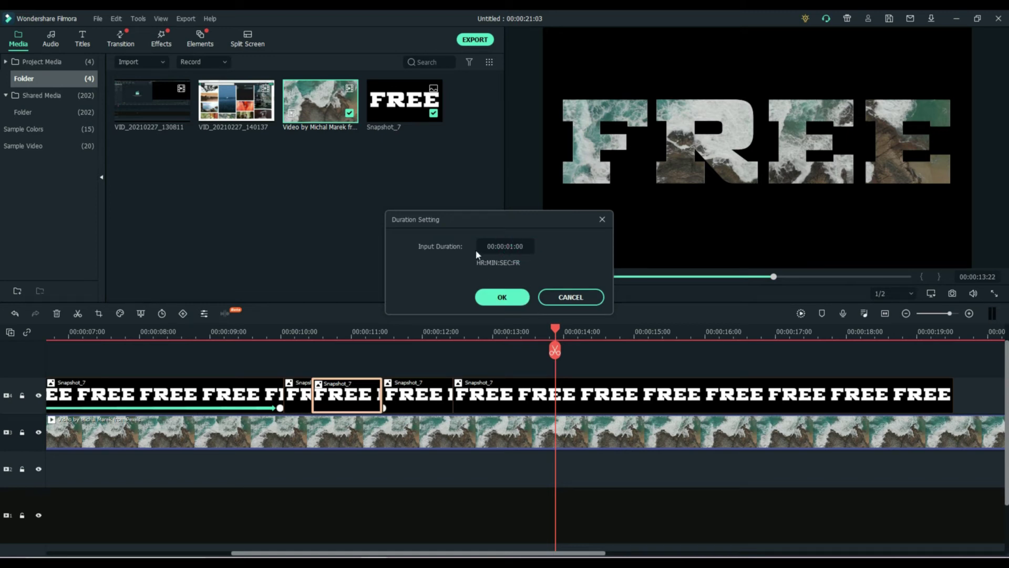
{"action": "key", "text": "BackSpace"}
{"action": "key", "text": "BackSpace"}
{"action": "key", "text": "BackSpace"}
{"action": "left_click", "coordinate": [502, 297]}
Shorten the third short FREE piece, the one scaled to 150%, to a duration of 10 frames.
{"action": "double_click", "coordinate": [375, 405]}
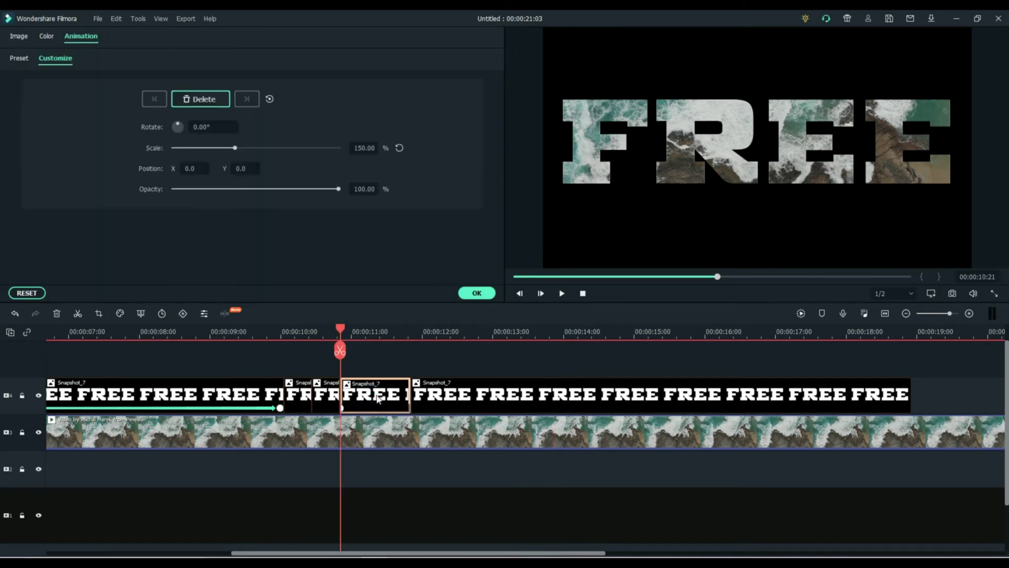
{"action": "right_click", "coordinate": [374, 406]}
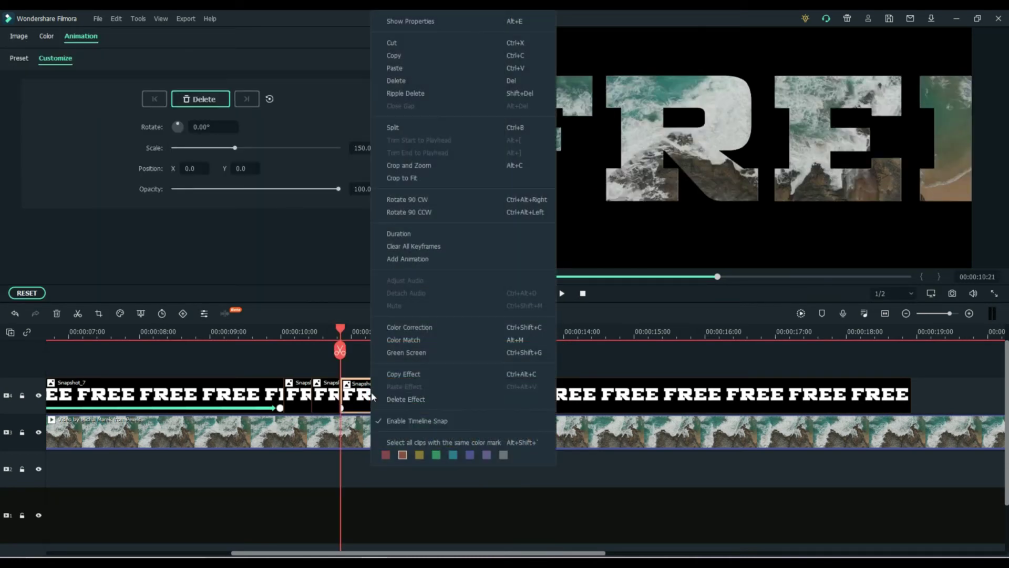
{"action": "left_click", "coordinate": [418, 236]}
{"action": "left_click", "coordinate": [514, 246]}
{"action": "double_click", "coordinate": [522, 246]}
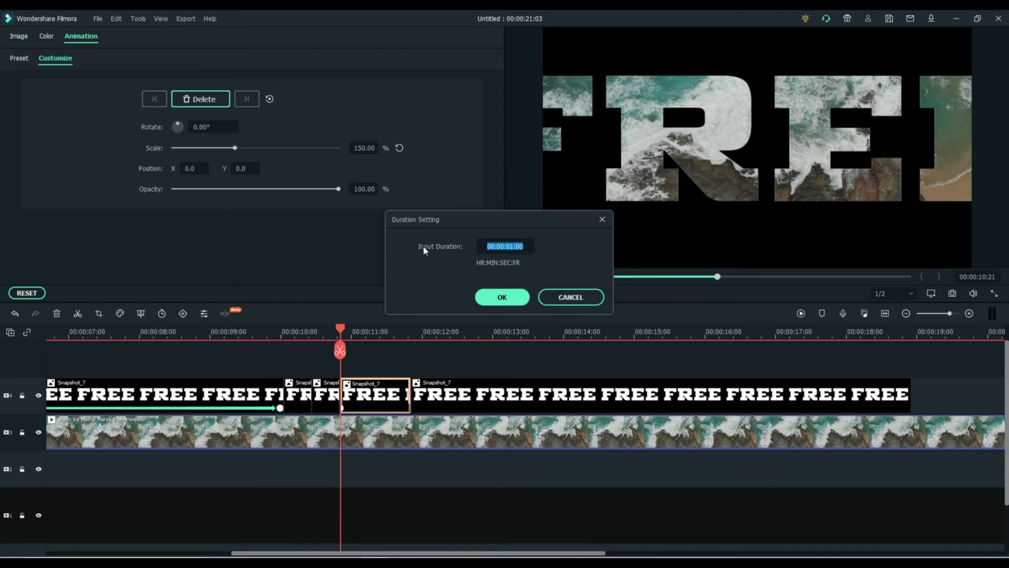
{"action": "left_click", "coordinate": [524, 246]}
{"action": "key", "text": "BackSpace"}
{"action": "key", "text": "BackSpace"}
{"action": "key", "text": "BackSpace"}
{"action": "left_click", "coordinate": [511, 246]}
{"action": "key", "text": "BackSpace"}
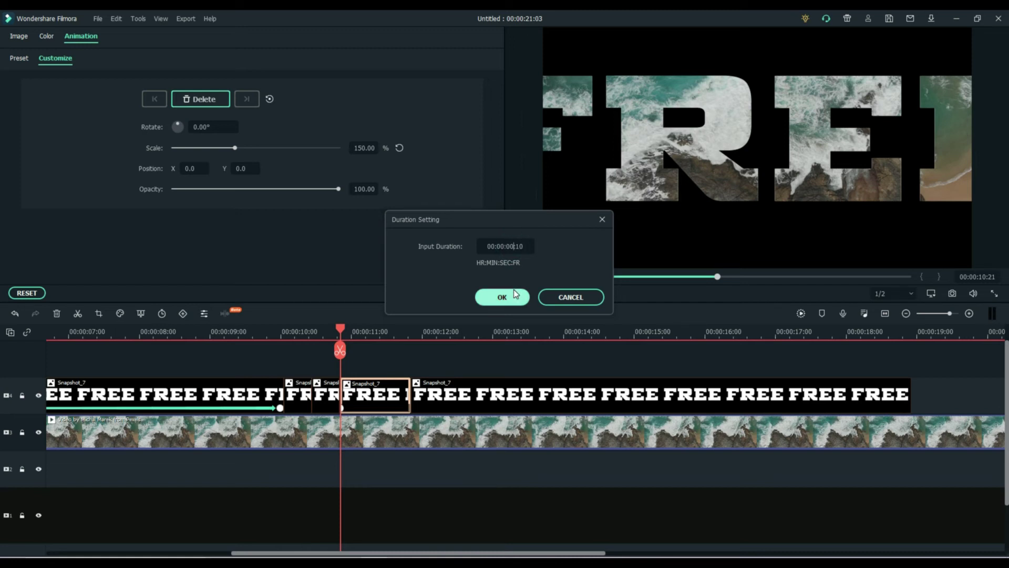
{"action": "left_click", "coordinate": [514, 296]}
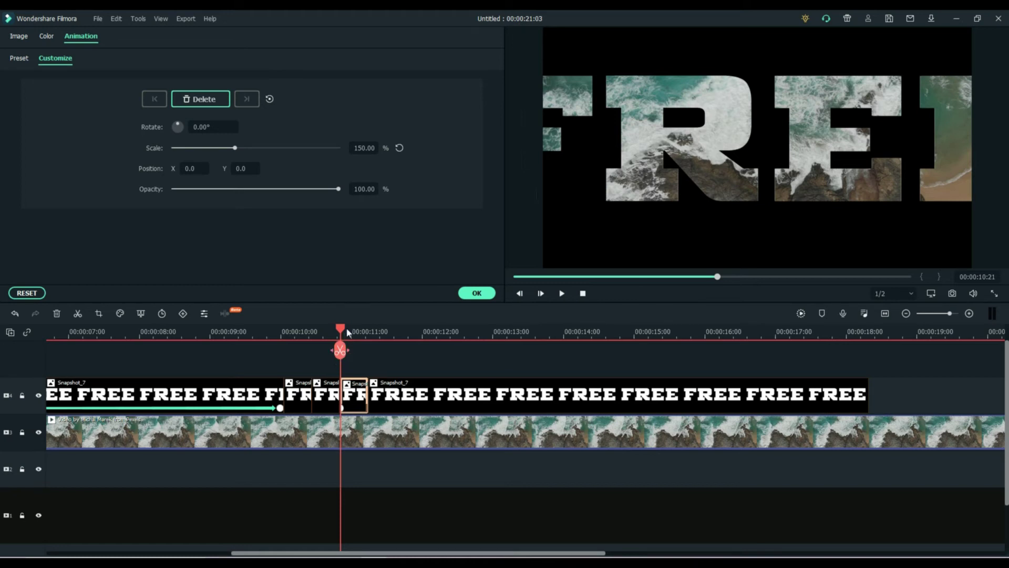
Move the remaining long FREE piece to start at about 12 seconds and place the playhead at the end of the third short piece.
{"action": "left_click_drag", "start_coordinate": [340, 329], "coordinate": [366, 329]}
{"action": "mouse_move", "coordinate": [409, 395]}
{"action": "left_mouse_down"}
{"action": "mouse_move", "coordinate": [451, 402]}
{"action": "mouse_move", "coordinate": [425, 384]}
{"action": "left_mouse_up"}
{"action": "left_click_drag", "start_coordinate": [366, 330], "coordinate": [369, 331]}
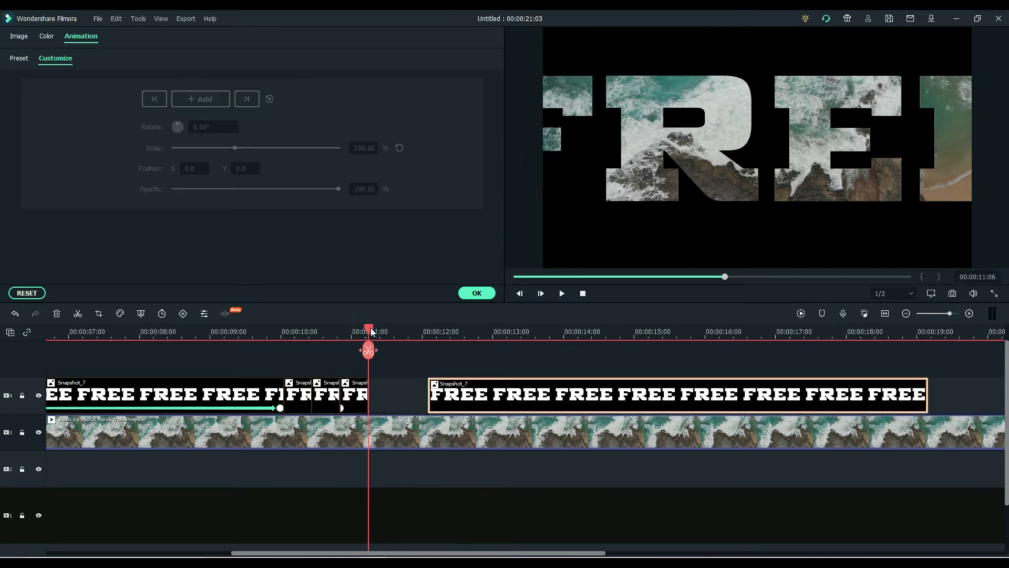
{"action": "scroll", "coordinate": [400, 334], "scroll_direction": "up", "scroll_amount": 3}
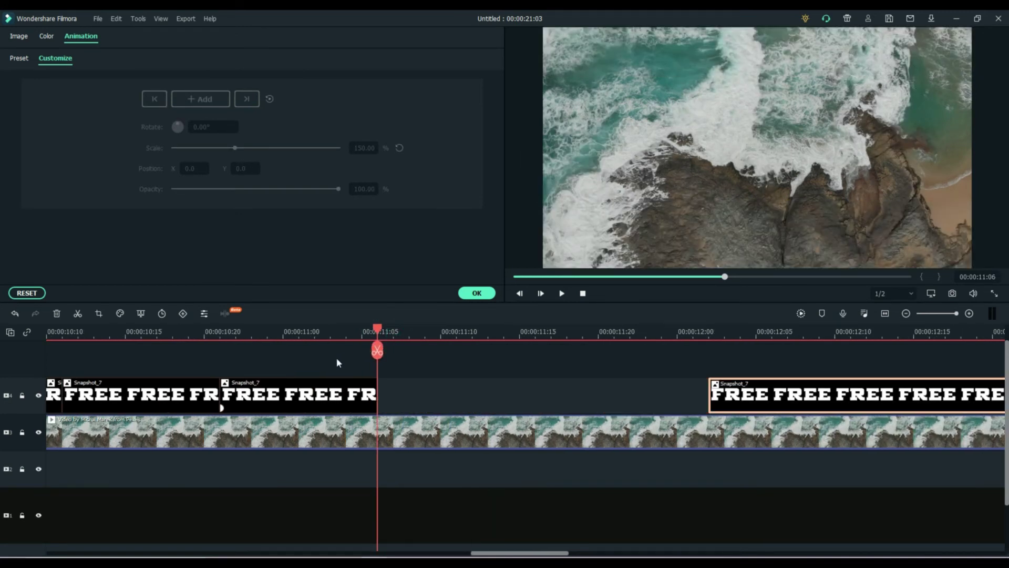
{"action": "scroll", "coordinate": [501, 554], "scroll_direction": "up", "scroll_amount": 3}
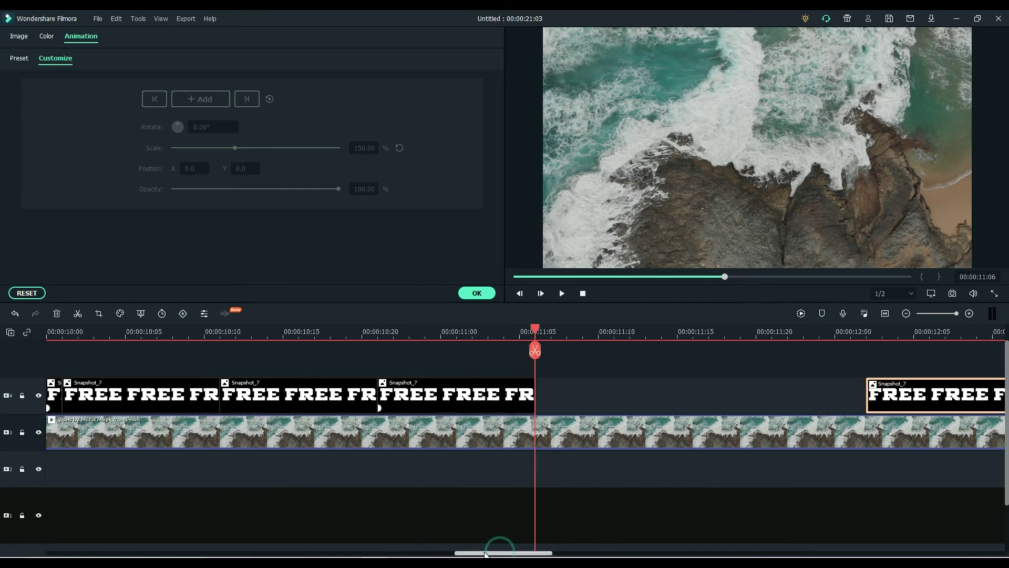
{"action": "left_click_drag", "start_coordinate": [695, 329], "coordinate": [636, 331]}
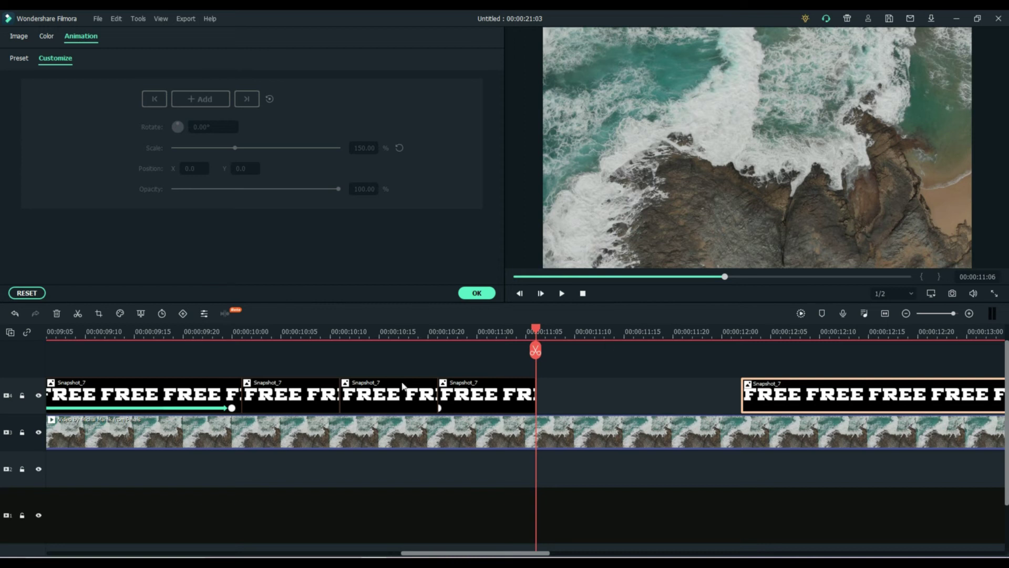
Duplicate the three short FREE pieces directly after the originals on the same track and butt the long FREE piece against the last copy.
{"action": "left_click_drag", "start_coordinate": [270, 354], "coordinate": [525, 390]}
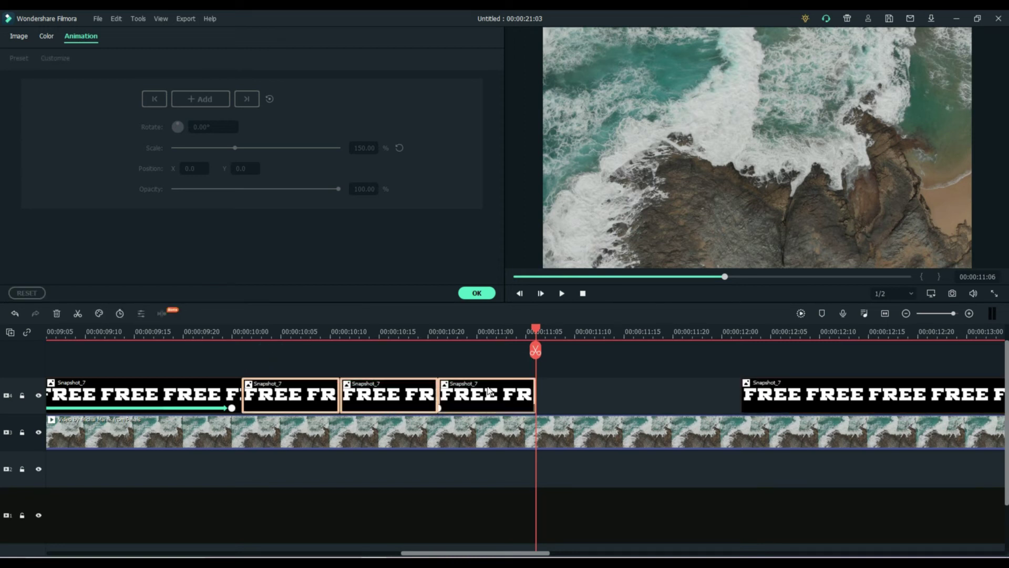
{"action": "key", "text": "ctrl+v"}
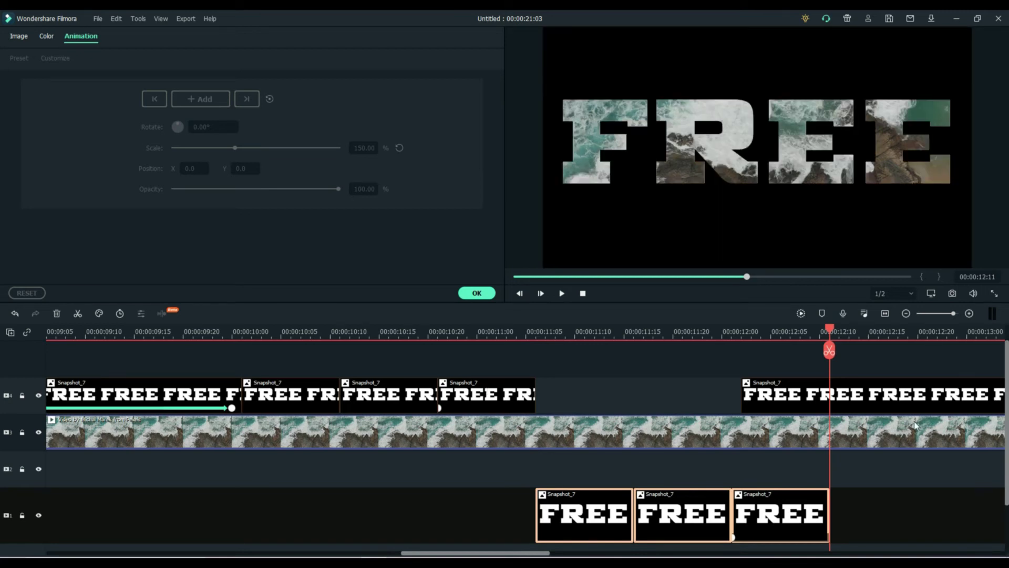
{"action": "left_click_drag", "start_coordinate": [891, 407], "coordinate": [998, 408]}
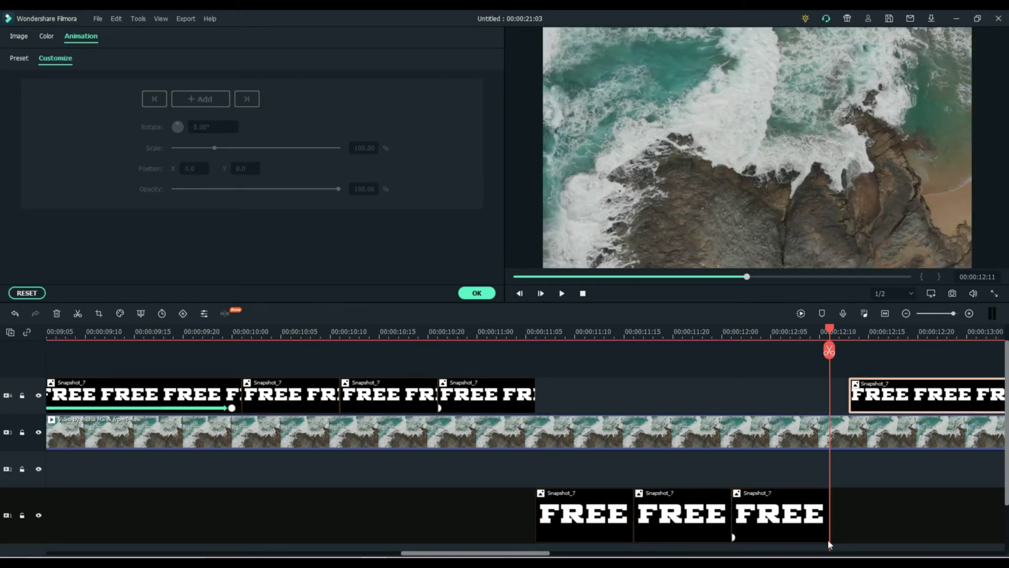
{"action": "left_click_drag", "start_coordinate": [551, 475], "coordinate": [830, 540]}
{"action": "left_click_drag", "start_coordinate": [689, 510], "coordinate": [686, 404]}
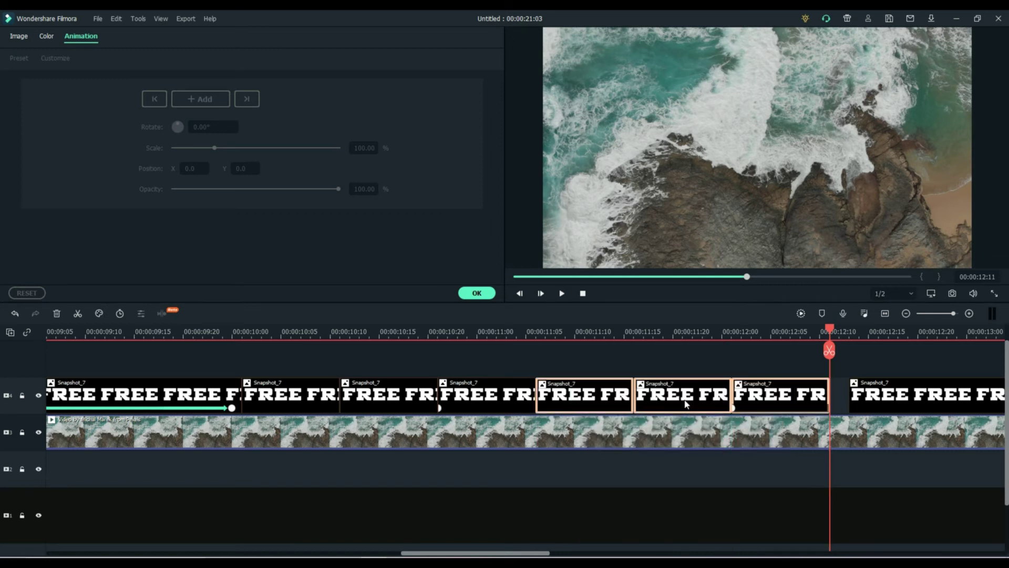
{"action": "left_click", "coordinate": [889, 392]}
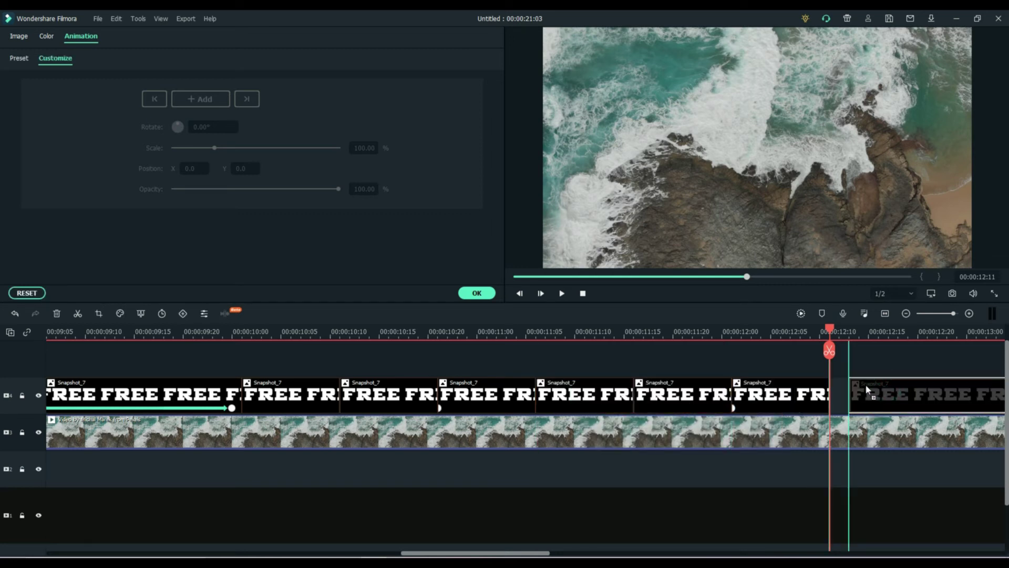
{"action": "left_click_drag", "start_coordinate": [849, 395], "coordinate": [831, 395]}
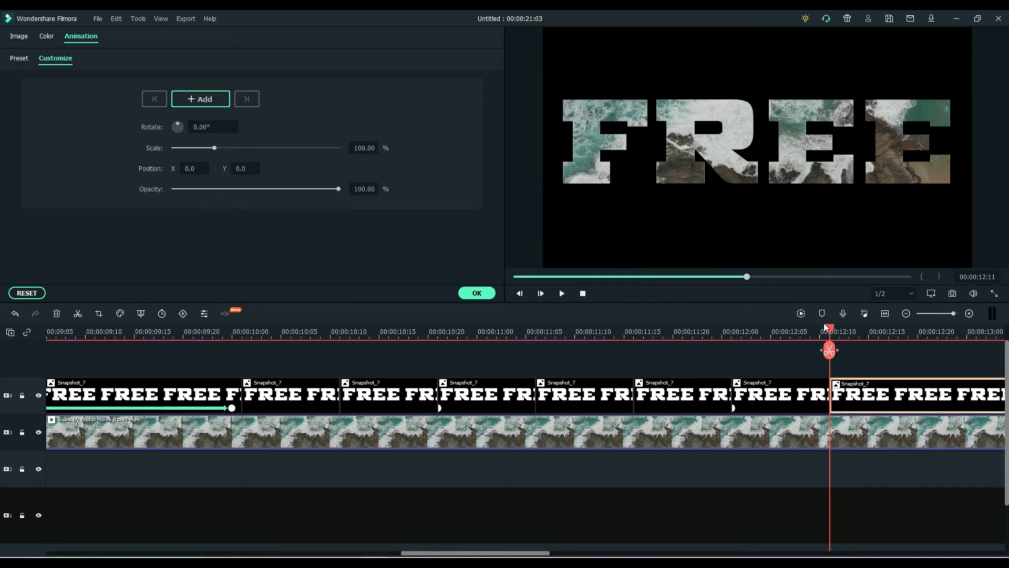
Play the sequence from the beginning to review the zoom-out and the repeated FREE size jumps.
{"action": "key", "text": "Home"}
{"action": "key", "text": "space"}
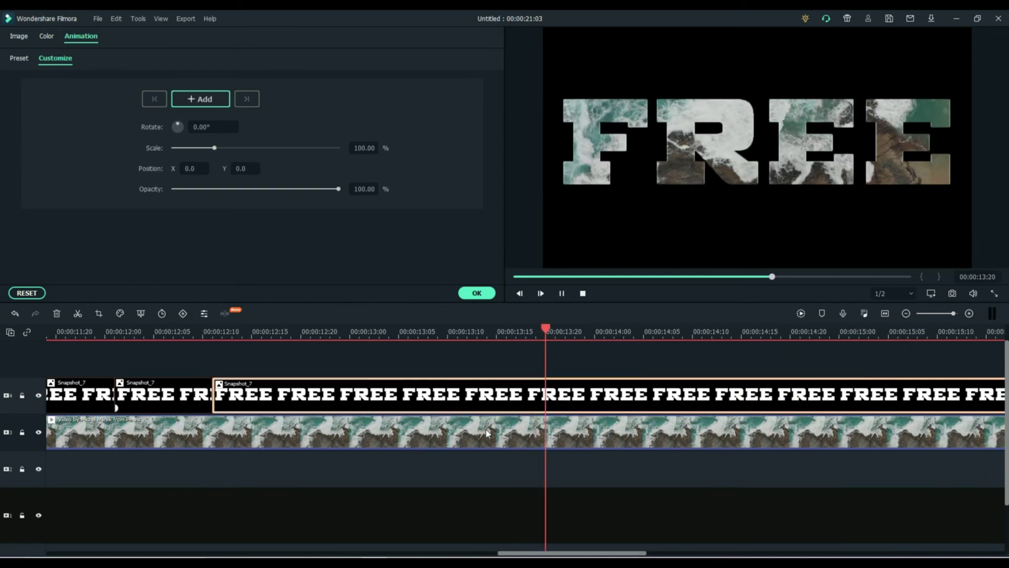
{"action": "key", "text": "space"}
{"action": "left_click_drag", "start_coordinate": [589, 551], "coordinate": [496, 551]}
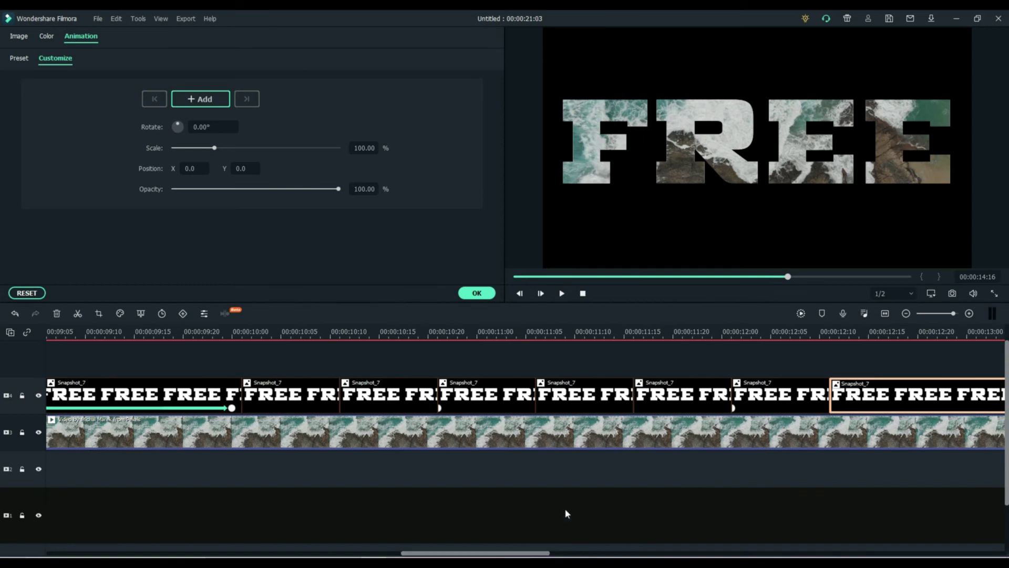
{"action": "scroll", "coordinate": [798, 331], "scroll_direction": "down", "scroll_amount": 5}
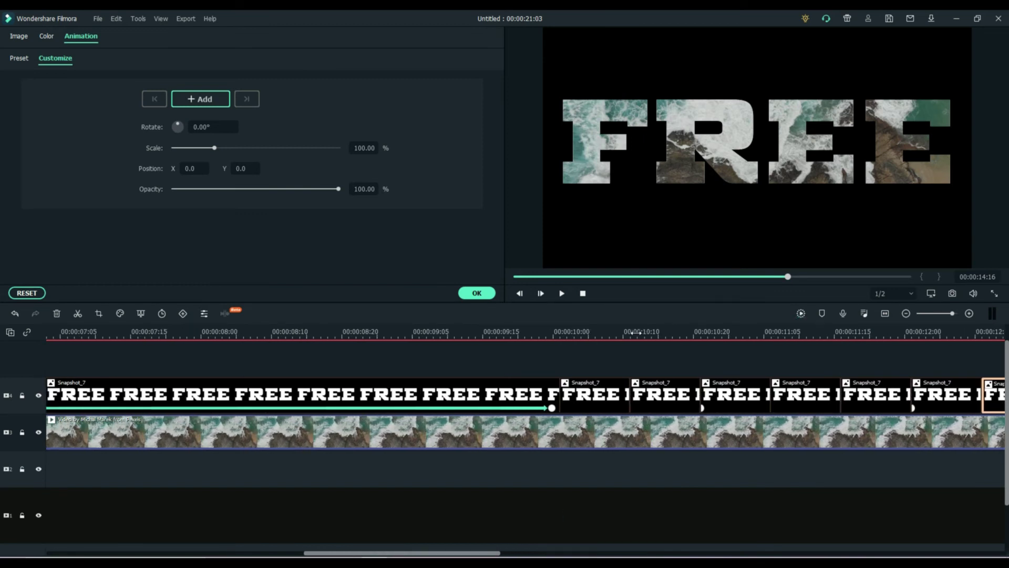
{"action": "scroll", "coordinate": [507, 545], "scroll_direction": "right", "scroll_amount": 3}
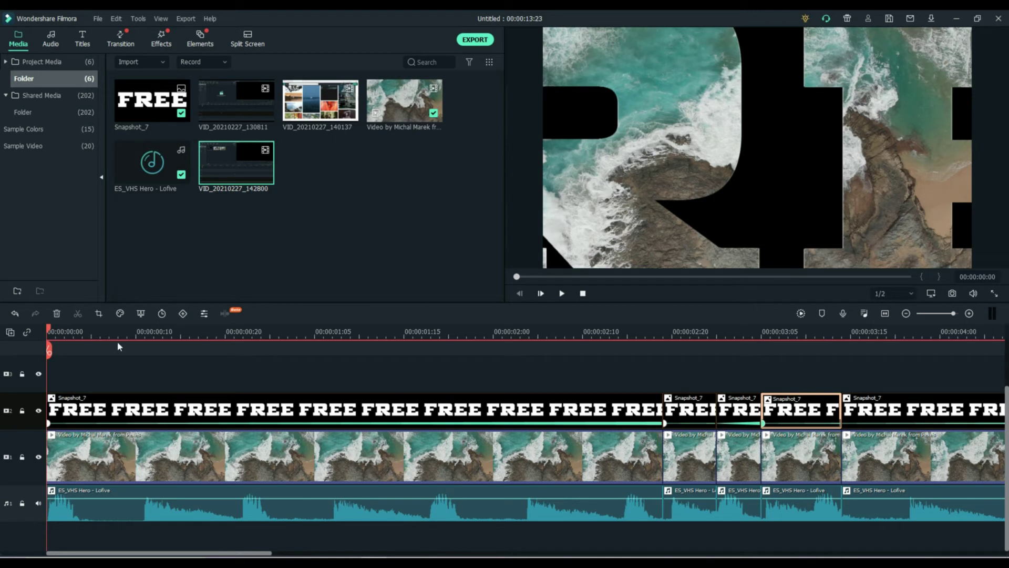
Preview the music-synced section with the three short cut pieces and return the playhead to 00:00:02:06.
{"action": "left_click", "coordinate": [609, 331]}
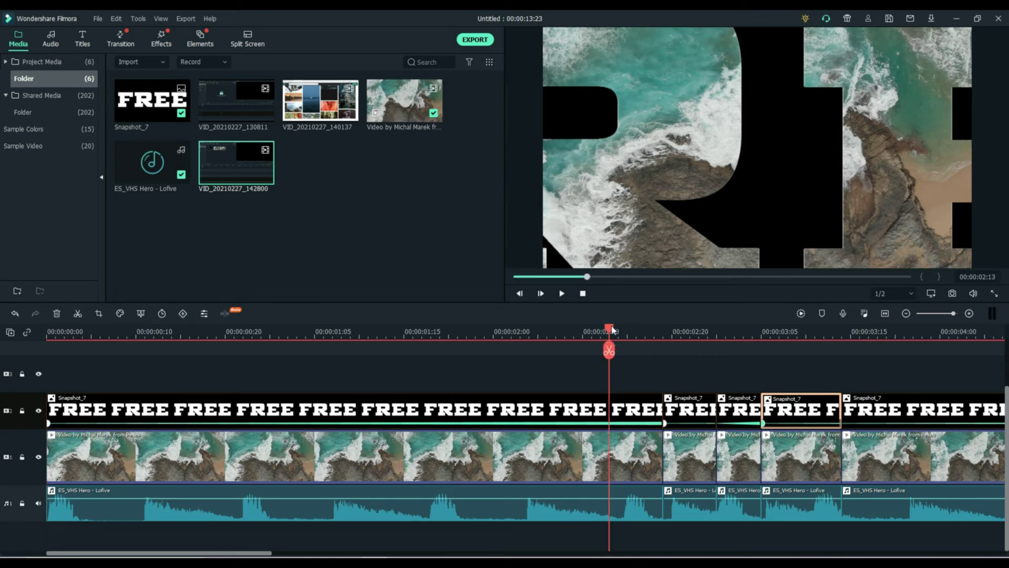
{"action": "scroll", "coordinate": [848, 332], "scroll_direction": "up", "scroll_amount": 2}
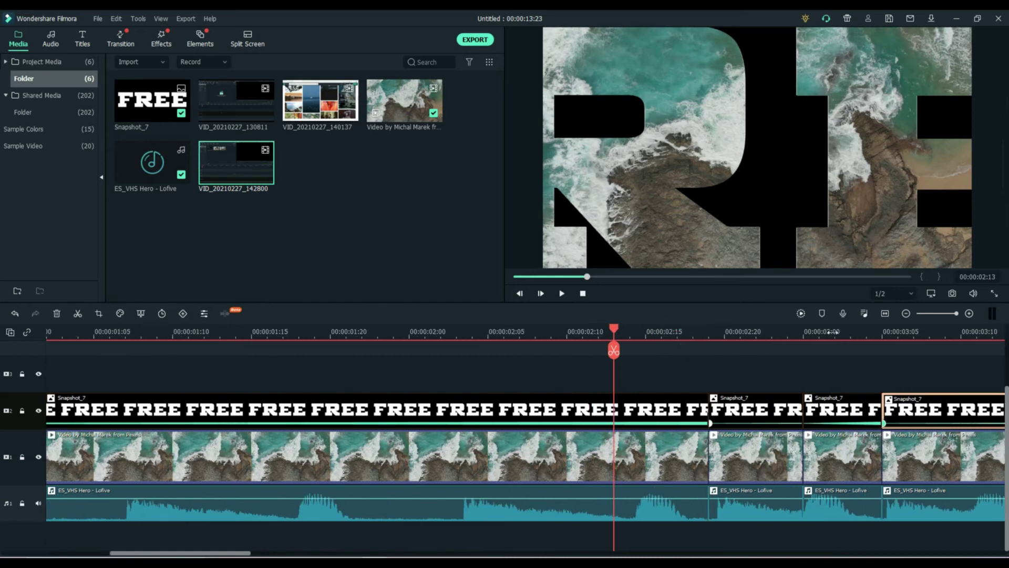
{"action": "left_click_drag", "start_coordinate": [613, 330], "coordinate": [720, 340]}
{"action": "key", "text": "space"}
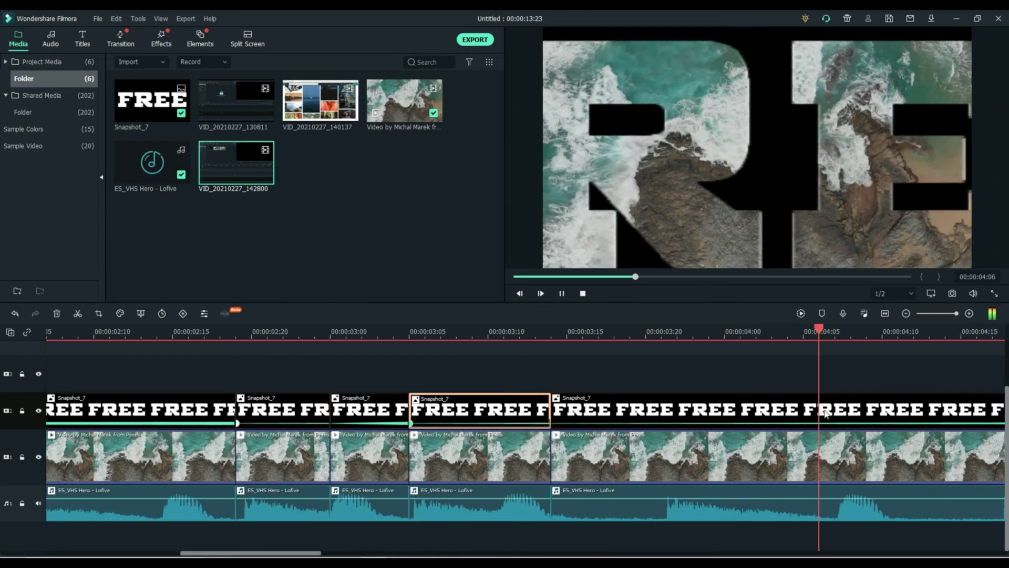
{"action": "key", "text": "space"}
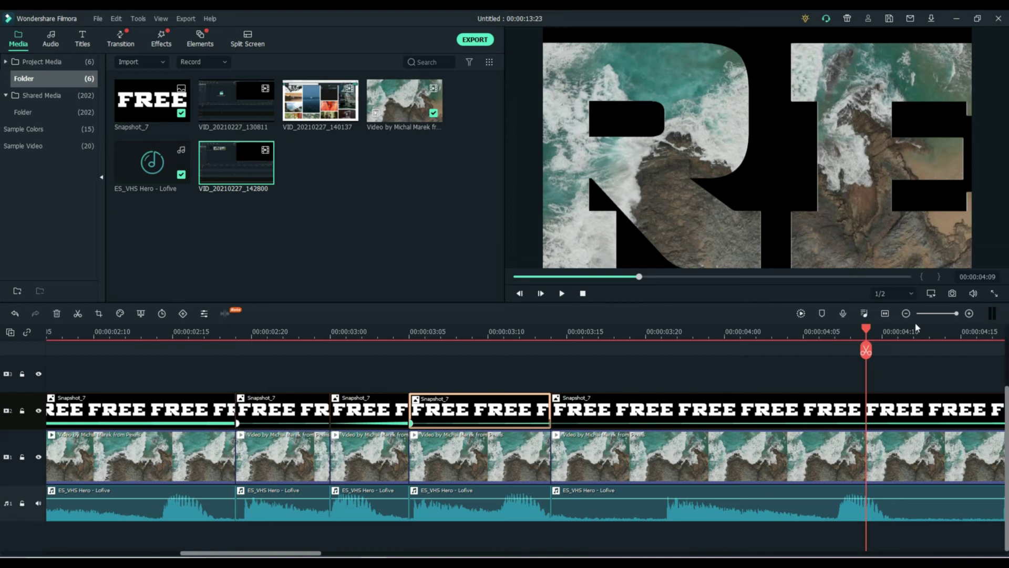
{"action": "left_click_drag", "start_coordinate": [866, 329], "coordinate": [535, 434]}
{"action": "left_click_drag", "start_coordinate": [176, 553], "coordinate": [235, 553]}
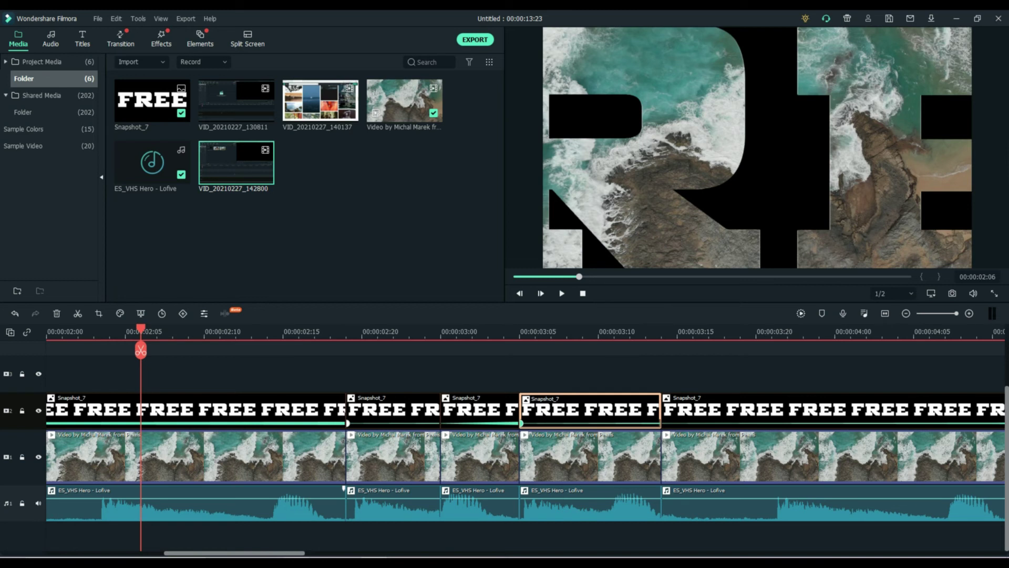
Find the Film 3 effect in the effects library and apply it to the first short ocean video piece.
{"action": "left_click", "coordinate": [162, 44]}
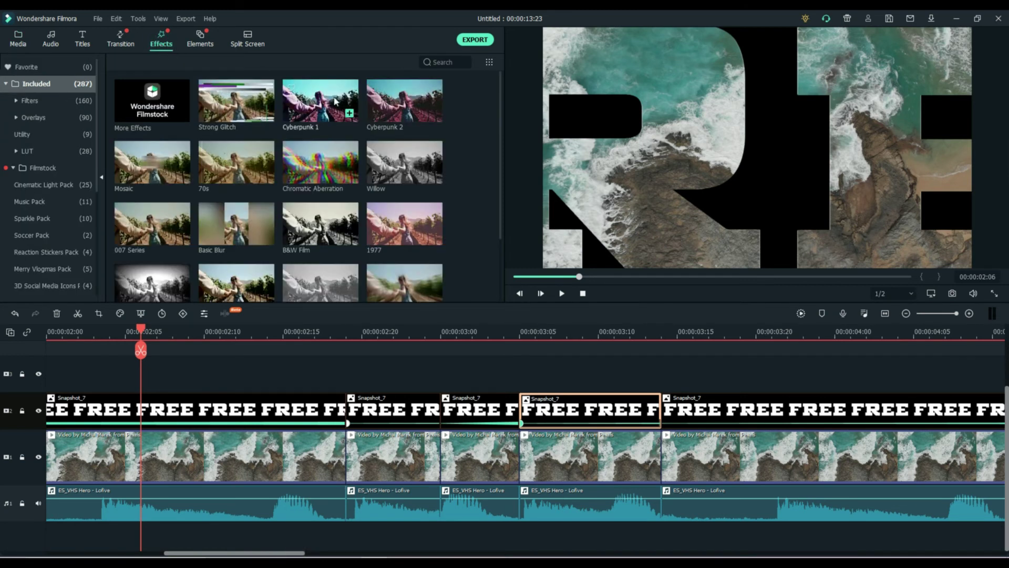
{"action": "scroll", "coordinate": [471, 241], "scroll_direction": "down", "scroll_amount": 5}
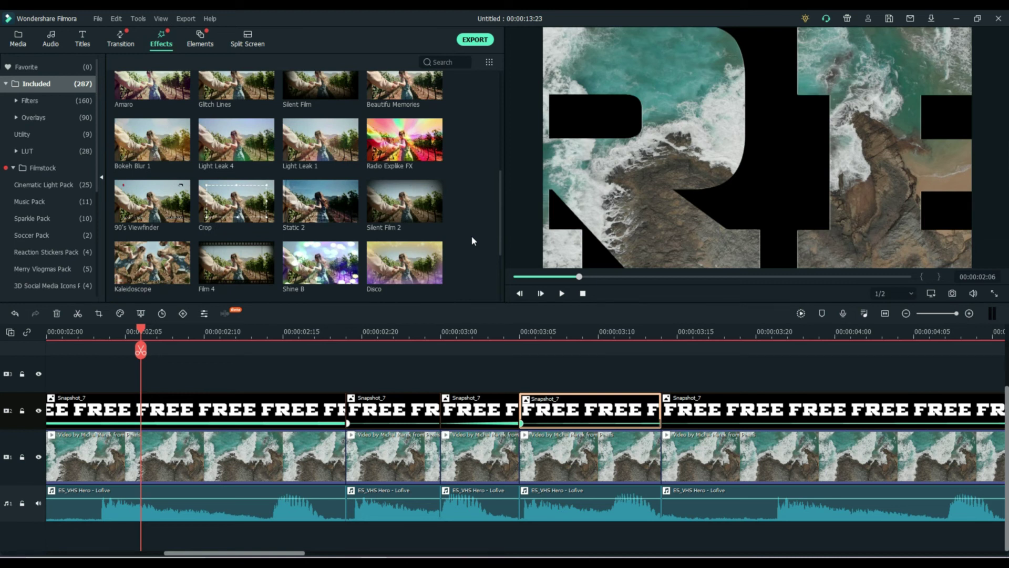
{"action": "scroll", "coordinate": [472, 236], "scroll_direction": "up", "scroll_amount": 5}
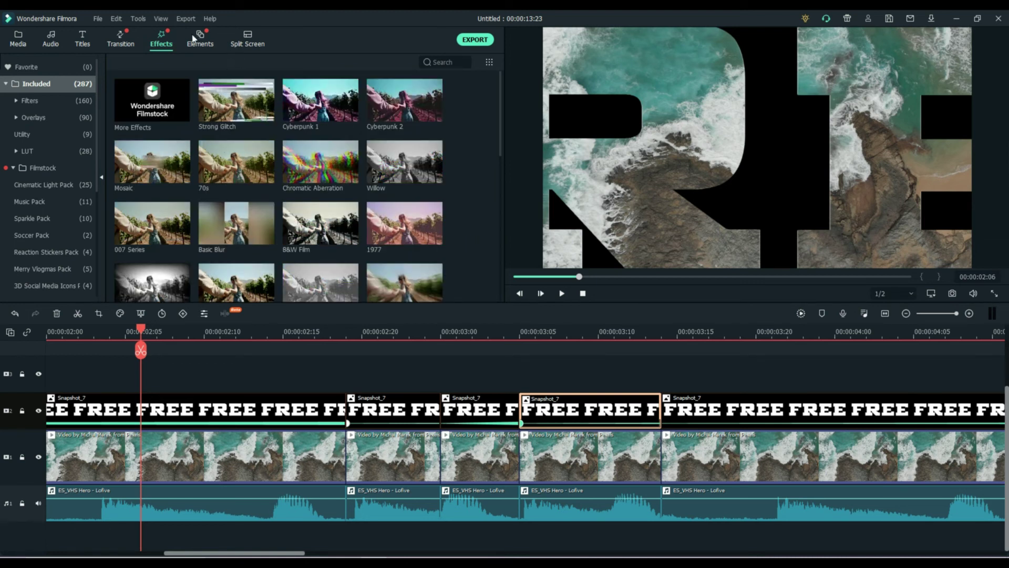
{"action": "scroll", "coordinate": [206, 160], "scroll_direction": "down", "scroll_amount": 5}
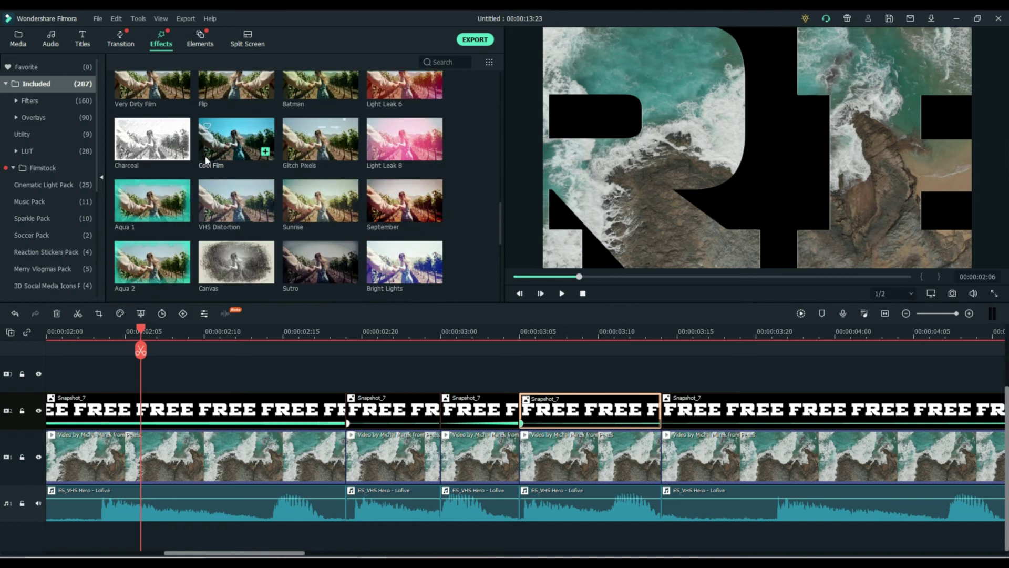
{"action": "scroll", "coordinate": [207, 160], "scroll_direction": "down", "scroll_amount": 3}
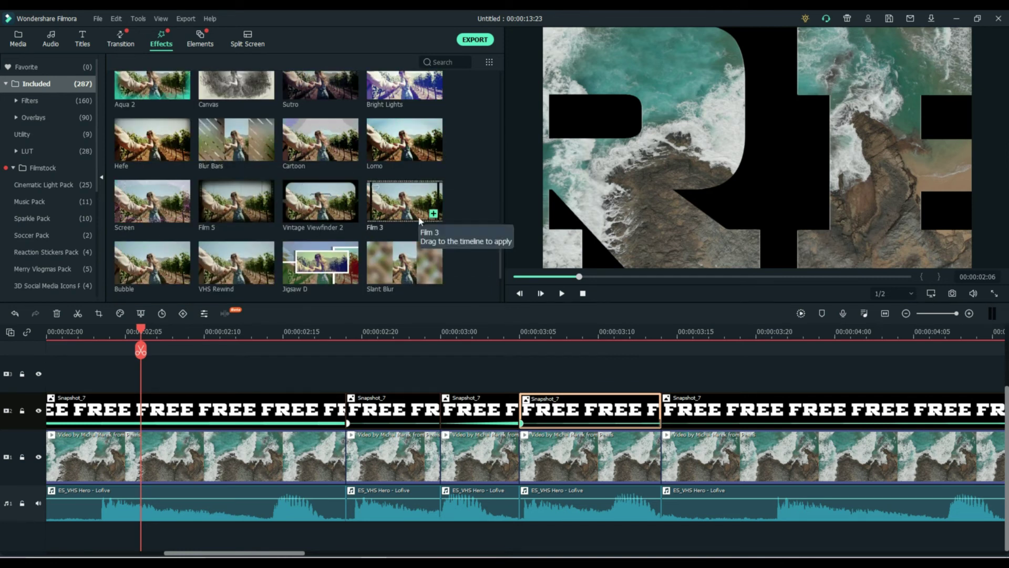
{"action": "left_click", "coordinate": [395, 204]}
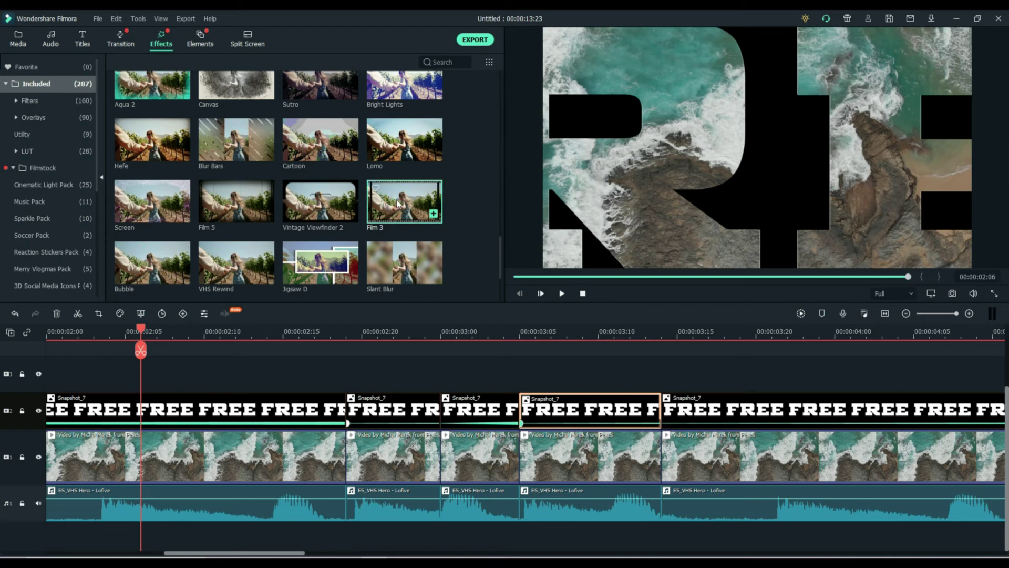
{"action": "left_click_drag", "start_coordinate": [404, 216], "coordinate": [388, 455]}
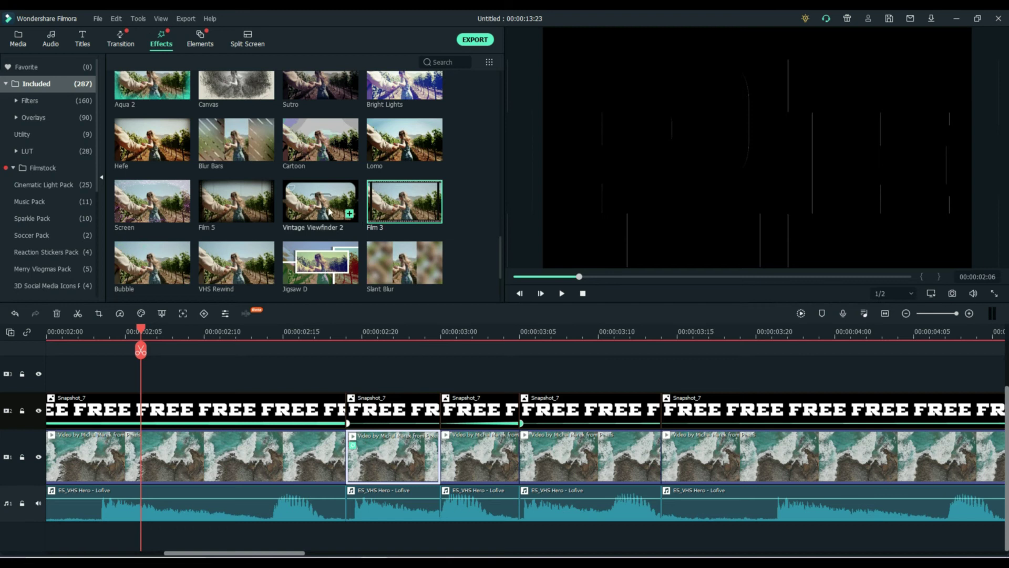
Apply the Jigsaw D effect to the second short ocean video piece and the Sutro effect to the third.
{"action": "mouse_move", "coordinate": [304, 224]}
{"action": "left_click", "coordinate": [312, 264]}
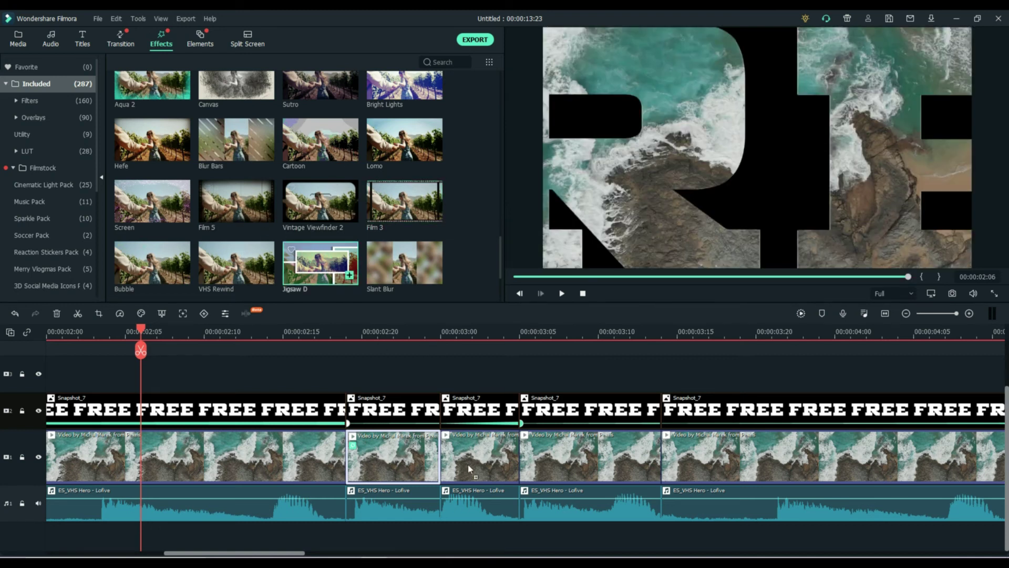
{"action": "left_click", "coordinate": [472, 465]}
{"action": "left_click_drag", "start_coordinate": [472, 465], "coordinate": [472, 465]}
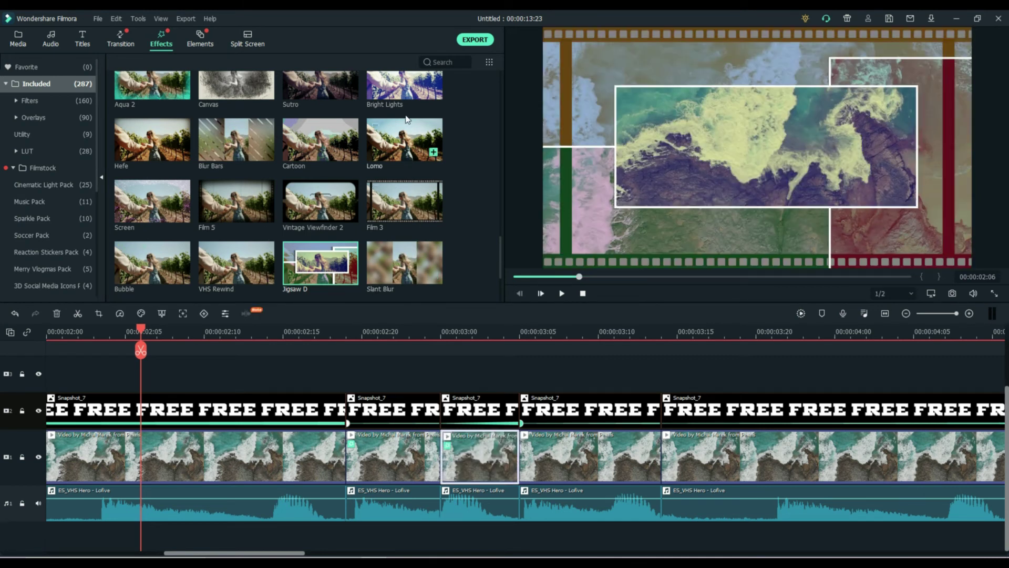
{"action": "left_click", "coordinate": [317, 94]}
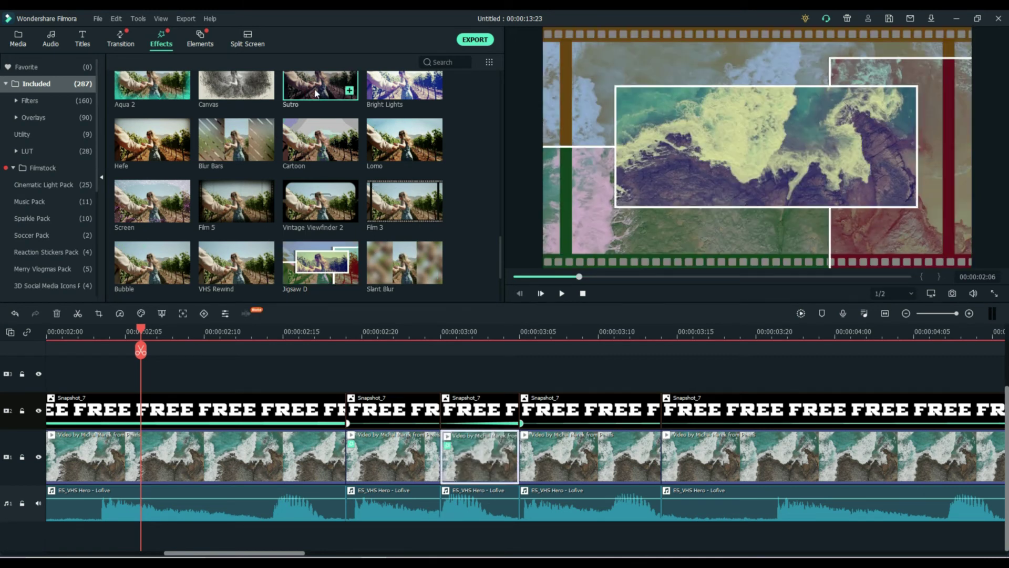
{"action": "mouse_move", "coordinate": [576, 479]}
{"action": "left_mouse_down"}
{"action": "mouse_move", "coordinate": [602, 476]}
{"action": "mouse_move", "coordinate": [587, 463]}
{"action": "left_mouse_up"}
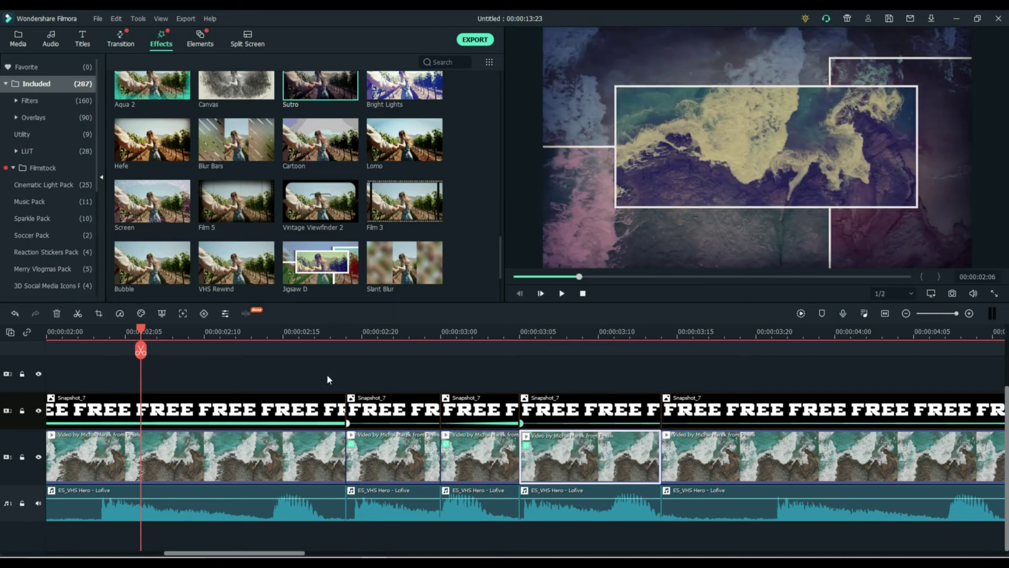
Play the three short pieces with their effects and stop shortly after them.
{"action": "left_click", "coordinate": [562, 294]}
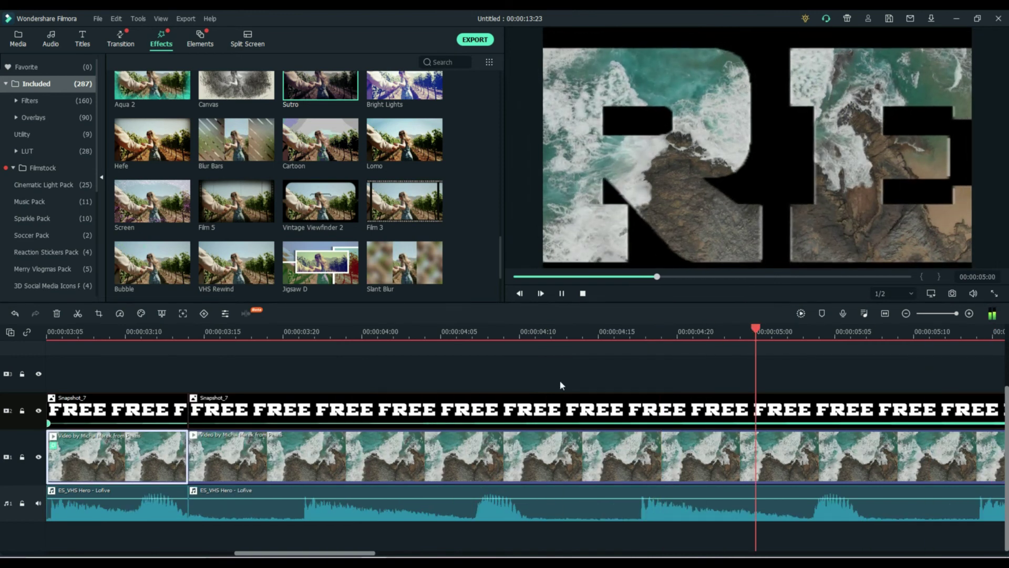
{"action": "key", "text": "space"}
{"action": "left_click_drag", "start_coordinate": [790, 332], "coordinate": [472, 333]}
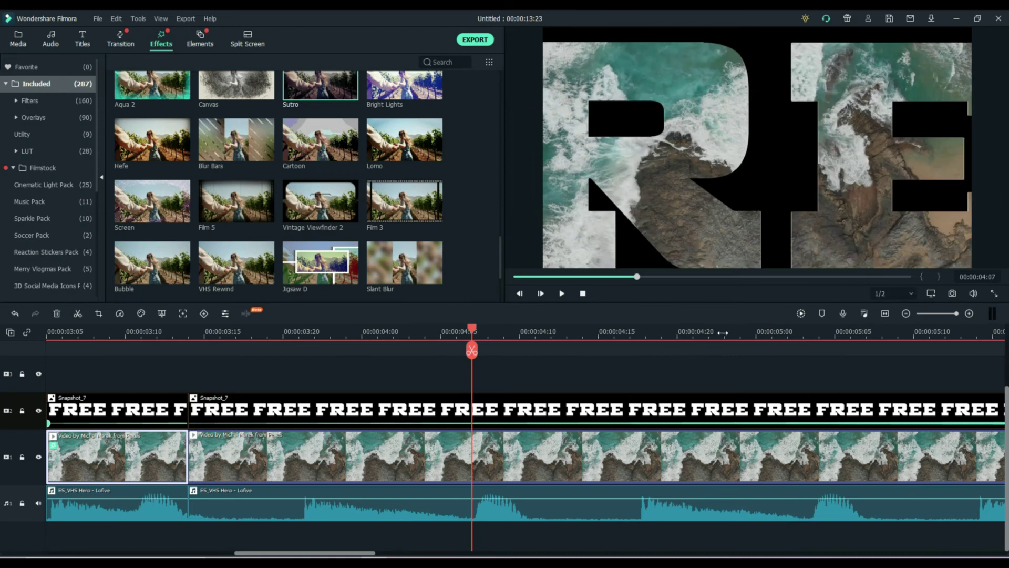
{"action": "scroll", "coordinate": [722, 332], "scroll_direction": "down", "scroll_amount": 4}
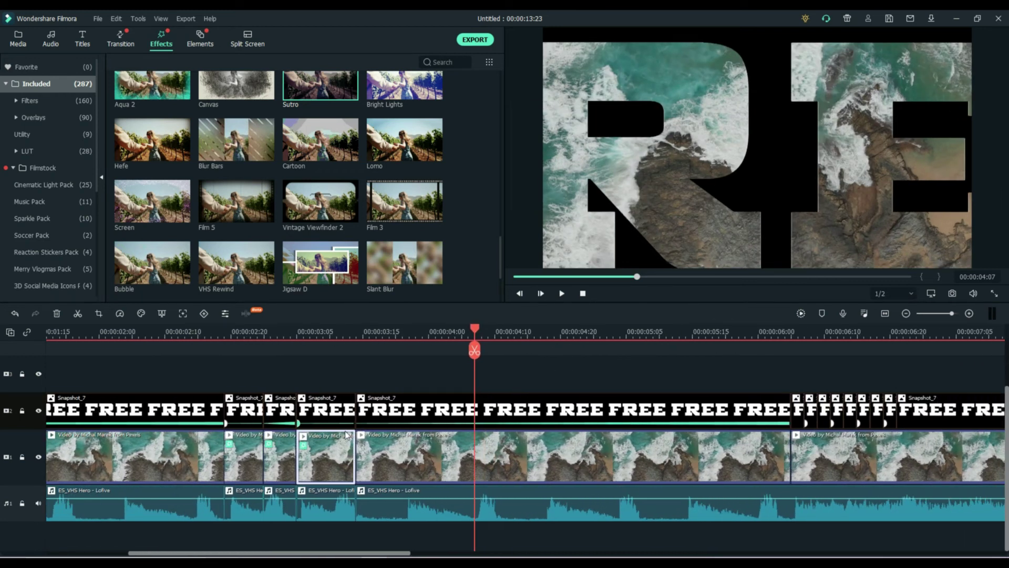
Move the playhead to 00:00:02:05 and render the timeline preview.
{"action": "left_click", "coordinate": [252, 450]}
{"action": "left_click", "coordinate": [241, 362]}
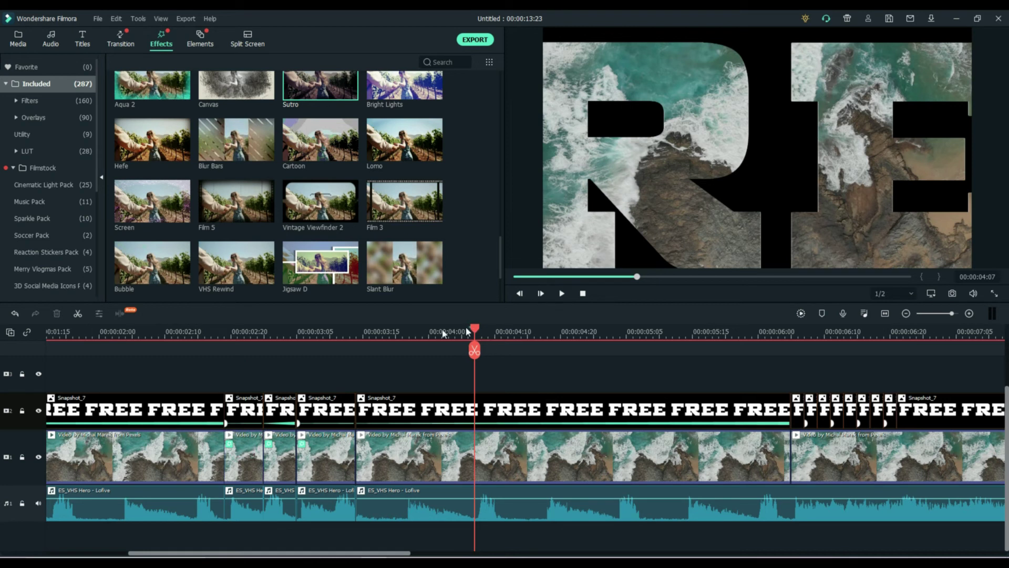
{"action": "left_click_drag", "start_coordinate": [467, 331], "coordinate": [136, 341]}
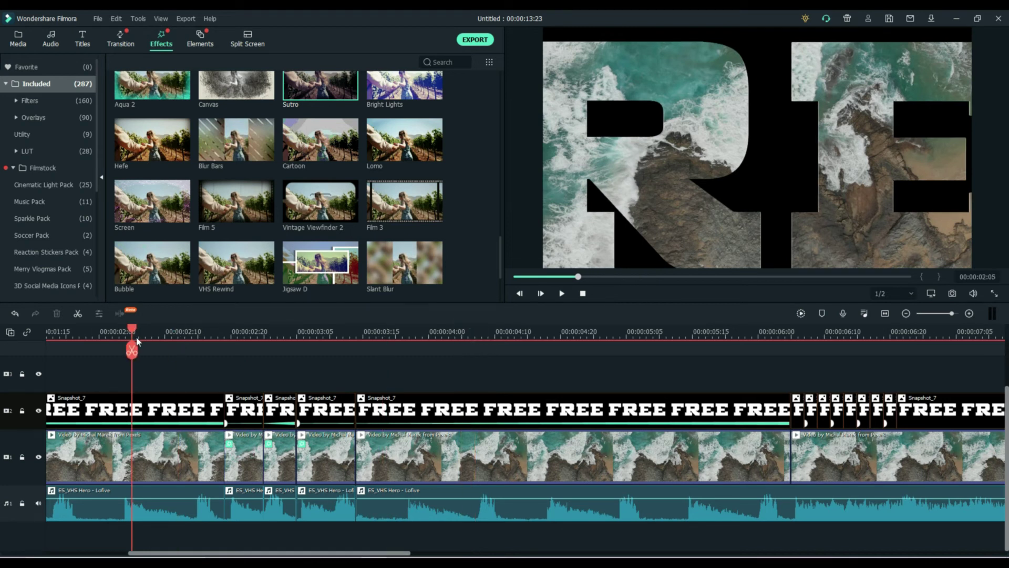
{"action": "left_click", "coordinate": [800, 314]}
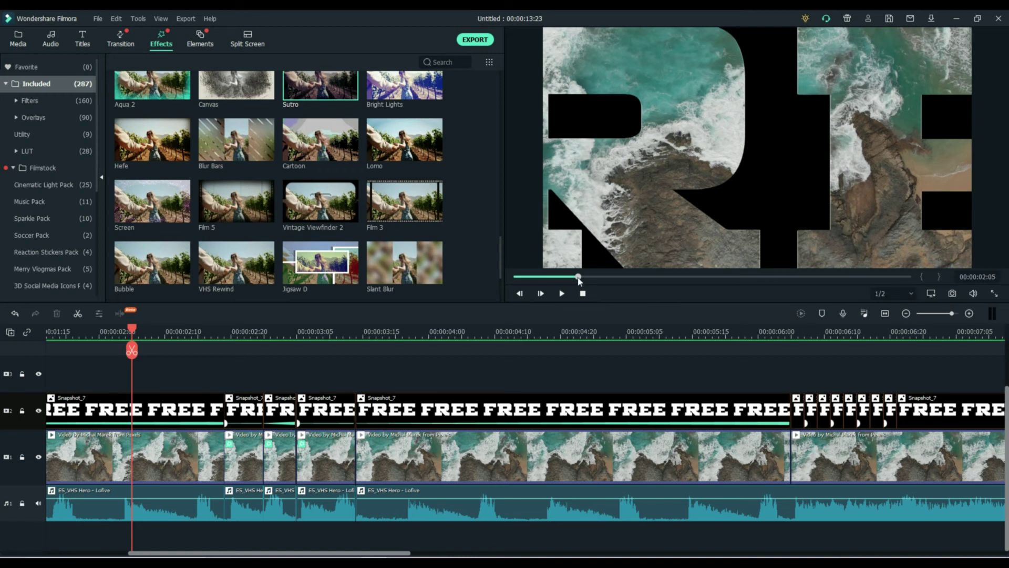
Play the rendered sequence from the start through the three short effect pieces.
{"action": "left_click_drag", "start_coordinate": [578, 277], "coordinate": [468, 281]}
{"action": "key", "text": "space"}
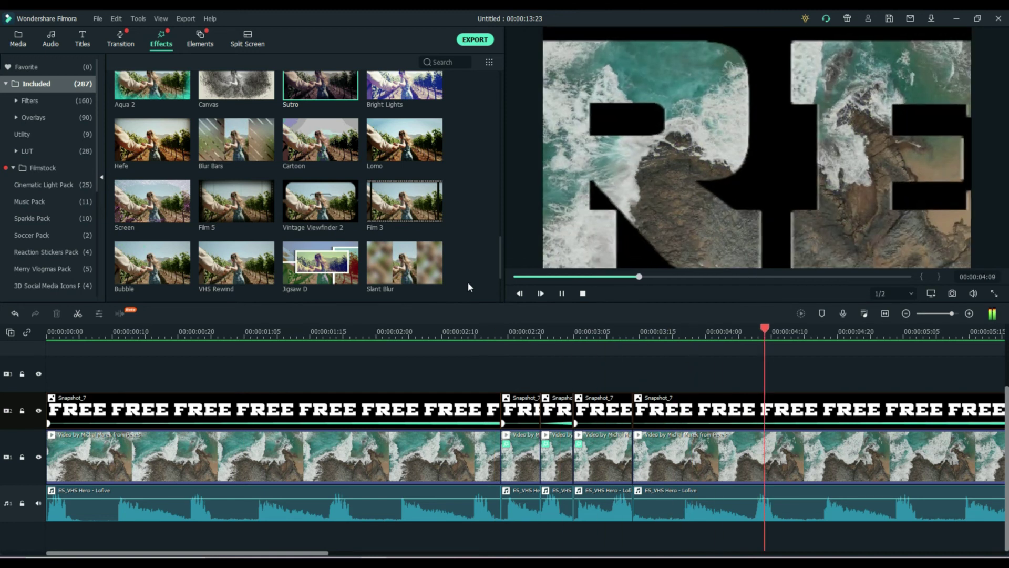
{"action": "key", "text": "space"}
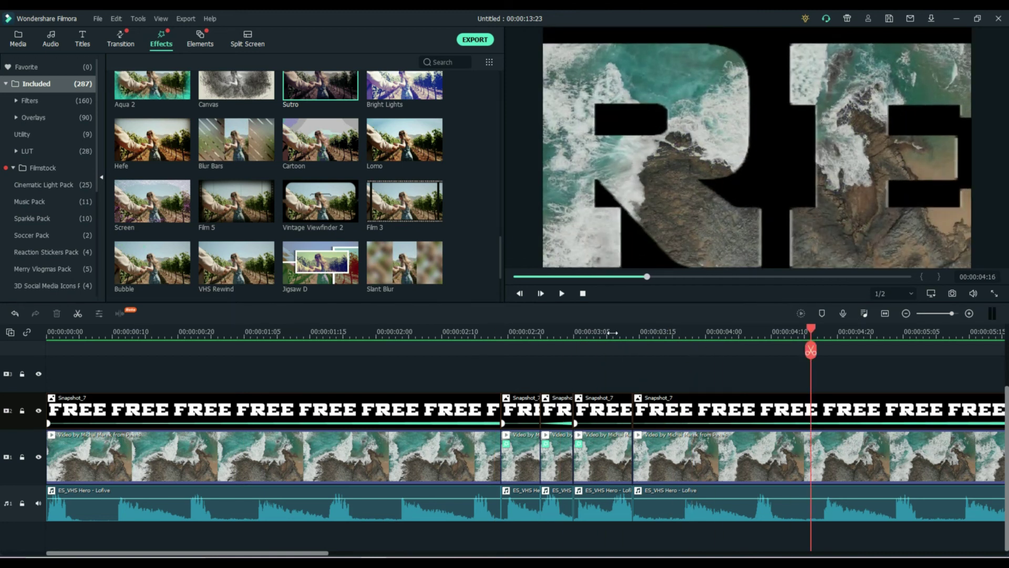
{"action": "scroll", "coordinate": [613, 333], "scroll_direction": "up", "scroll_amount": 5, "text": "ctrl"}
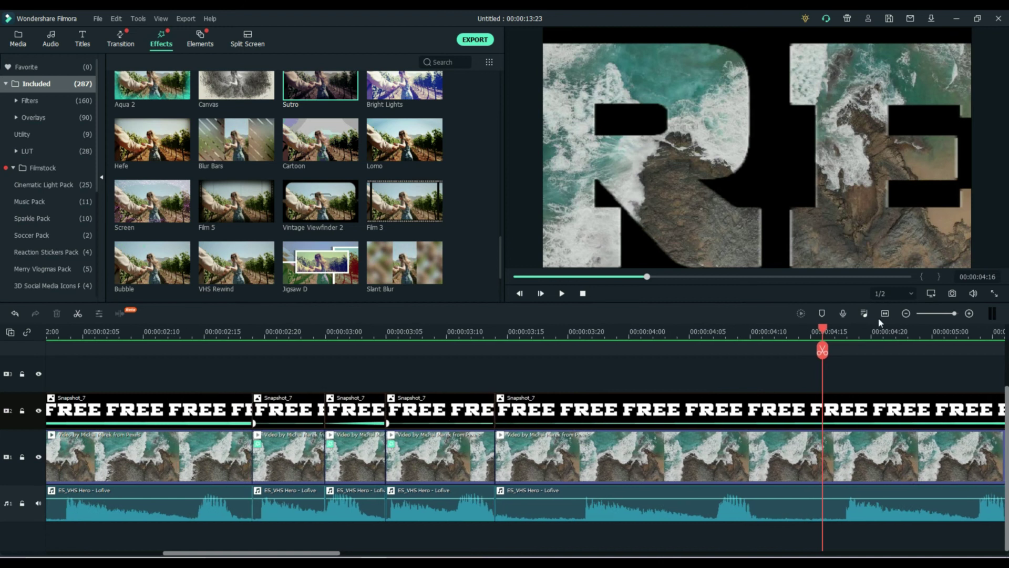
Split the text, ocean video and music at 00:00:03:10, dividing the third short effect piece in two.
{"action": "left_click_drag", "start_coordinate": [822, 331], "coordinate": [434, 331]}
{"action": "scroll", "coordinate": [589, 331], "scroll_direction": "up", "scroll_amount": 1, "text": "ctrl"}
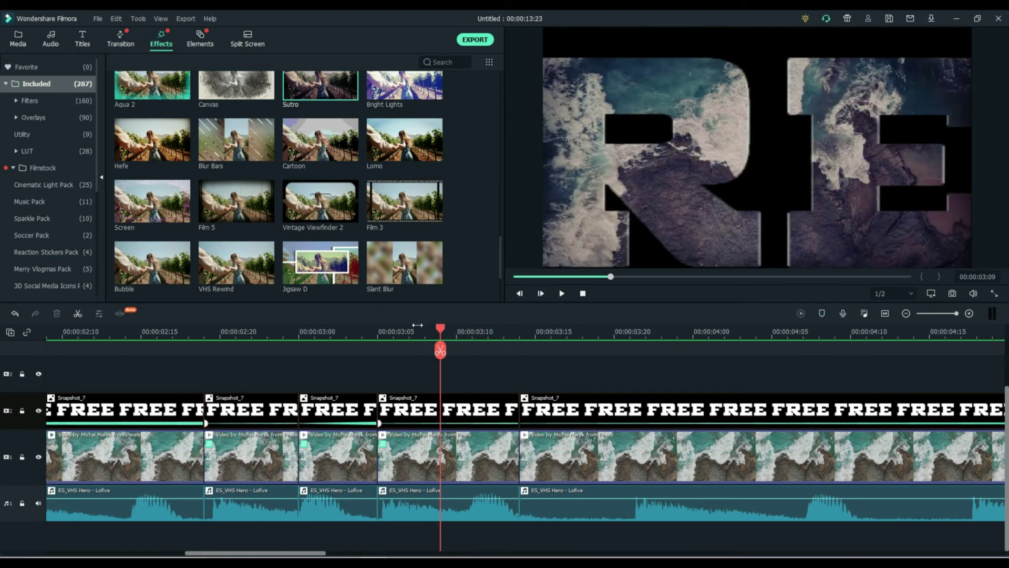
{"action": "left_click", "coordinate": [462, 331]}
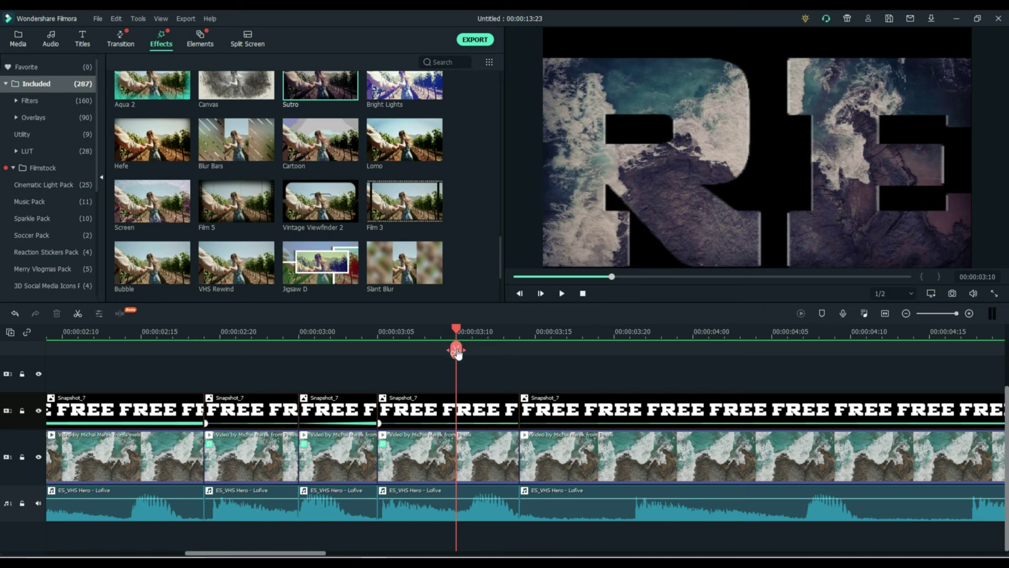
{"action": "left_click", "coordinate": [456, 350]}
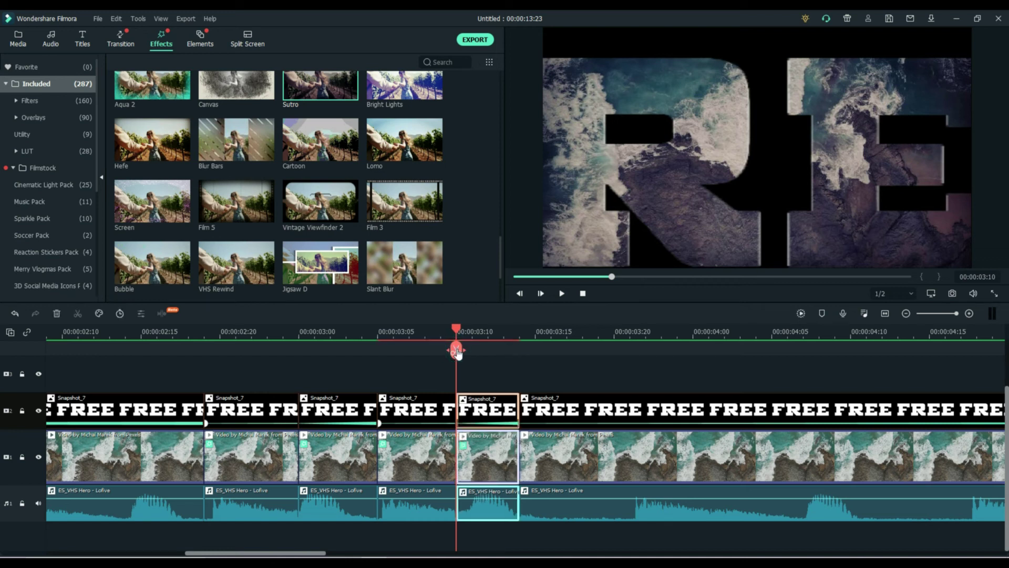
Apply the Glitch Fuzz effect to the short ocean video piece just before the new cut.
{"action": "left_click", "coordinate": [409, 462]}
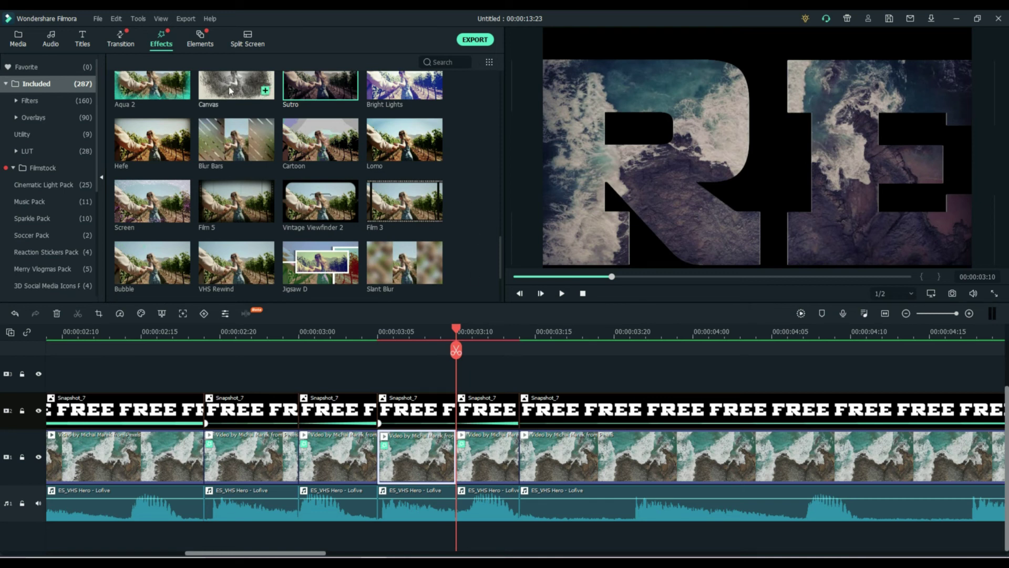
{"action": "mouse_move", "coordinate": [175, 222]}
{"action": "scroll", "coordinate": [200, 241], "scroll_direction": "down", "scroll_amount": 5}
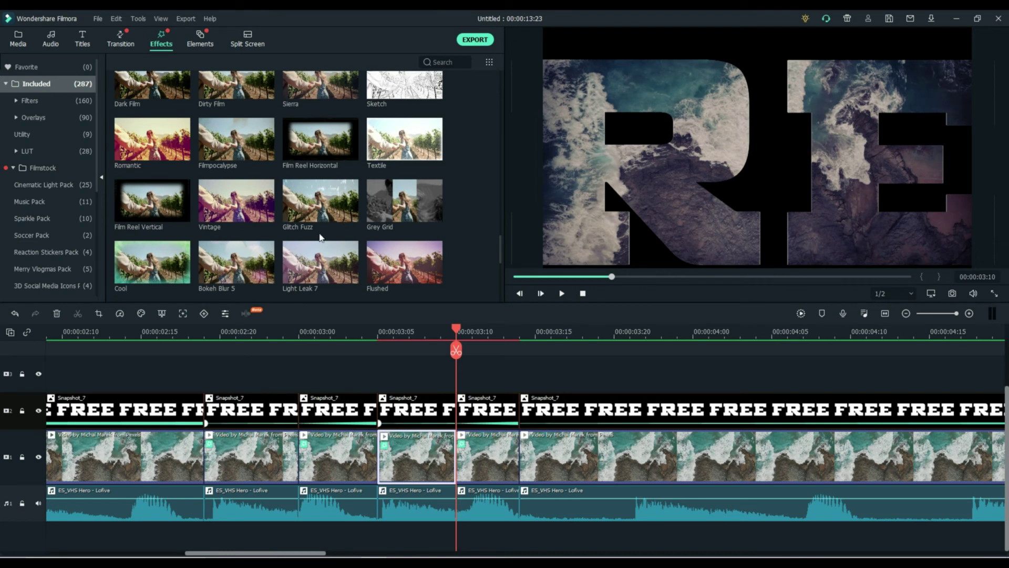
{"action": "mouse_move", "coordinate": [305, 204]}
{"action": "left_click_drag", "start_coordinate": [318, 205], "coordinate": [418, 471]}
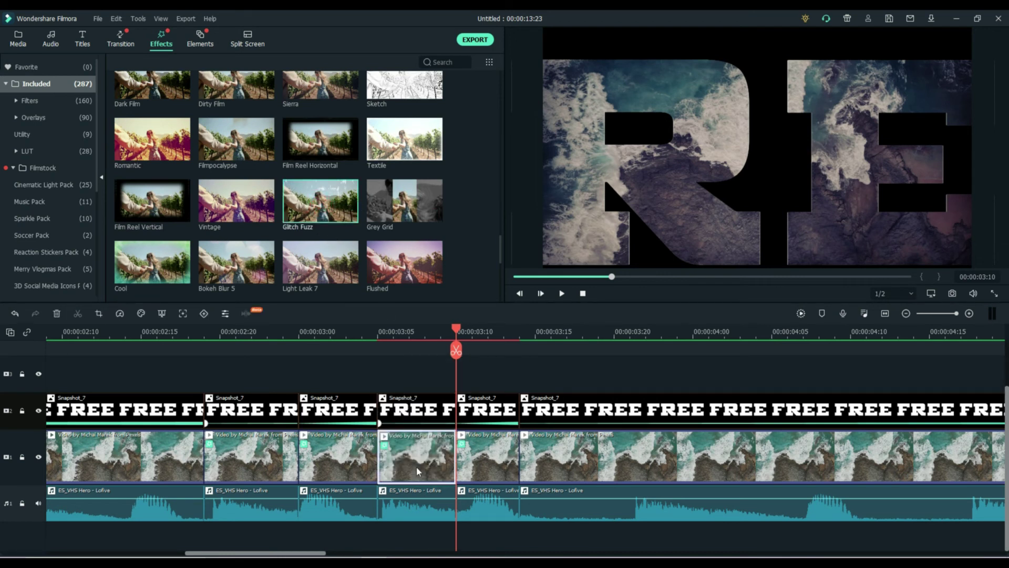
Play the sequence from the start through the short effect pieces, including the Glitch Fuzz one, and stop playback.
{"action": "left_click_drag", "start_coordinate": [458, 333], "coordinate": [2, 330]}
{"action": "left_click_drag", "start_coordinate": [569, 277], "coordinate": [514, 277]}
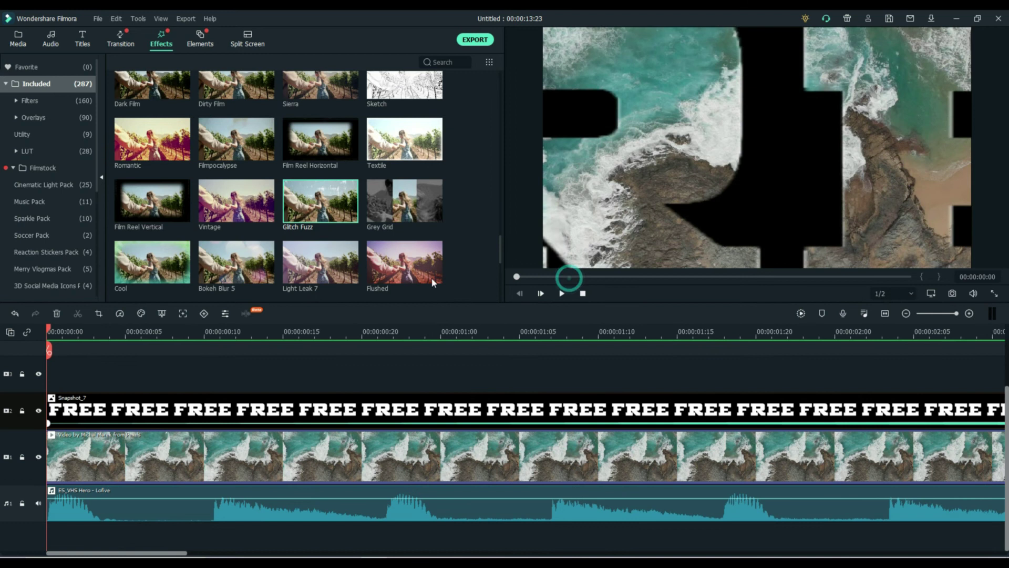
{"action": "left_click", "coordinate": [562, 293]}
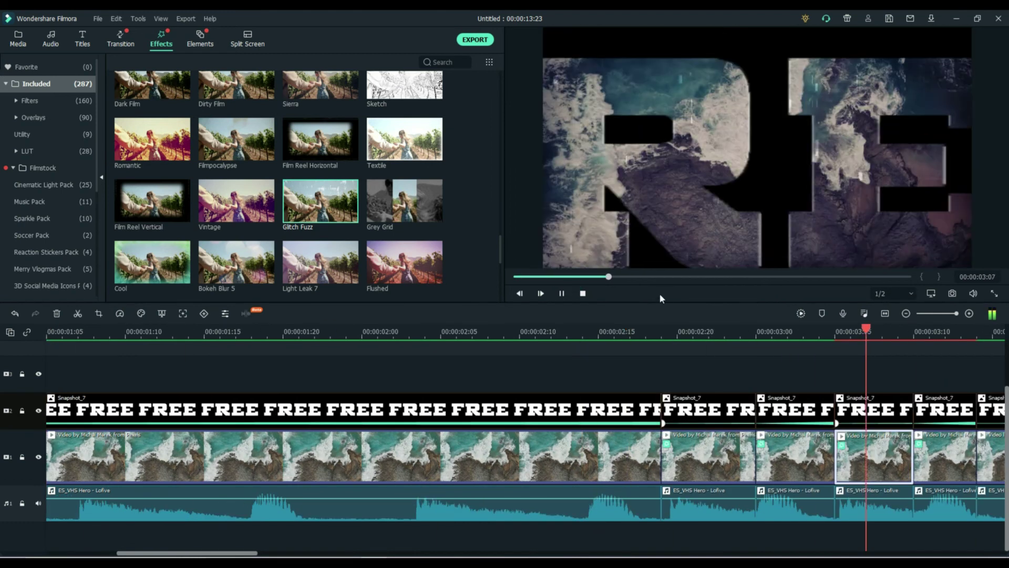
{"action": "key", "text": "alt+space"}
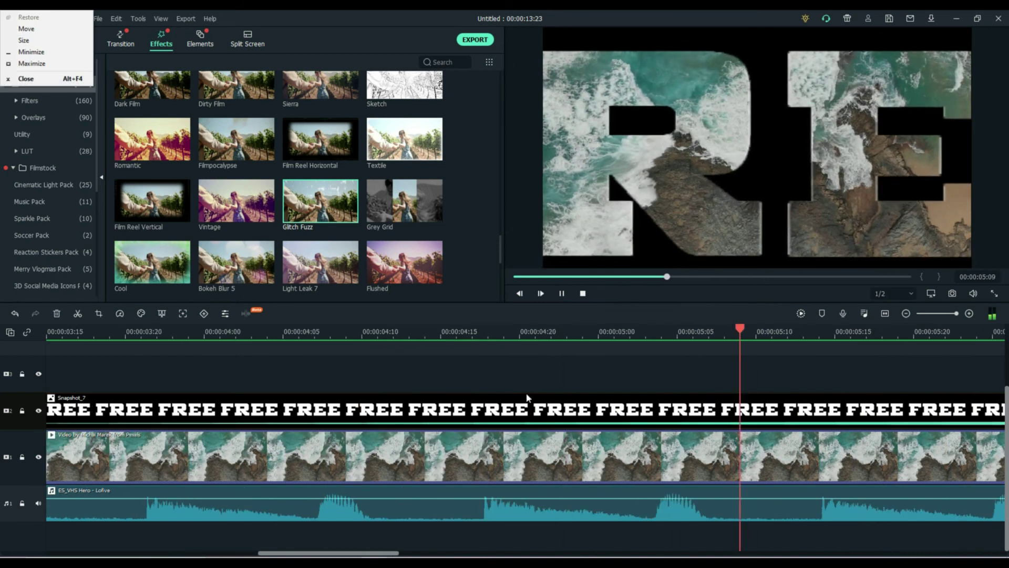
{"action": "left_click", "coordinate": [581, 294]}
{"action": "left_click", "coordinate": [582, 293]}
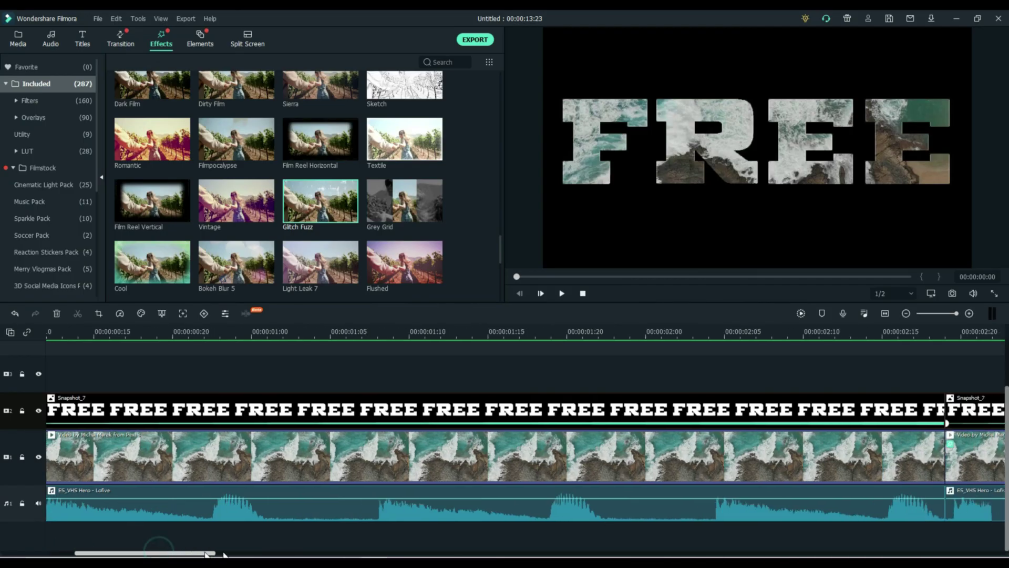
Copy the fourth short FREE text piece and insert the duplicate directly after it on the text track.
{"action": "left_click_drag", "start_coordinate": [219, 552], "coordinate": [326, 553]}
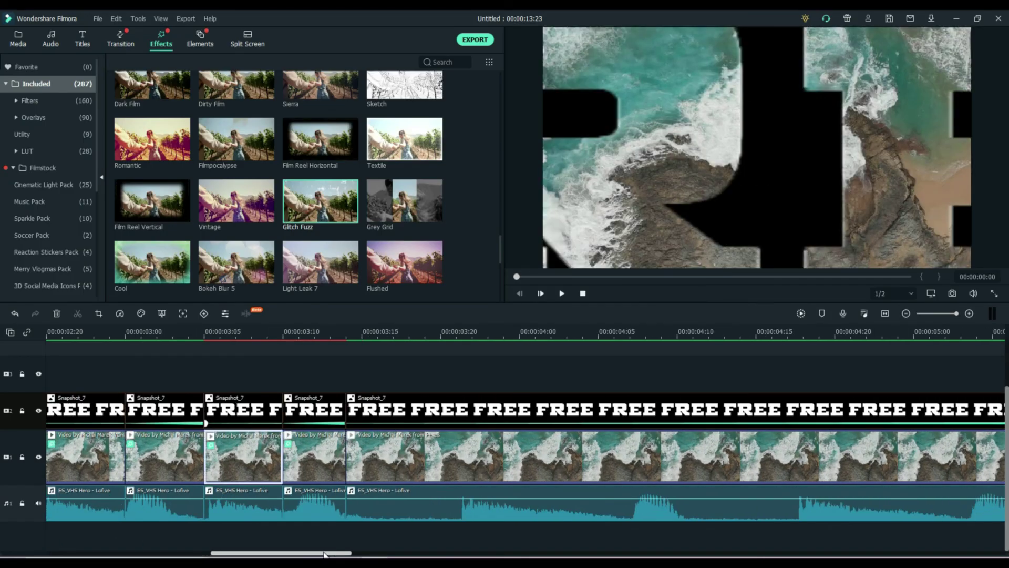
{"action": "left_click", "coordinate": [329, 461]}
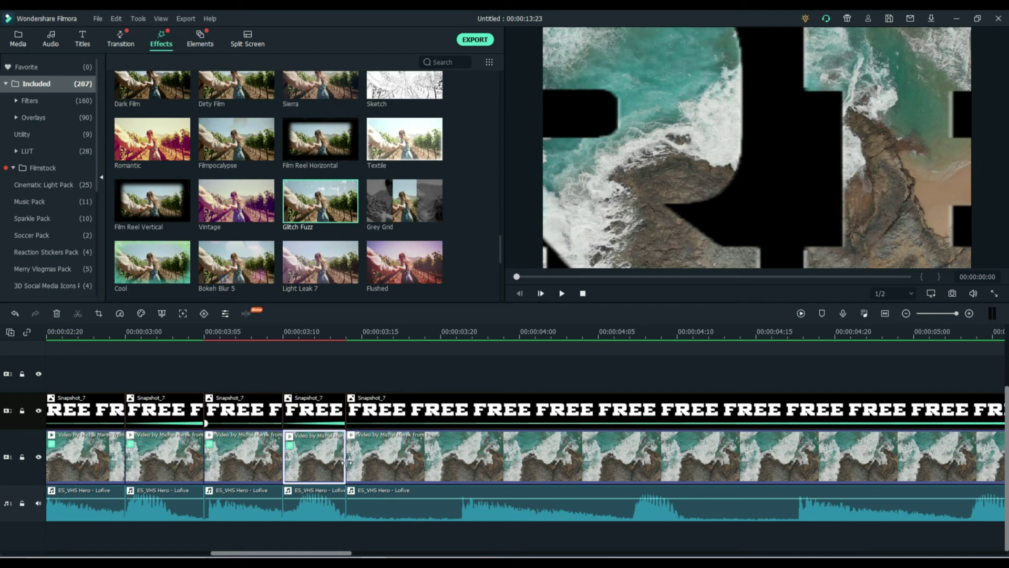
{"action": "left_click_drag", "start_coordinate": [308, 553], "coordinate": [282, 554]}
{"action": "left_click", "coordinate": [477, 360]}
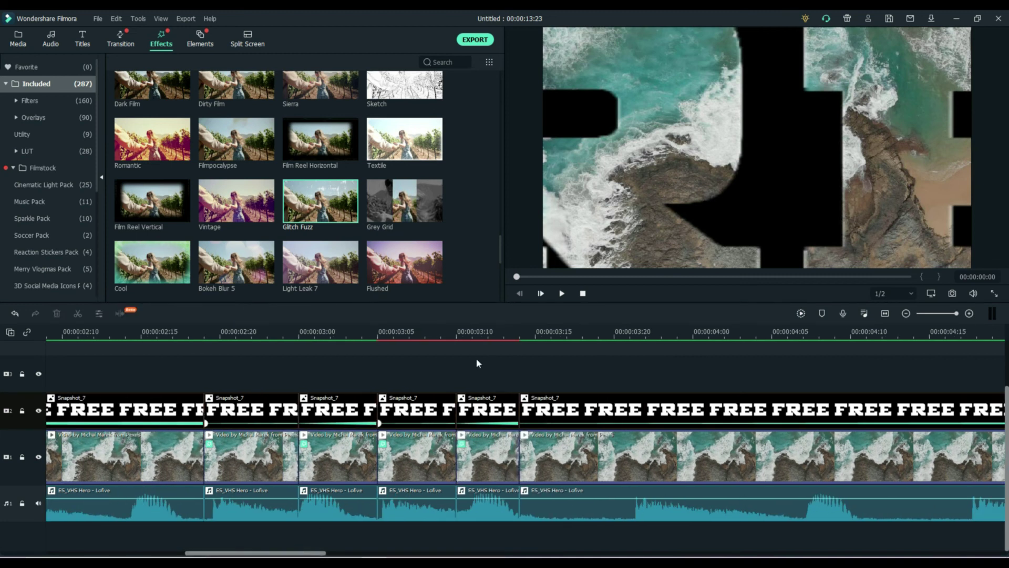
{"action": "left_click_drag", "start_coordinate": [474, 355], "coordinate": [500, 552]}
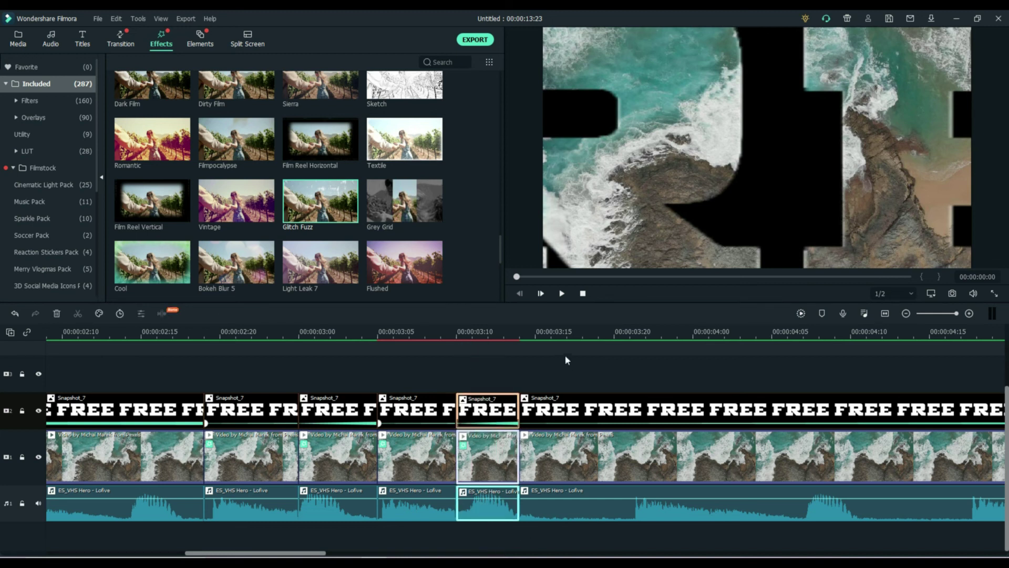
{"action": "left_click", "coordinate": [489, 375]}
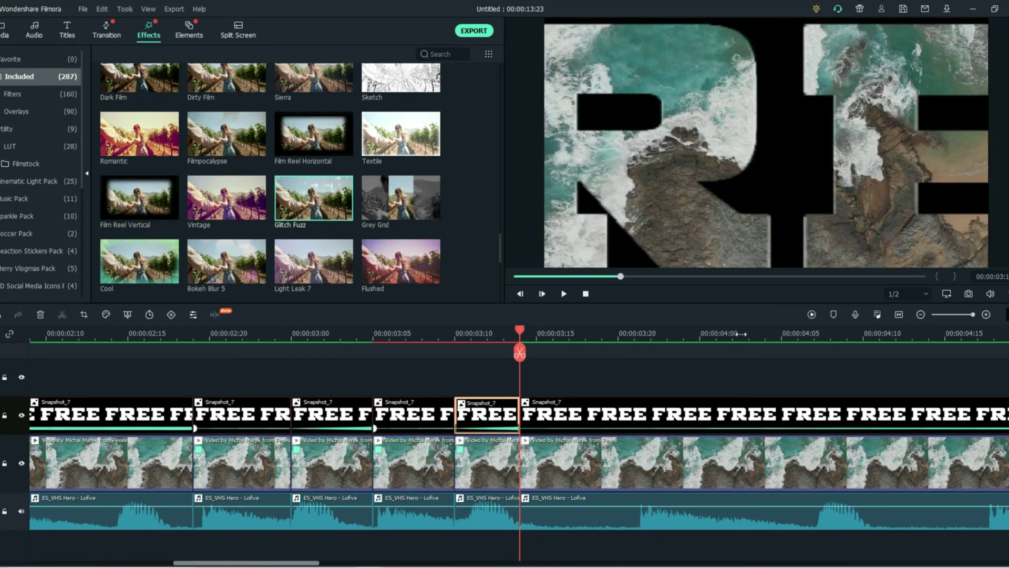
{"action": "key", "text": "ctrl+v"}
Split the ocean video and music at the pasted text's end and apply Video Wall to the new short video piece.
{"action": "scroll", "coordinate": [445, 247], "scroll_direction": "down", "scroll_amount": 5}
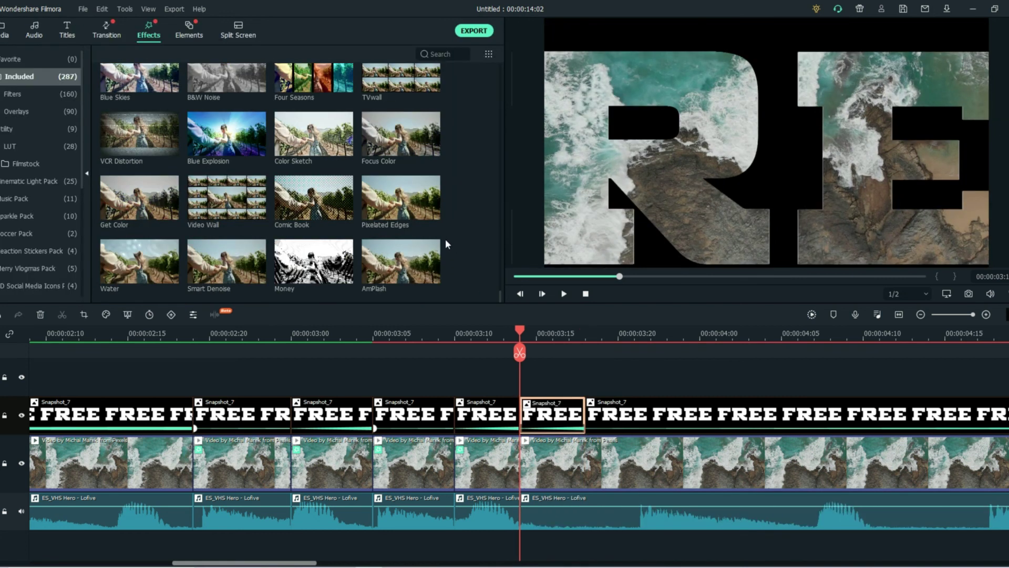
{"action": "left_click_drag", "start_coordinate": [519, 352], "coordinate": [586, 353]}
{"action": "left_click", "coordinate": [585, 353]}
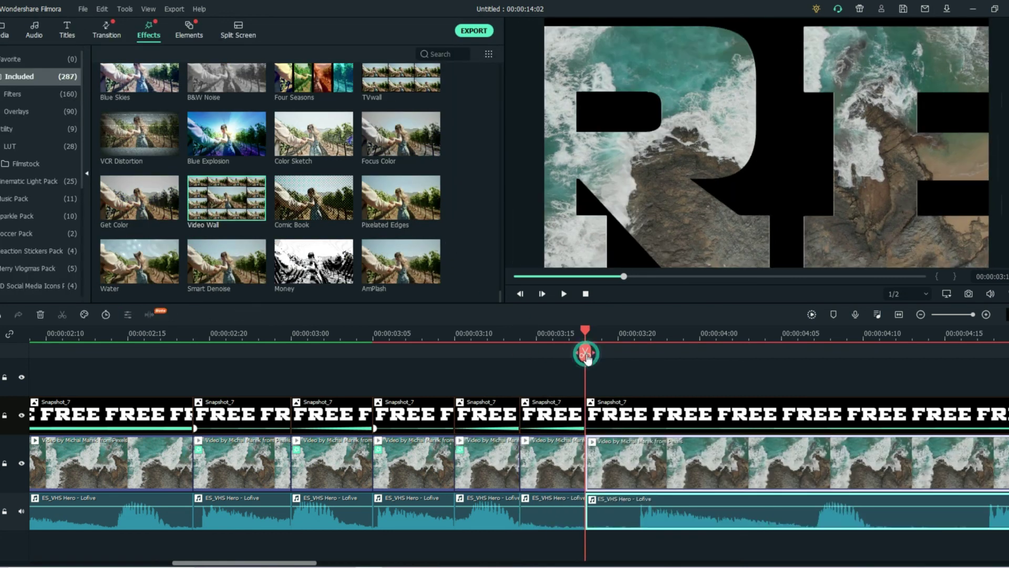
{"action": "left_click", "coordinate": [543, 450]}
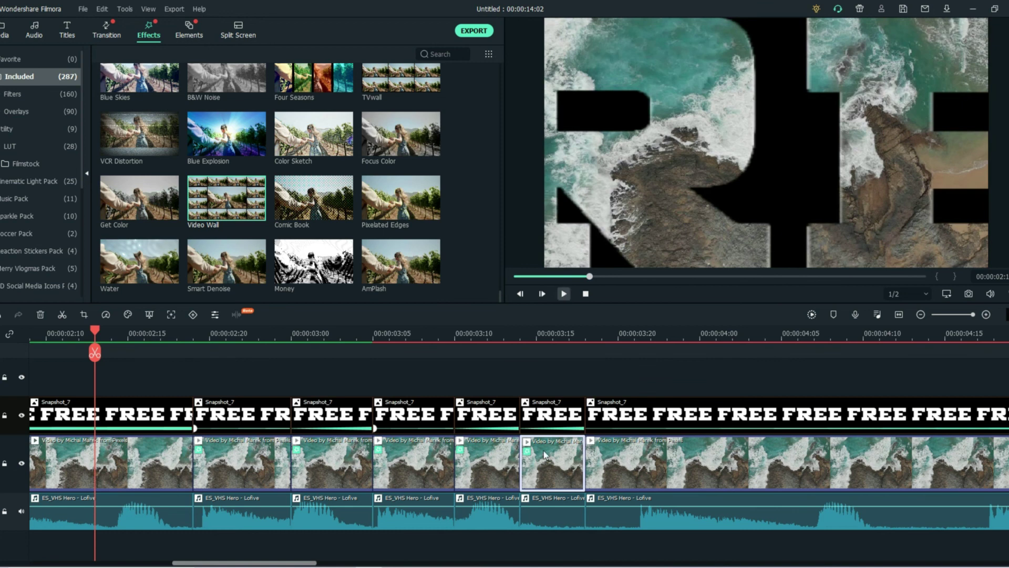
Play the sequence with its effects and look over the rest of the timeline, returning to the start.
{"action": "mouse_move", "coordinate": [973, 314]}
{"action": "left_mouse_down"}
{"action": "mouse_move", "coordinate": [956, 318]}
{"action": "mouse_move", "coordinate": [967, 314]}
{"action": "left_mouse_up"}
{"action": "key", "text": "space"}
{"action": "key", "text": "ctrl+slash"}
{"action": "left_click_drag", "start_coordinate": [32, 335], "coordinate": [772, 335]}
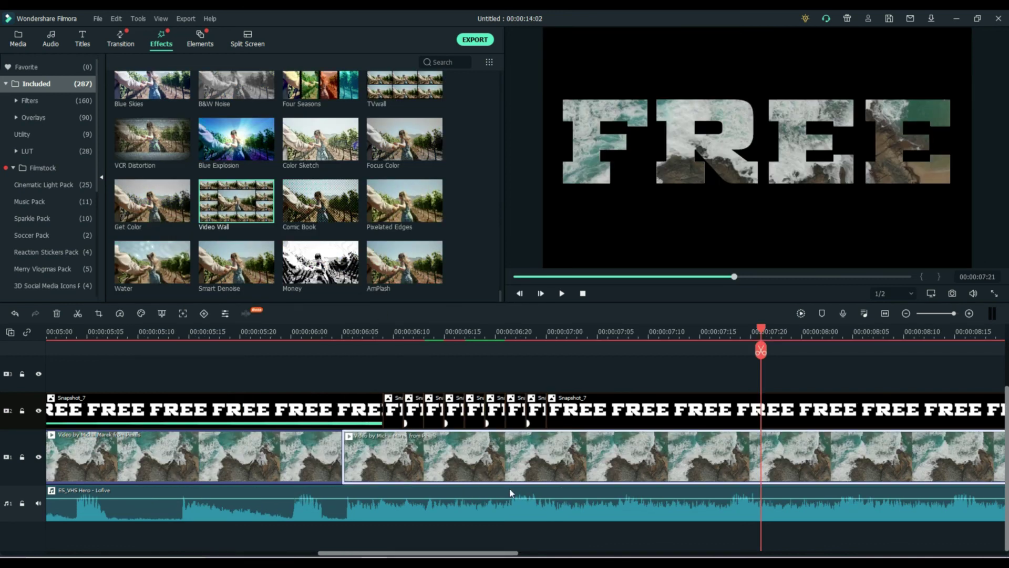
{"action": "left_click_drag", "start_coordinate": [499, 553], "coordinate": [206, 554]}
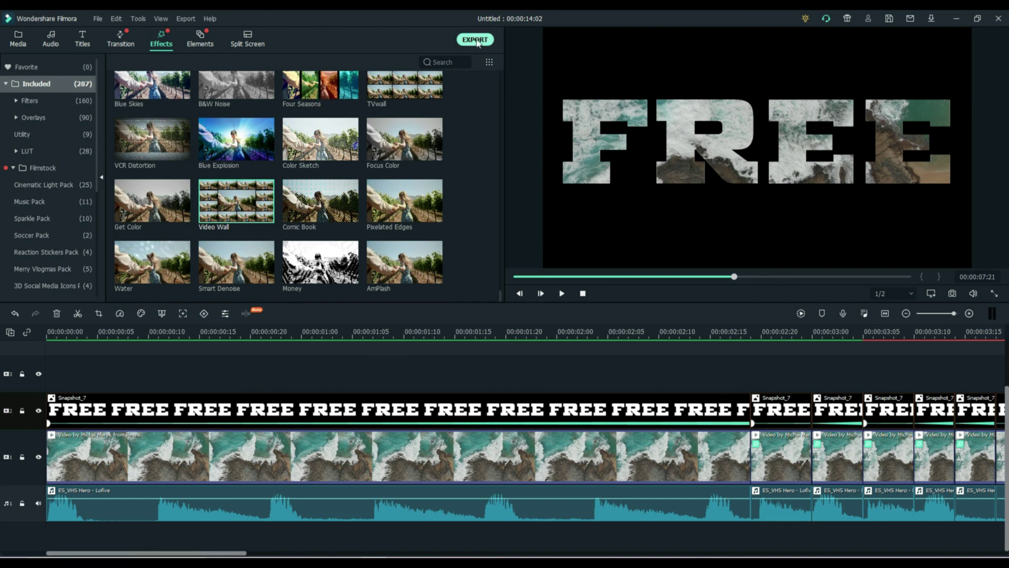
Open the MP4 export and set its frame rate to 24 fps.
{"action": "left_click", "coordinate": [474, 40]}
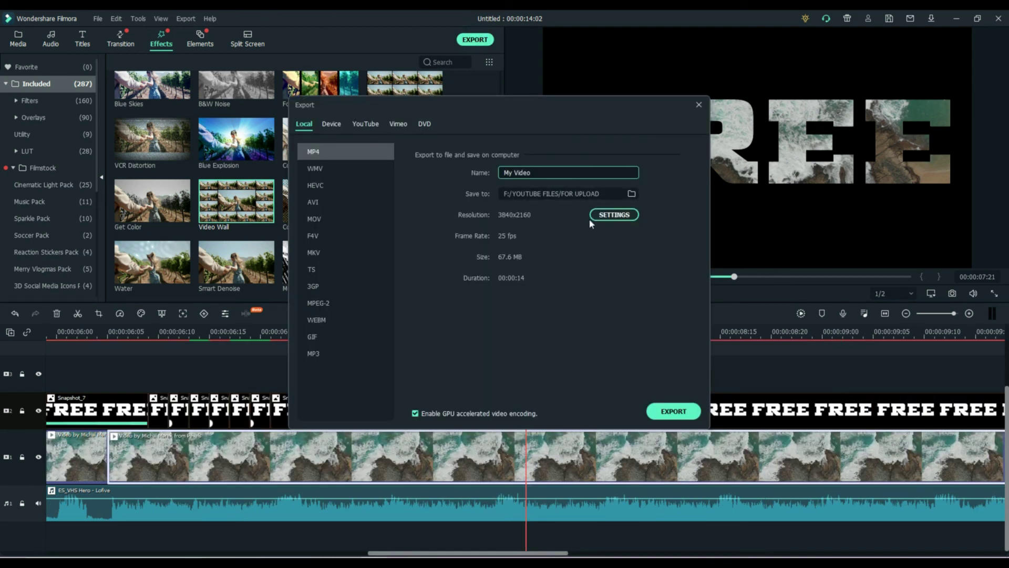
{"action": "left_click", "coordinate": [611, 218]}
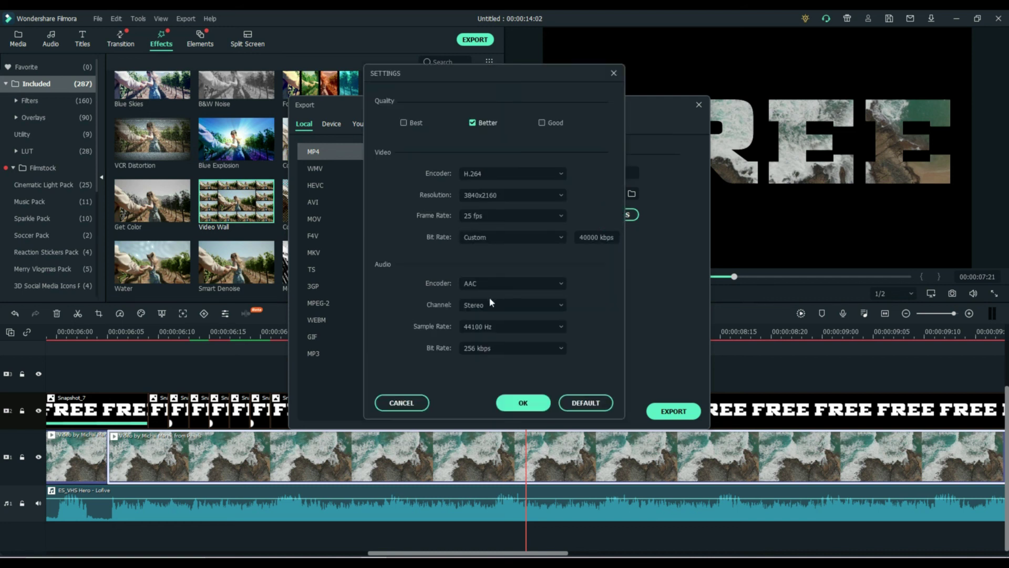
{"action": "left_click", "coordinate": [561, 216]}
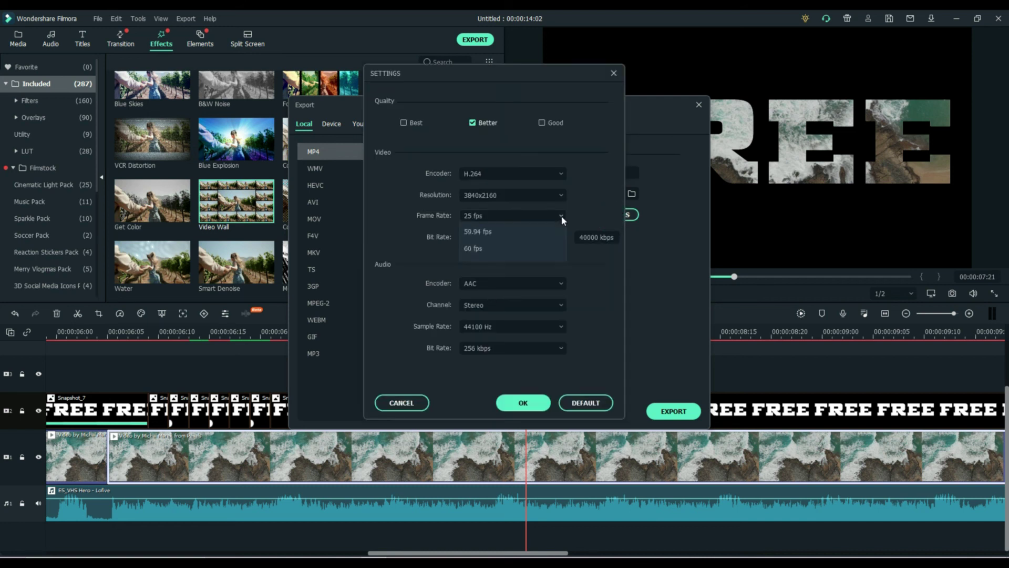
{"action": "left_click", "coordinate": [521, 270]}
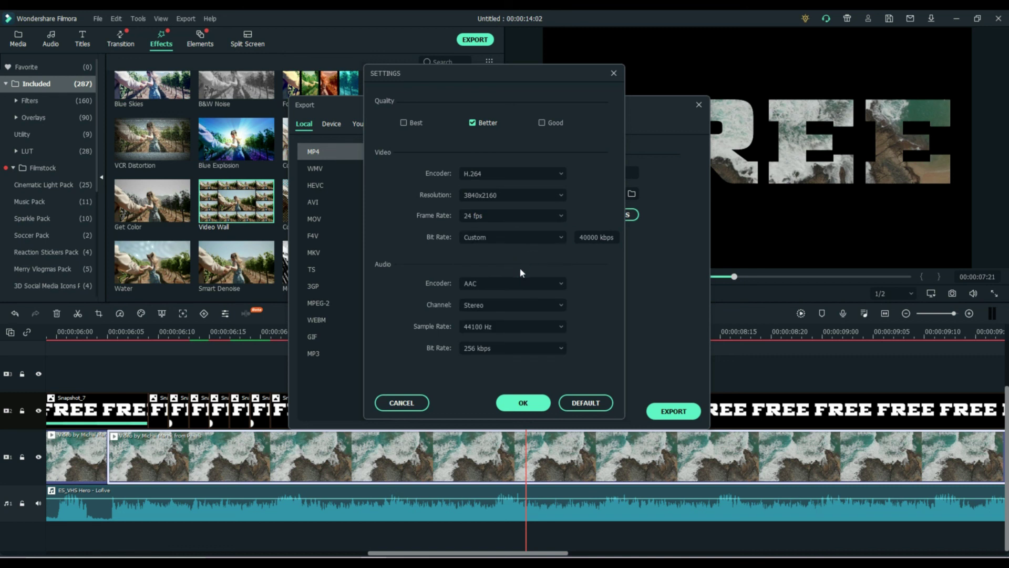
{"action": "left_click", "coordinate": [523, 402]}
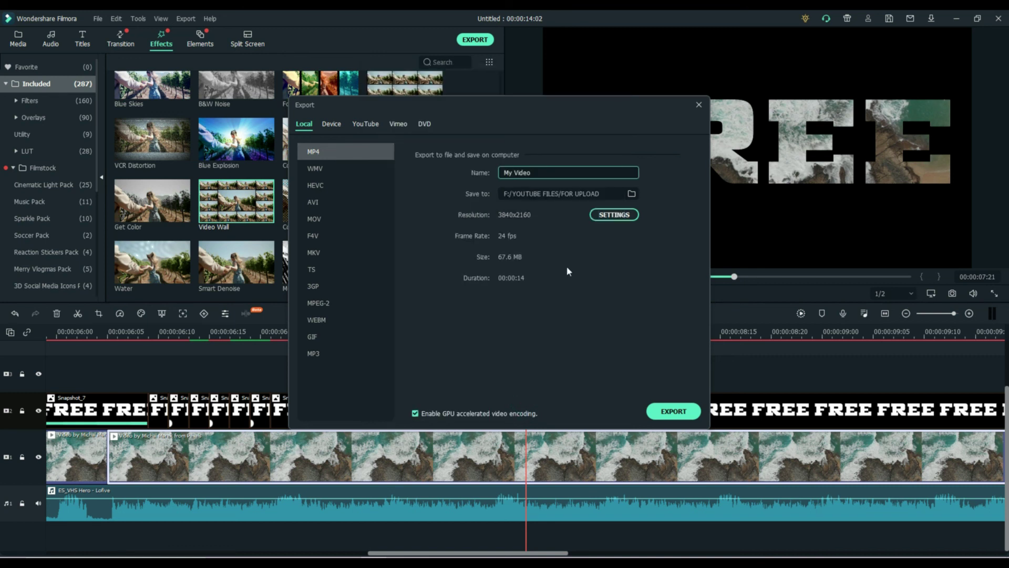
Name the exported video FREE and start the export.
{"action": "key", "text": "ctrl+a"}
{"action": "type", "text": "FREE"}
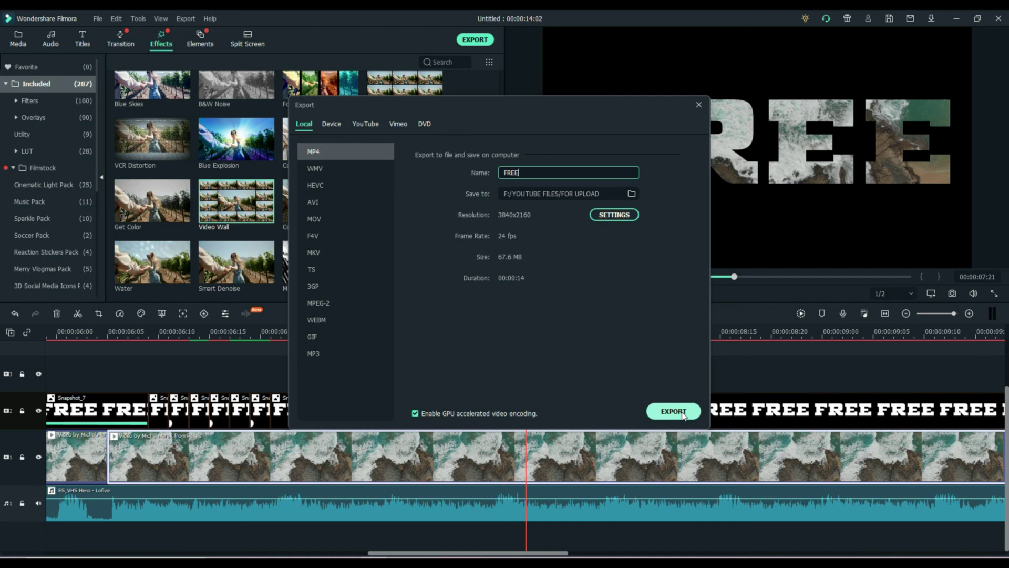
{"action": "left_click", "coordinate": [673, 411]}
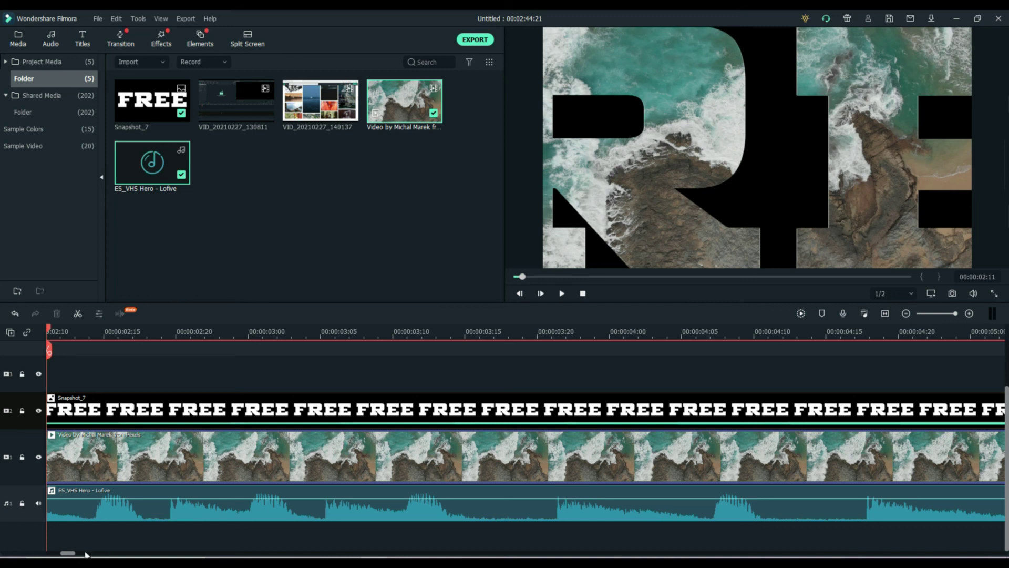
{"action": "left_click_drag", "start_coordinate": [68, 553], "coordinate": [104, 547]}
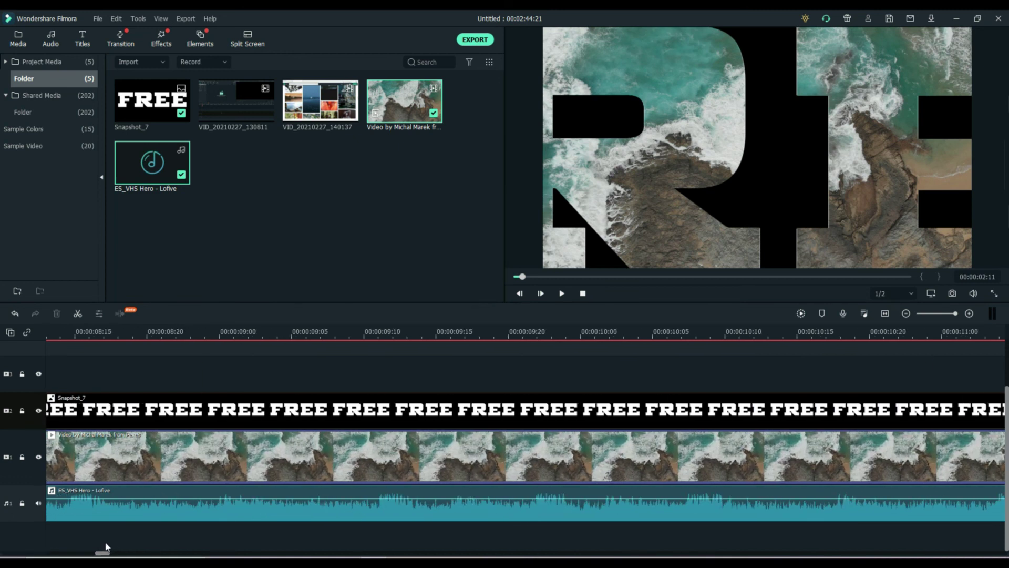